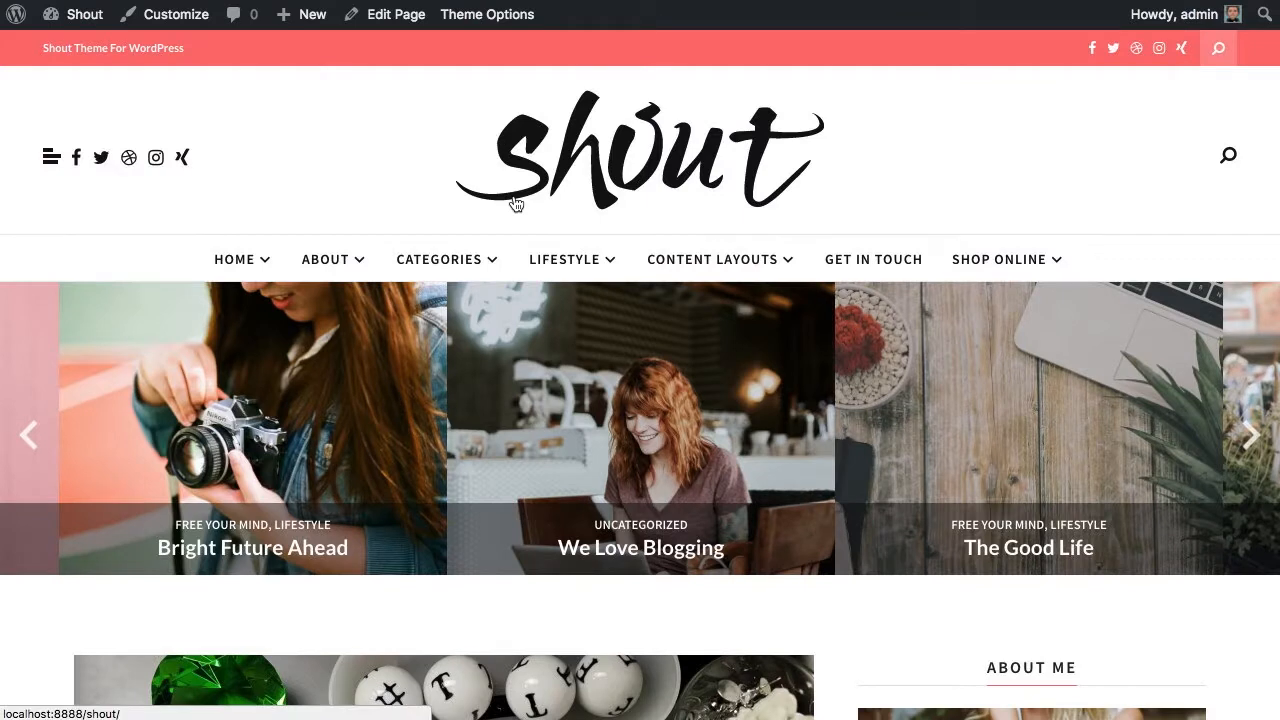
# - Examine the demo home page's layout, including its featured posts slider, blog entries and sidebar
pyautogui.scroll(-3, 516, 204)
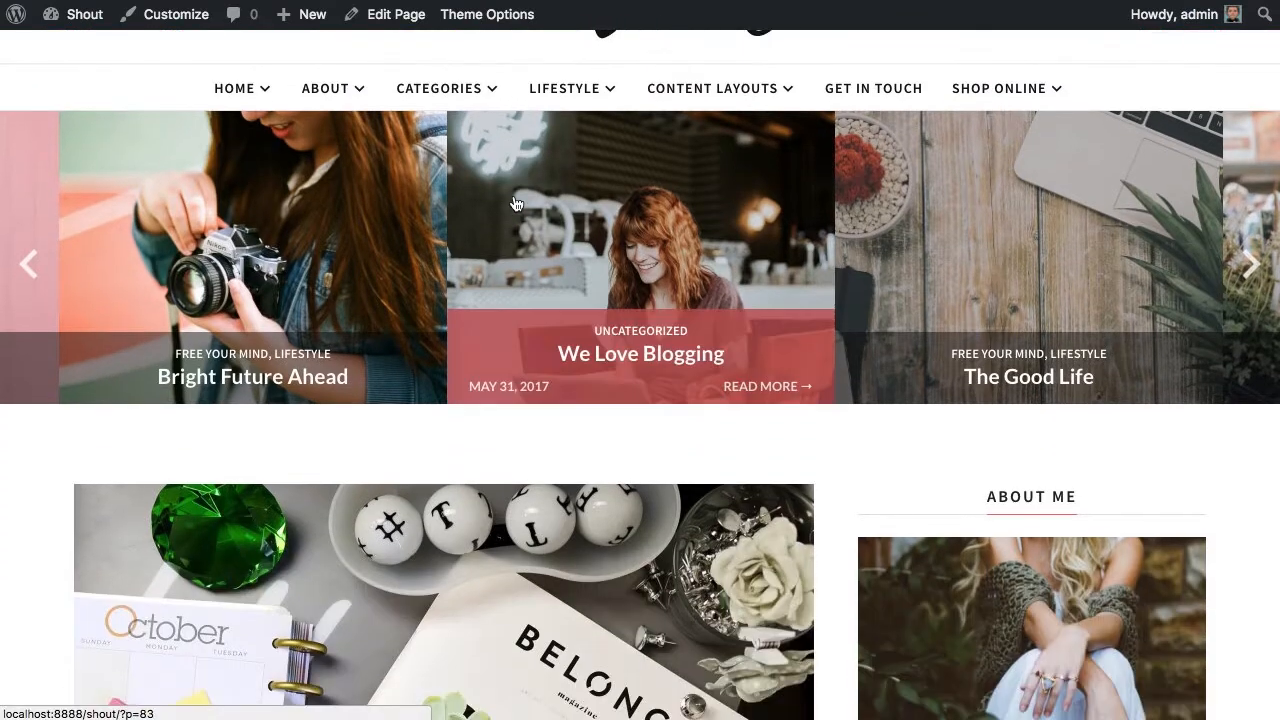
pyautogui.scroll(-4, 516, 204)
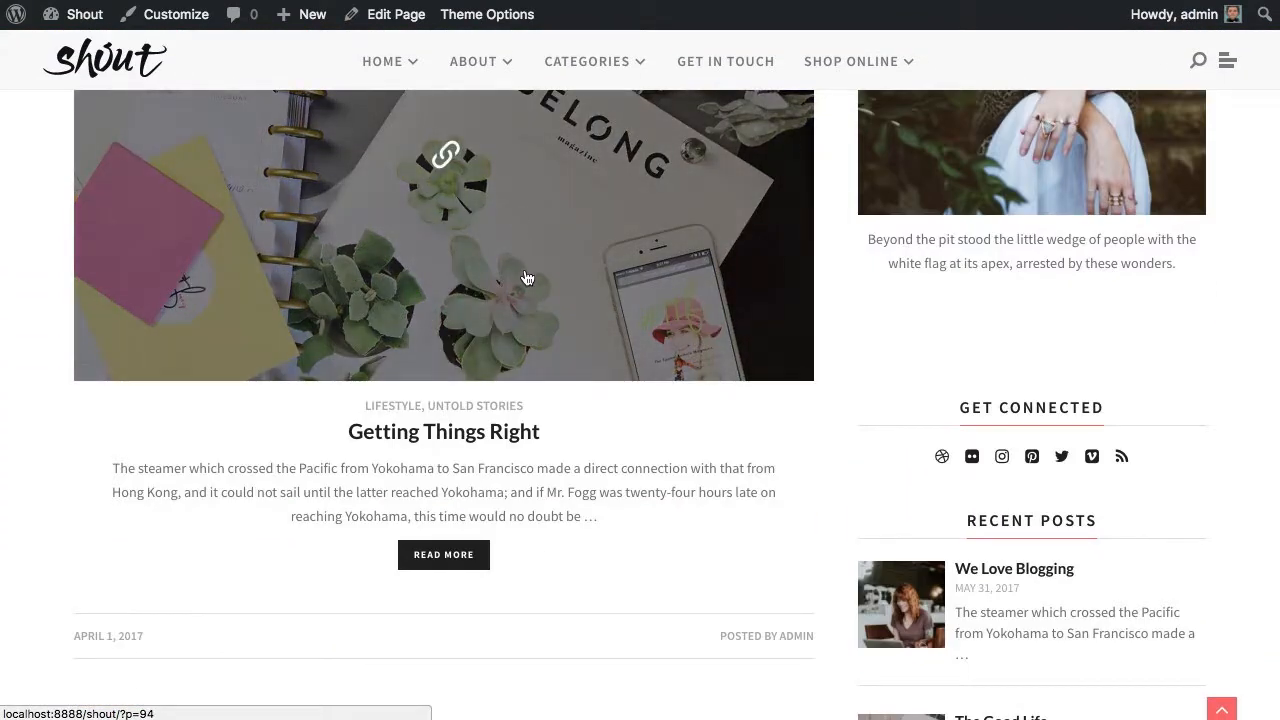
pyautogui.scroll(-4, 527, 277)
pyautogui.scroll(-6, 527, 277)
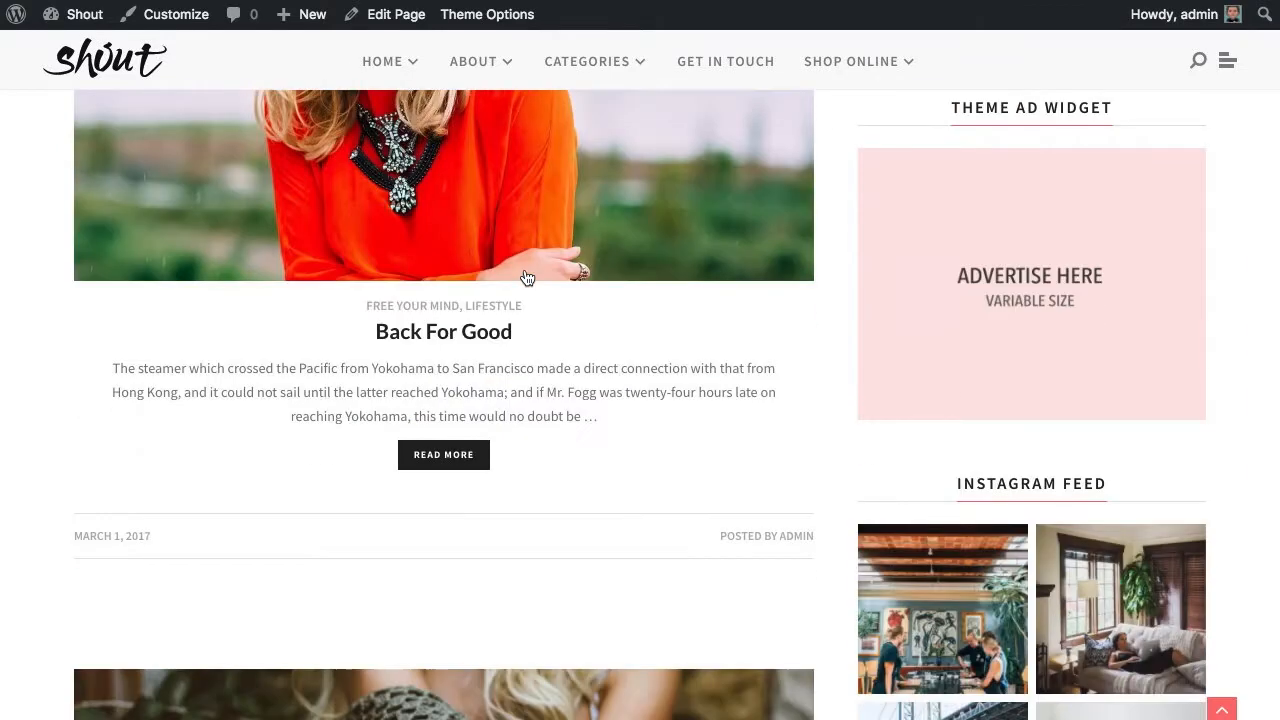
pyautogui.scroll(15, 527, 277)
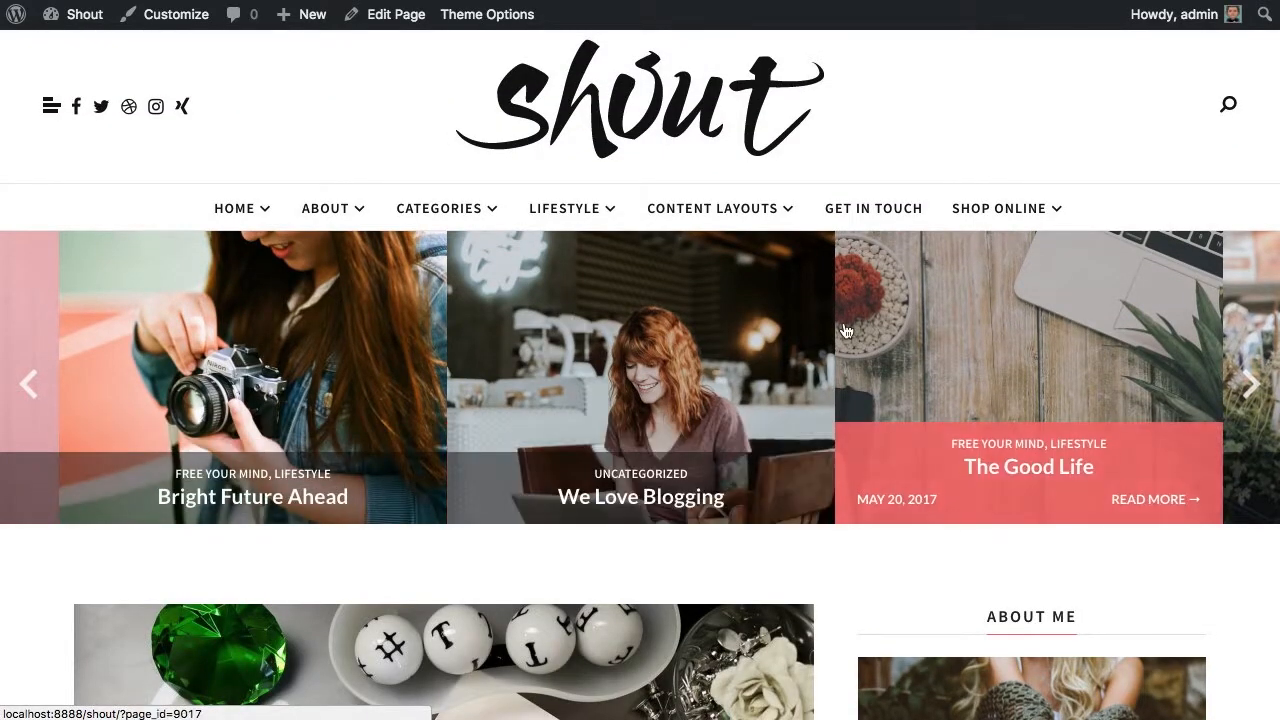
pyautogui.scroll(-5, 852, 330)
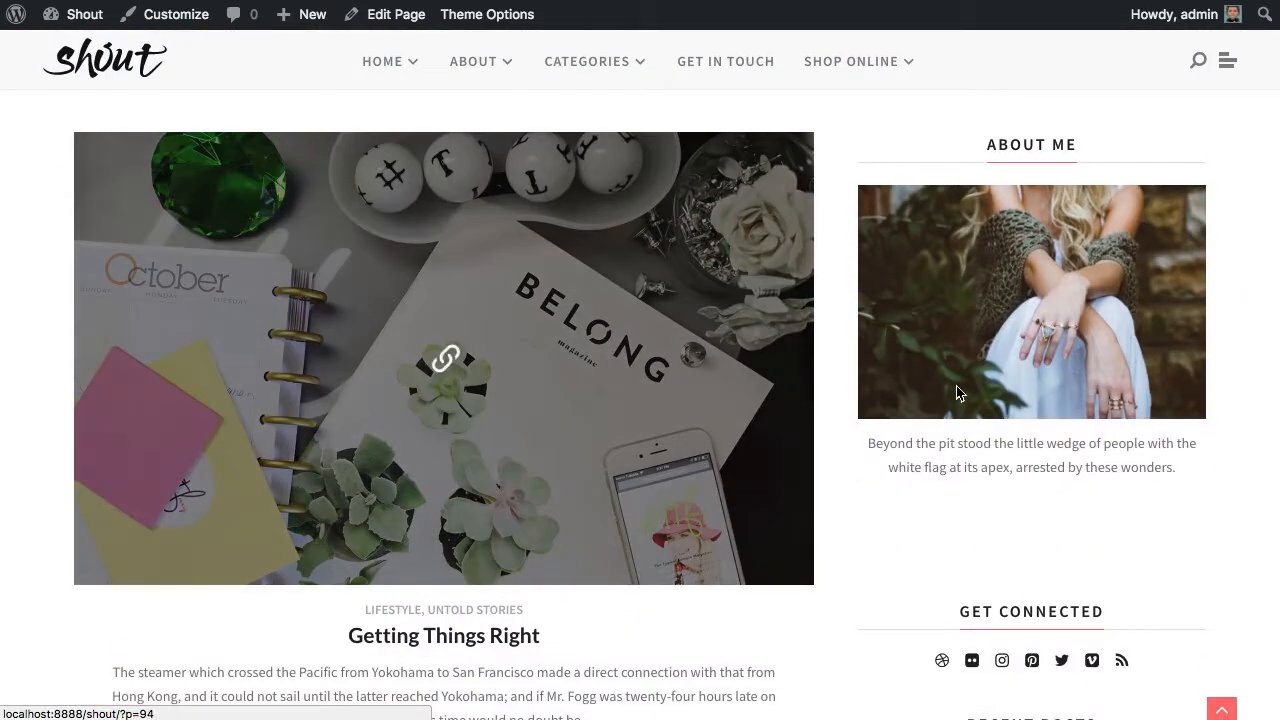
pyautogui.scroll(-15, 923, 395)
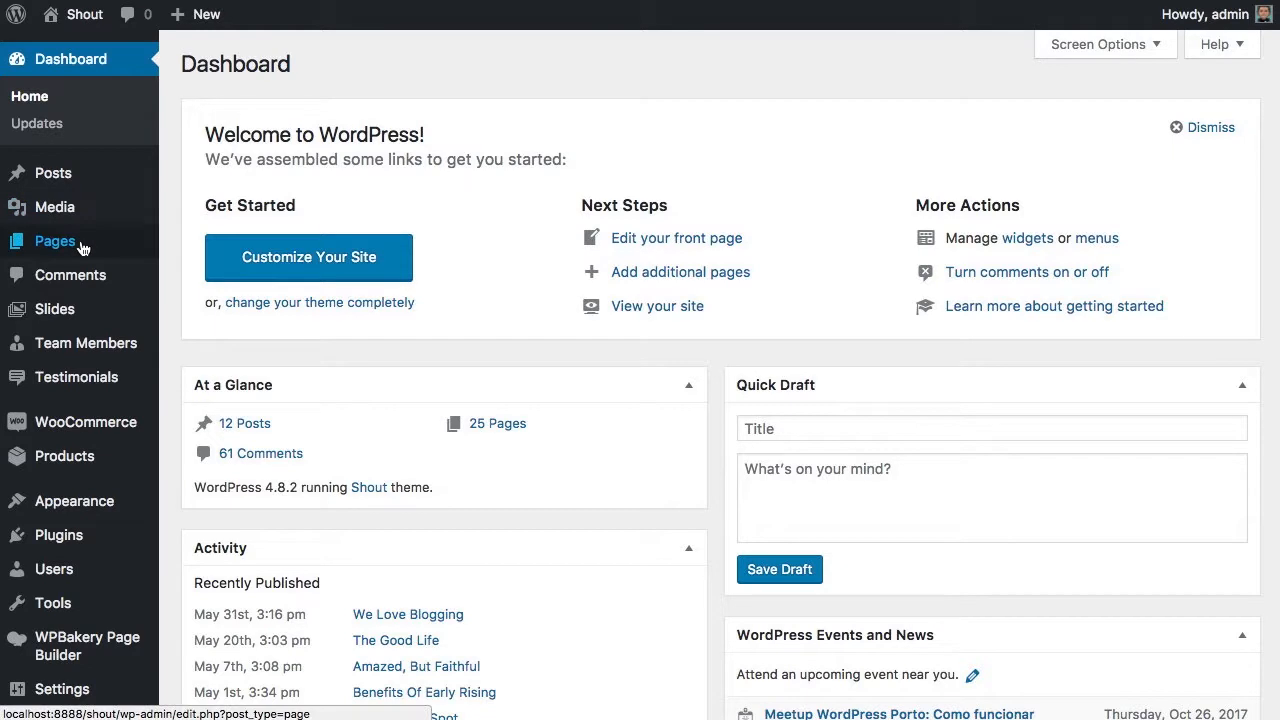
# - Create a new page titled "New Sample" and switch it to the page builder's backend editor
pyautogui.moveTo(86, 243)
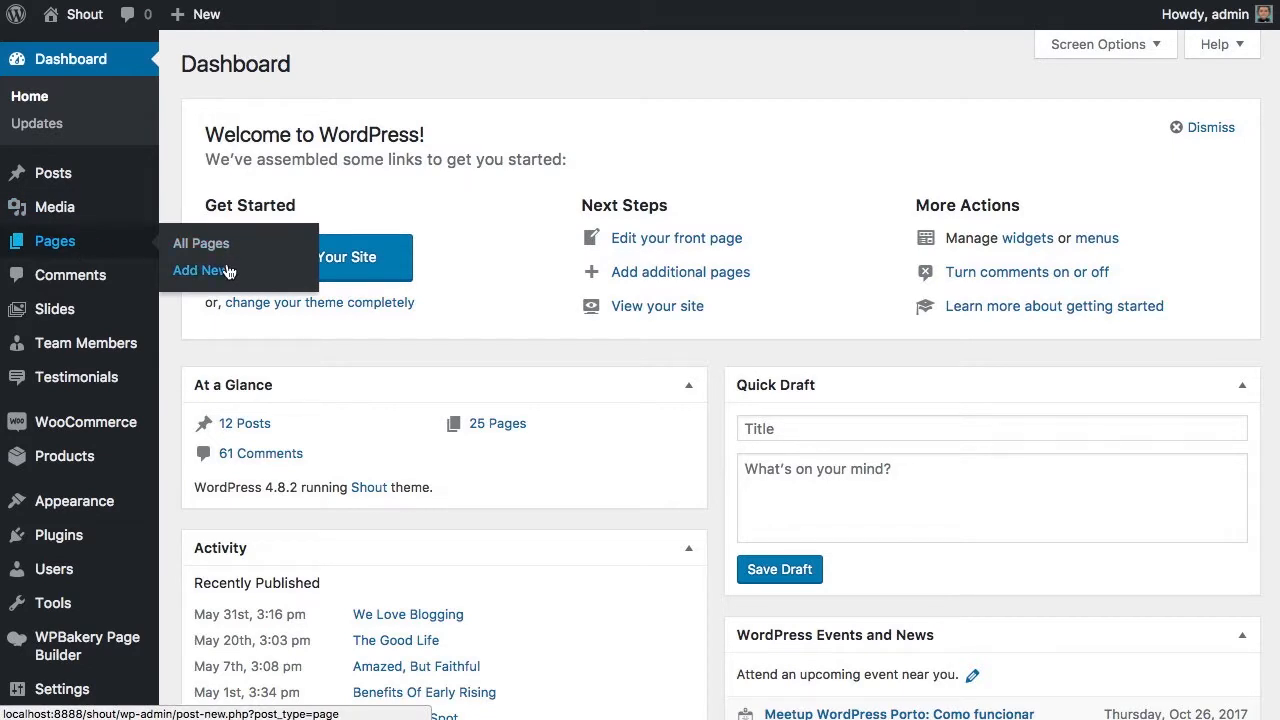
pyautogui.click(229, 271)
pyautogui.write('Me')
pyautogui.press('BackSpace')
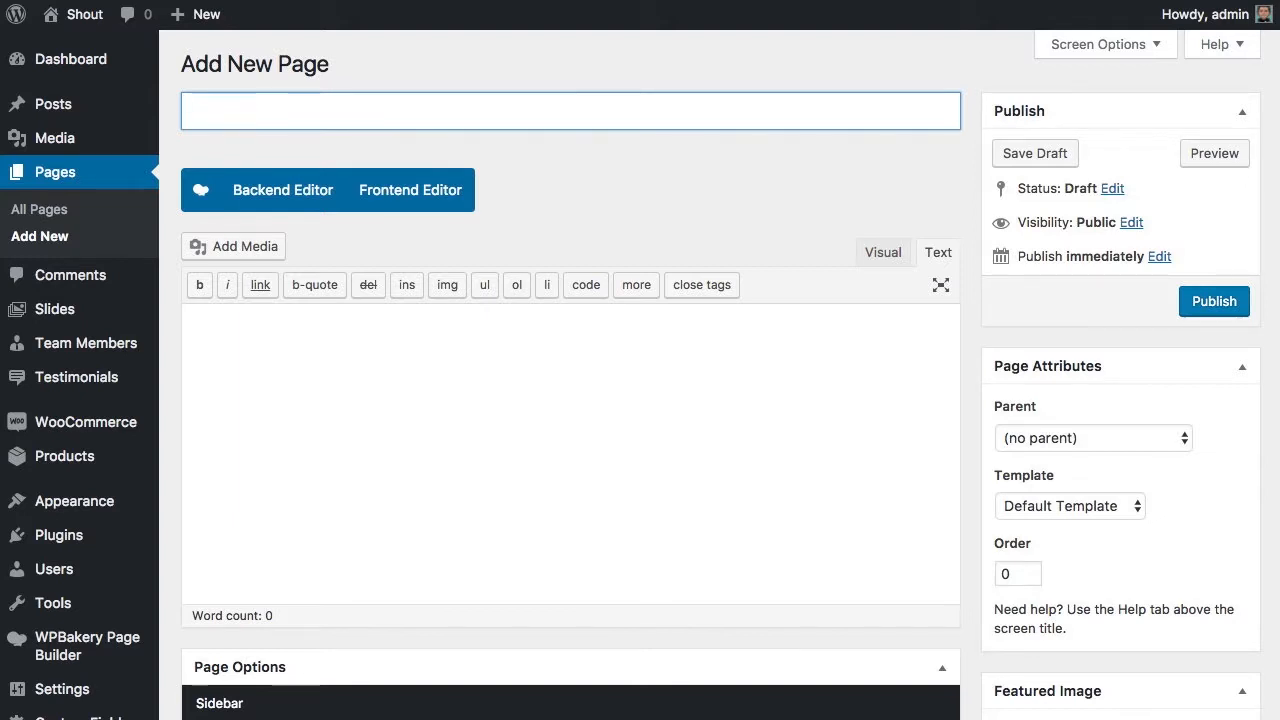
pyautogui.write('ew sample')
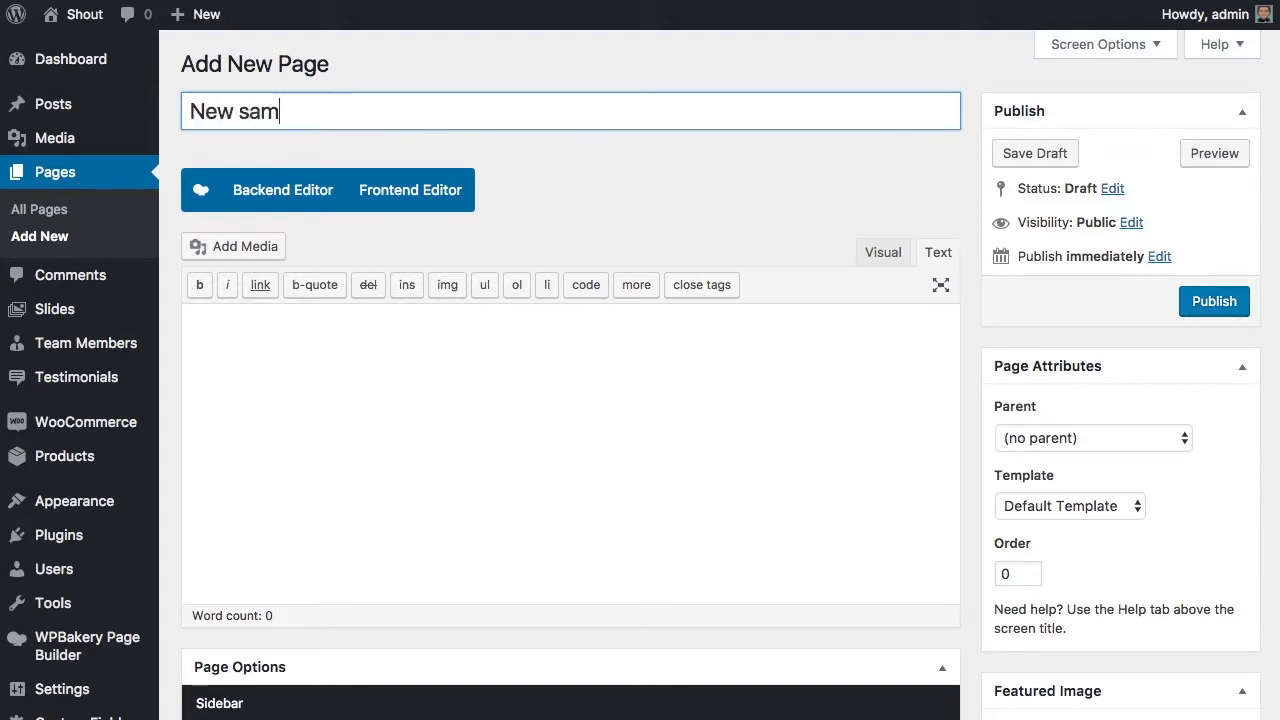
pyautogui.press('Left')
pyautogui.press('Left')
pyautogui.press('Left')
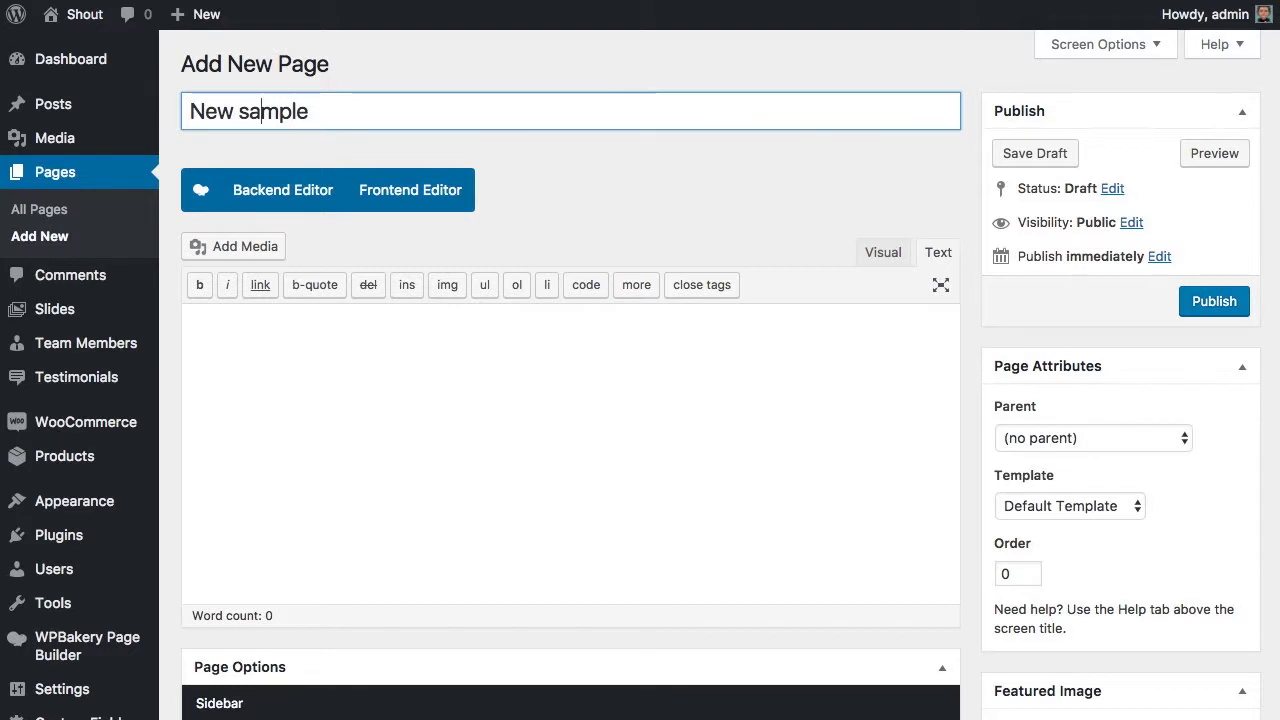
pyautogui.press('BackSpace')
pyautogui.write('S')
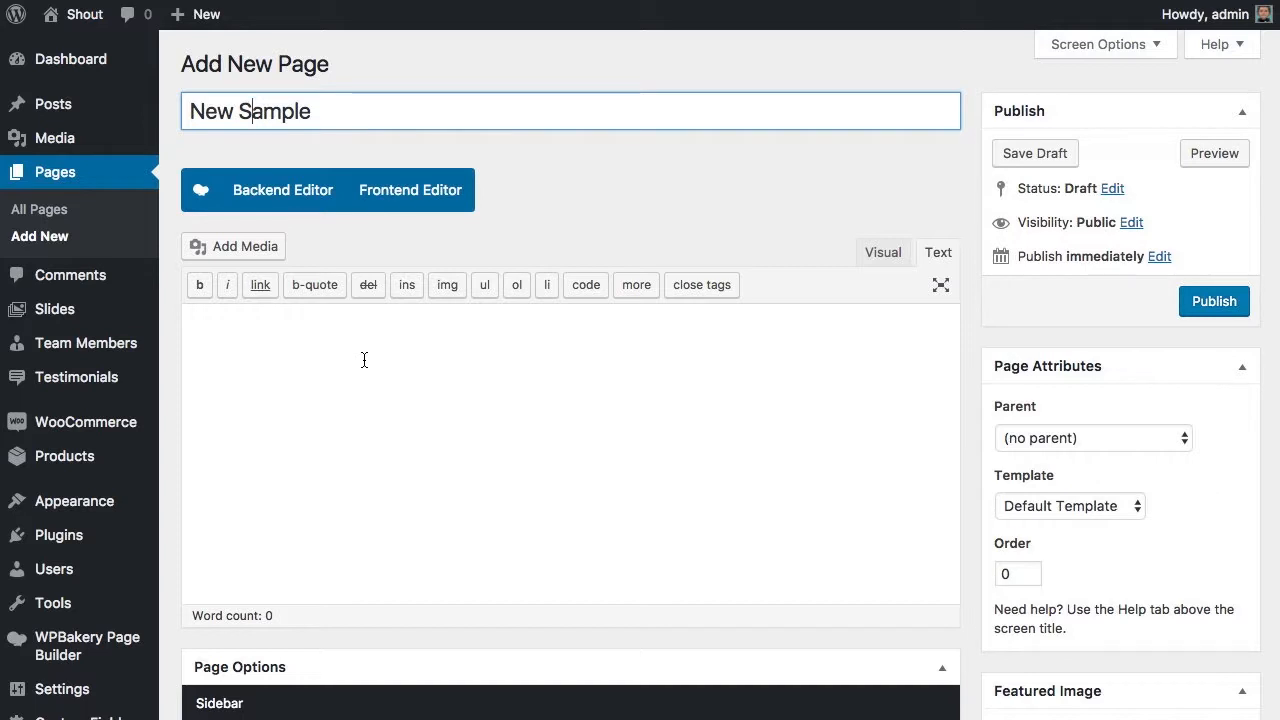
pyautogui.click(317, 204)
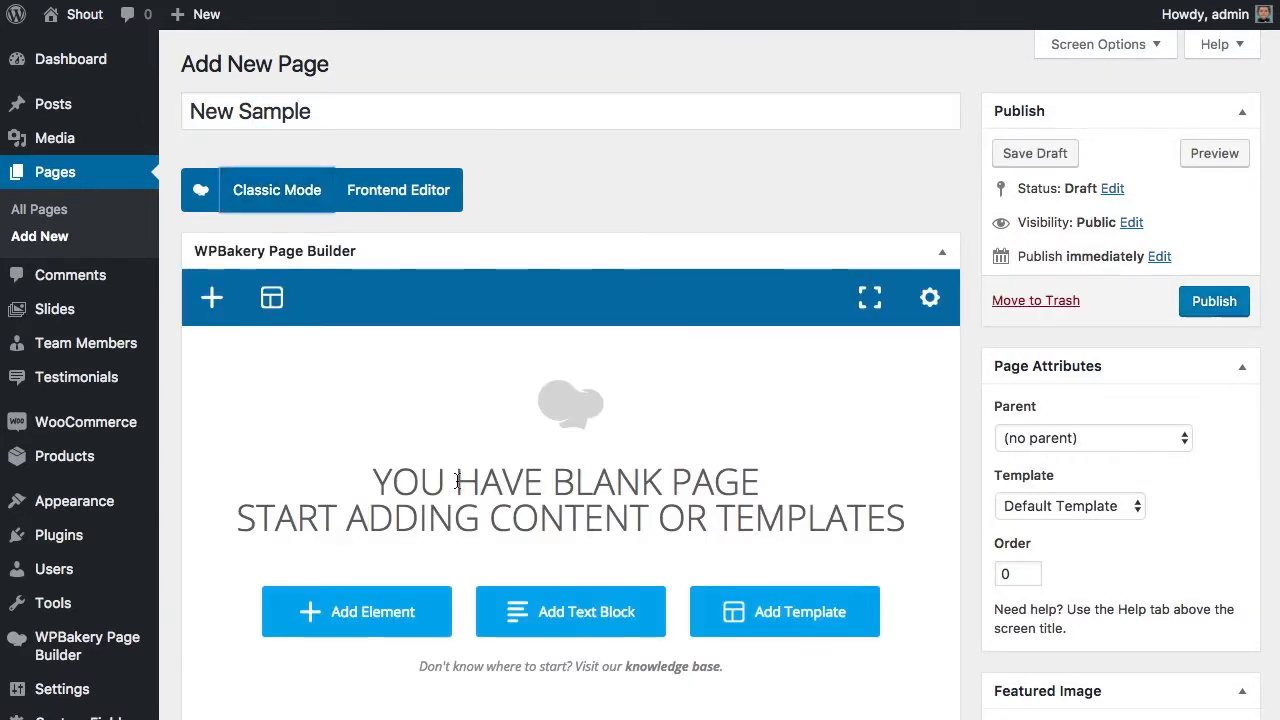
# - In the page options, set Sidebar display to Hide Sidebar and Show page title to No
pyautogui.scroll(-5, 457, 481)
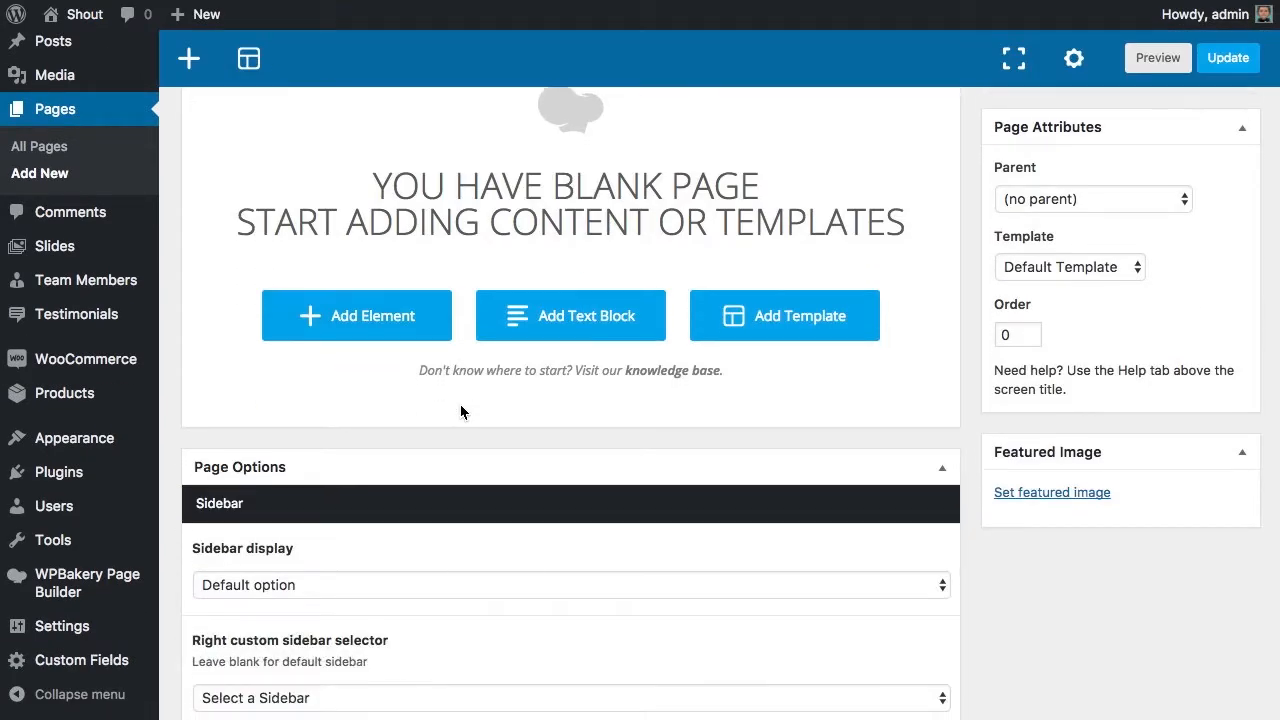
pyautogui.scroll(-5, 461, 411)
pyautogui.scroll(7, 434, 380)
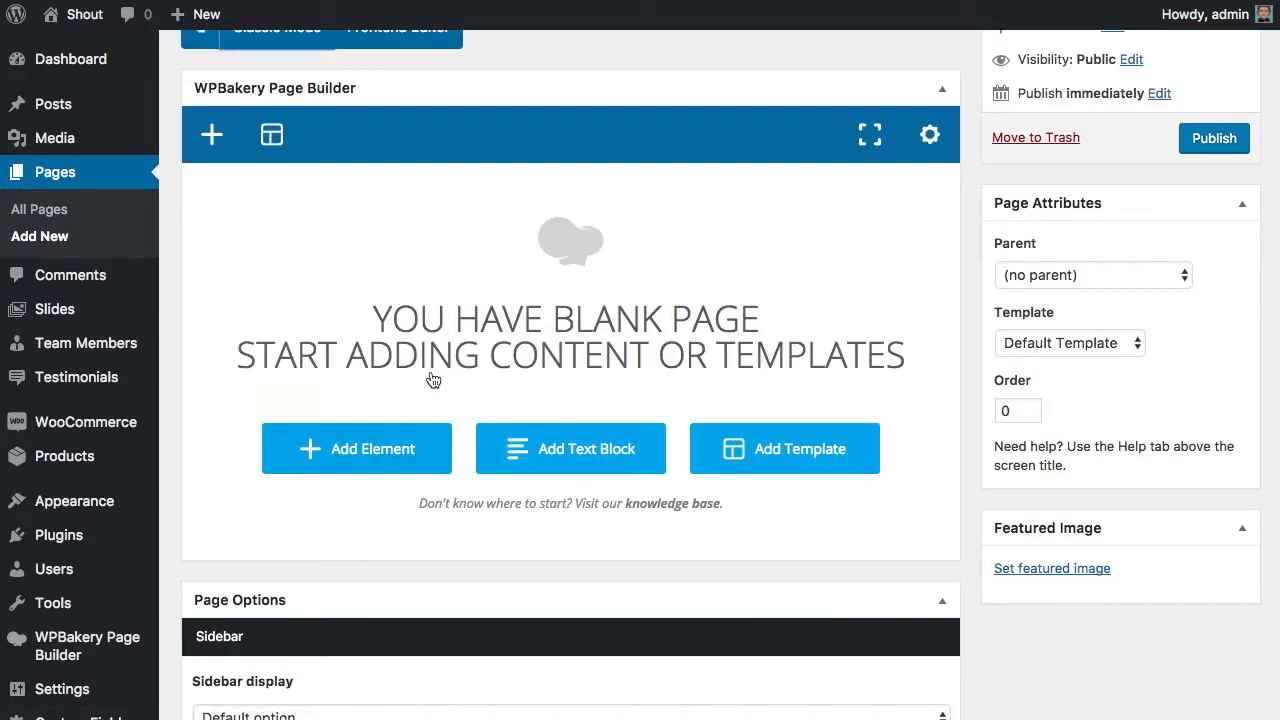
pyautogui.scroll(-7, 432, 370)
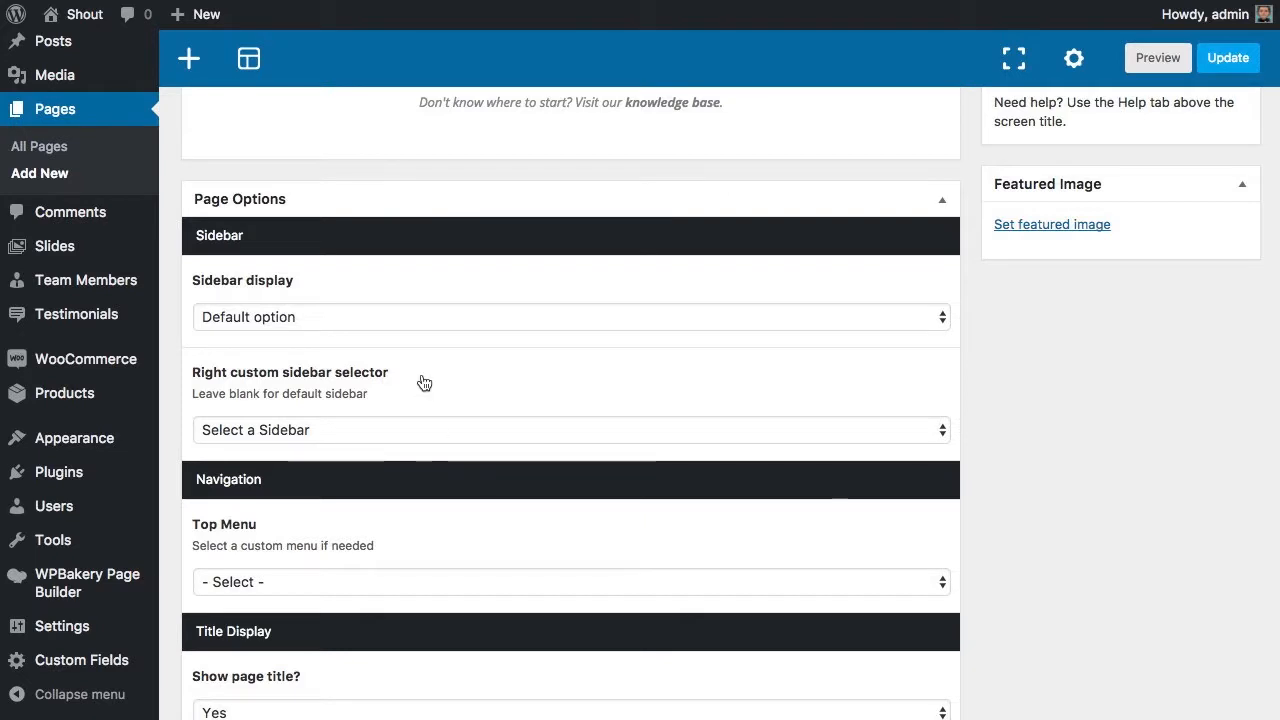
pyautogui.scroll(6, 423, 380)
pyautogui.scroll(-6, 517, 258)
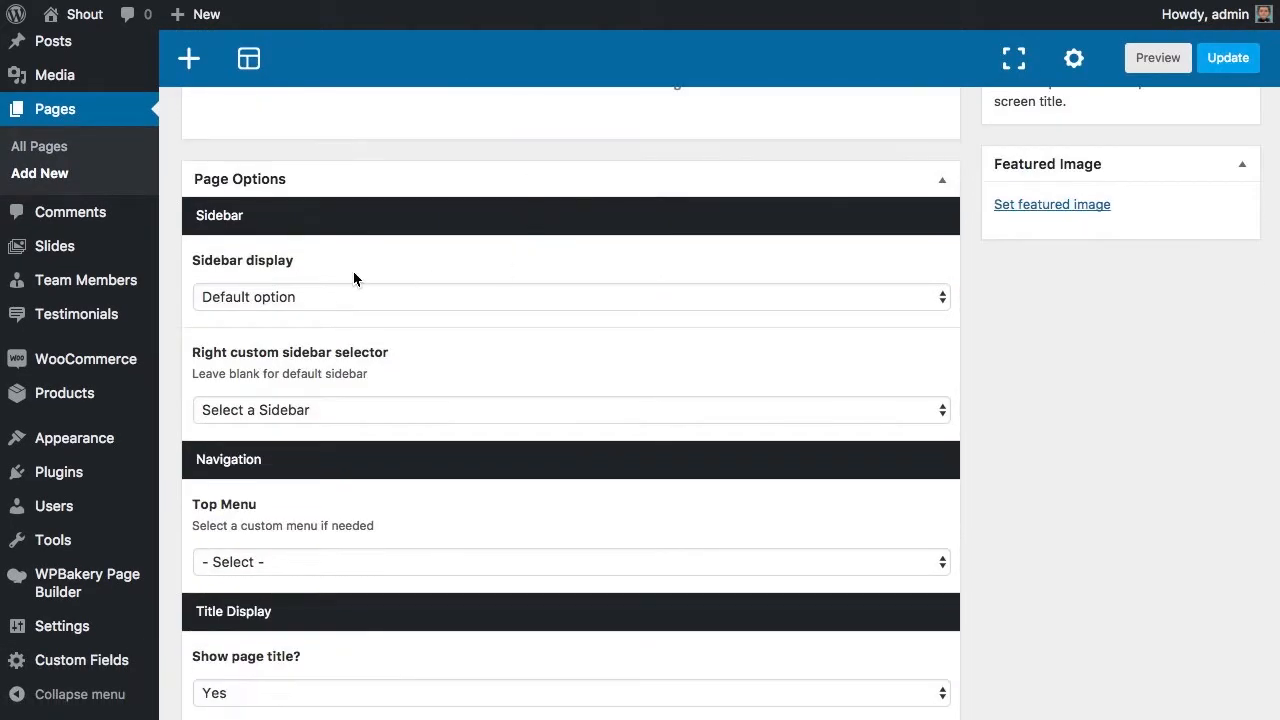
pyautogui.click(338, 293)
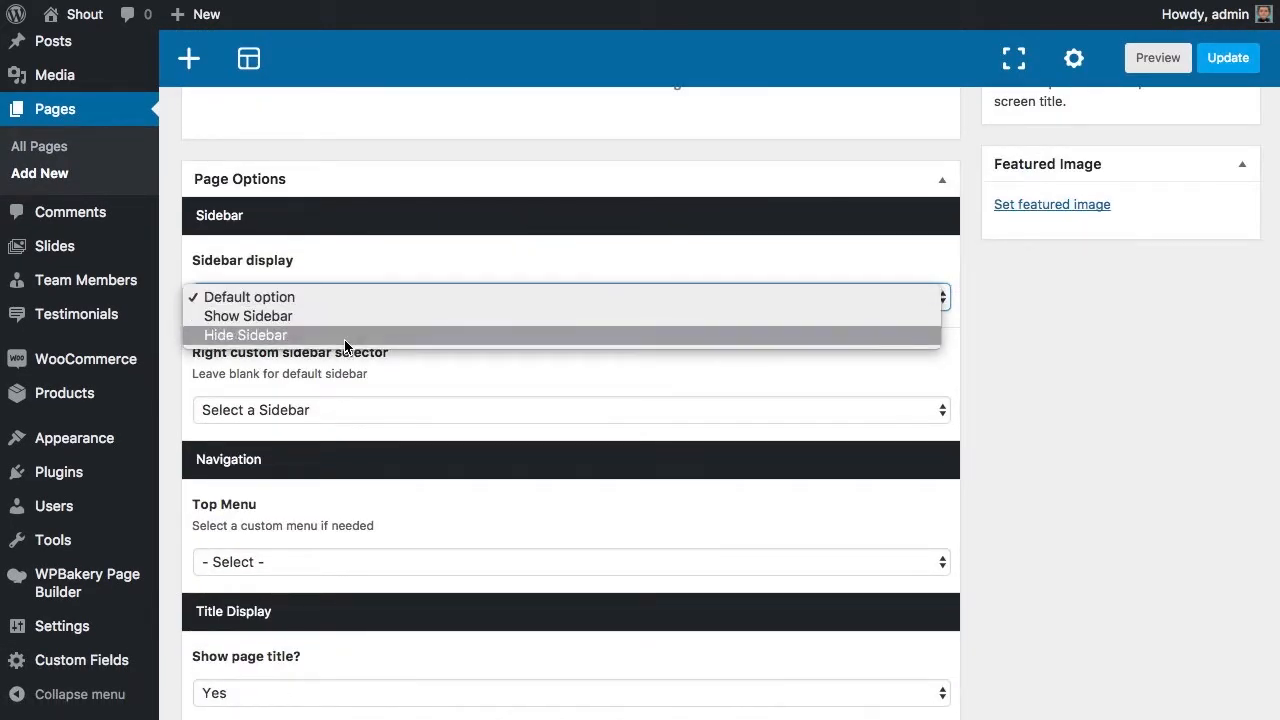
pyautogui.click(344, 339)
pyautogui.scroll(-4, 434, 430)
pyautogui.click(367, 499)
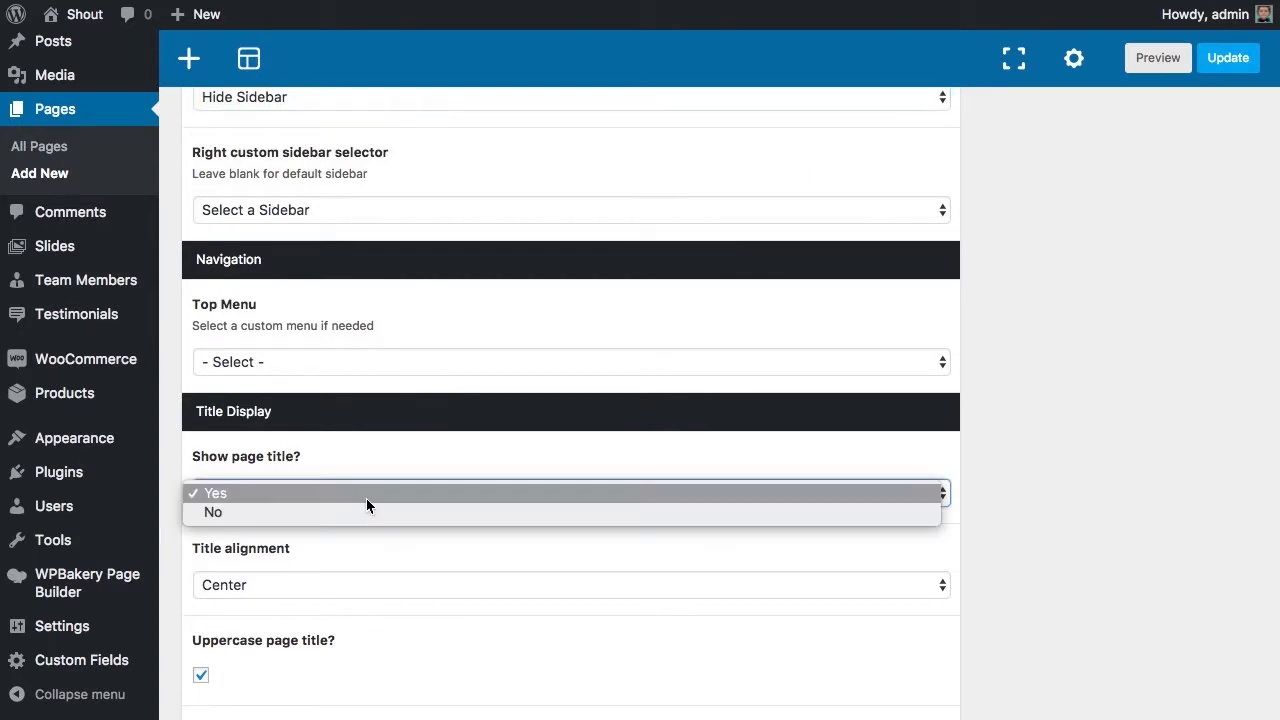
pyautogui.click(362, 509)
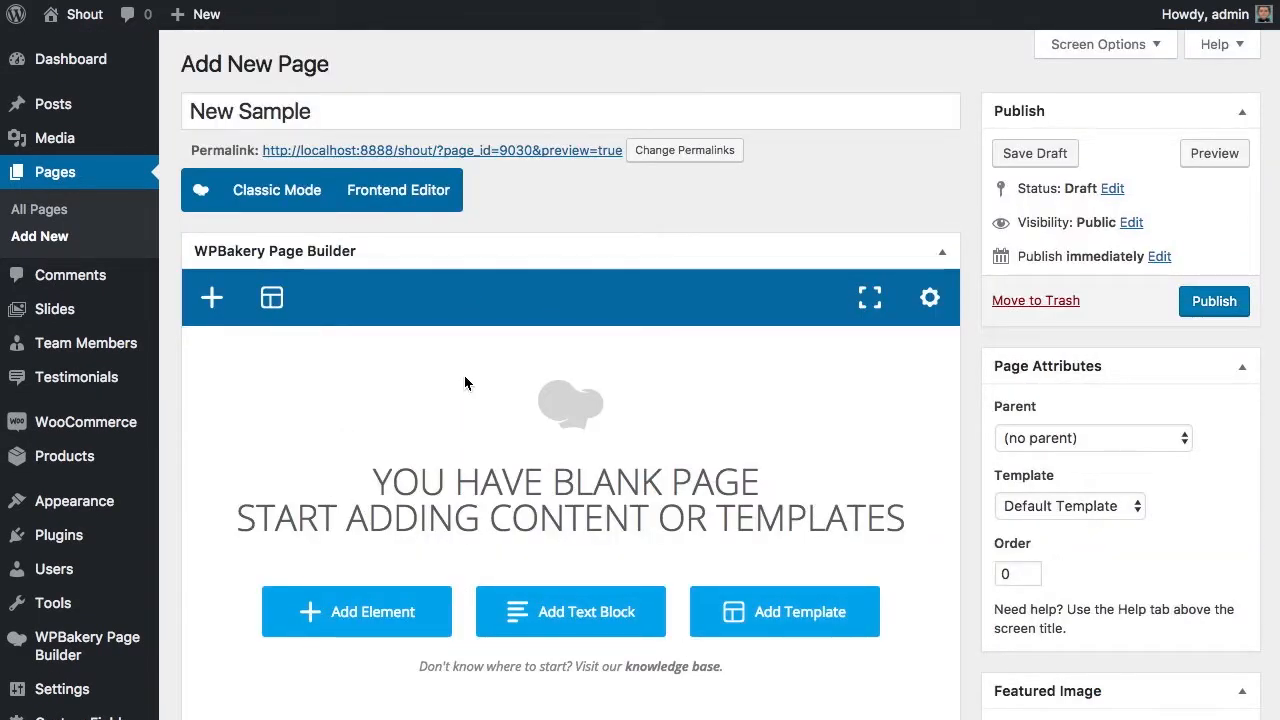
# - Add a Latest Posts element to the blank page, checking the demo home page for reference
pyautogui.scroll(-2, 465, 383)
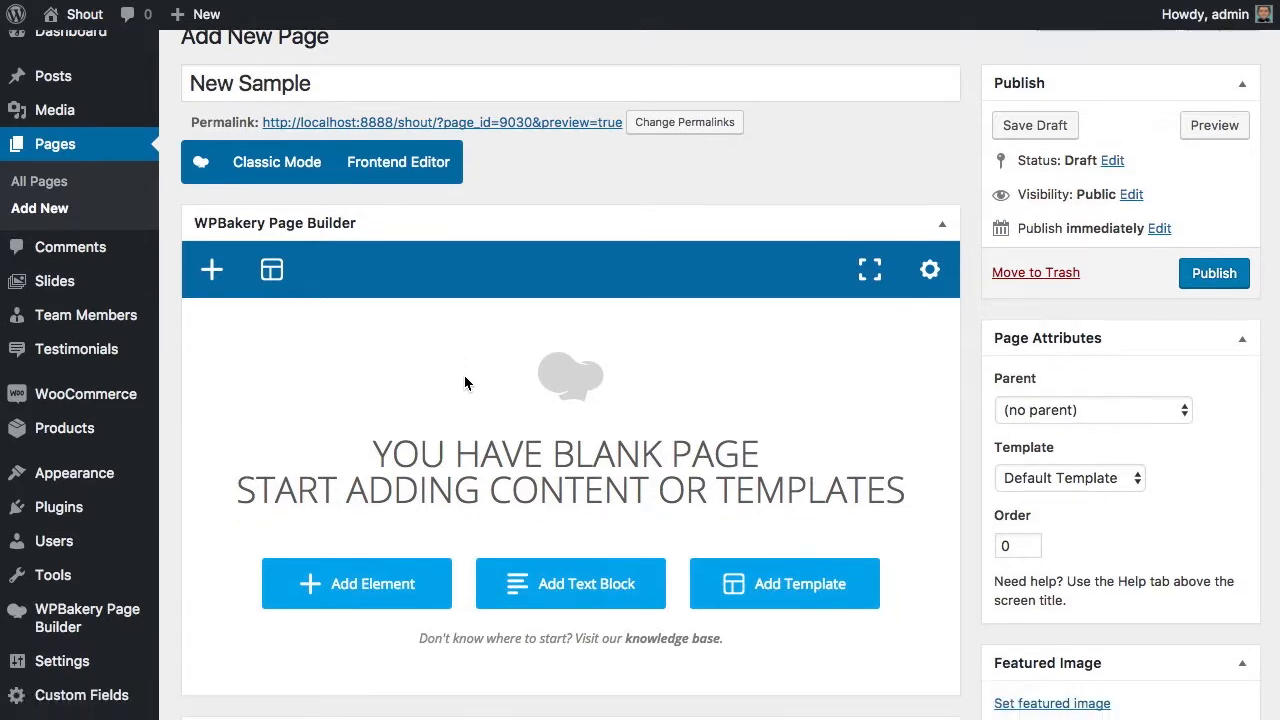
pyautogui.click(393, 539)
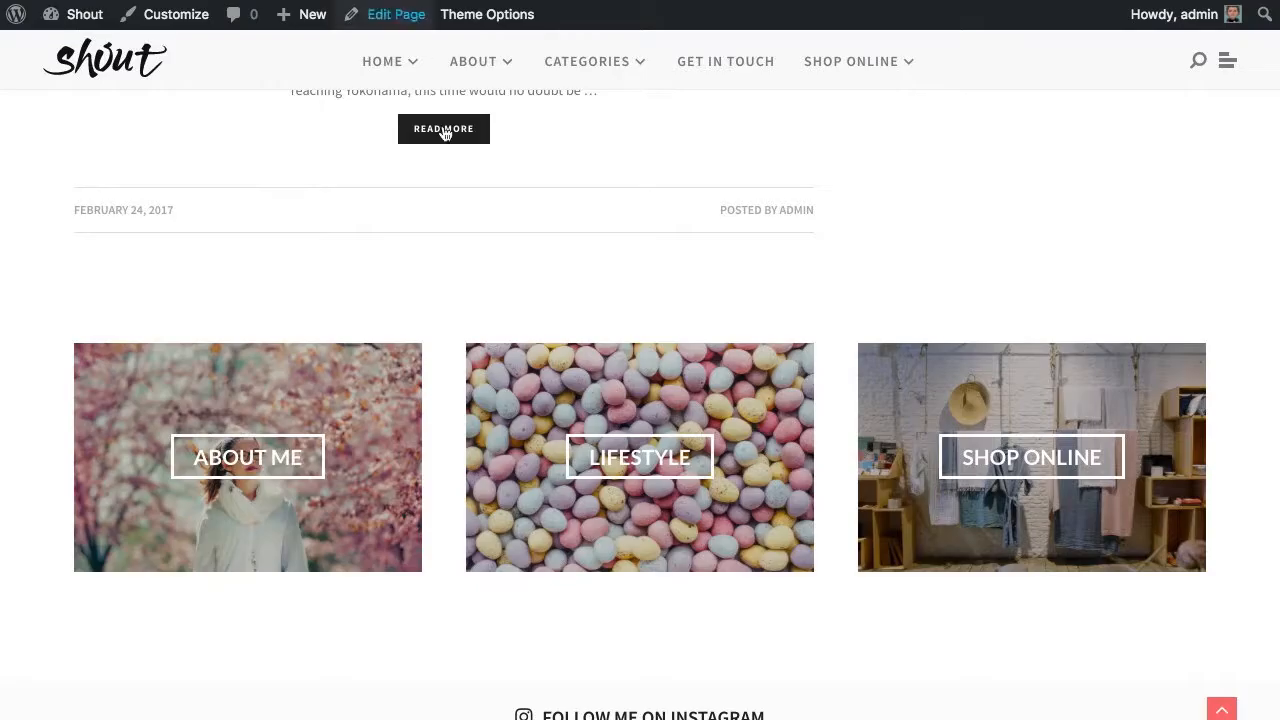
pyautogui.scroll(10, 183, 416)
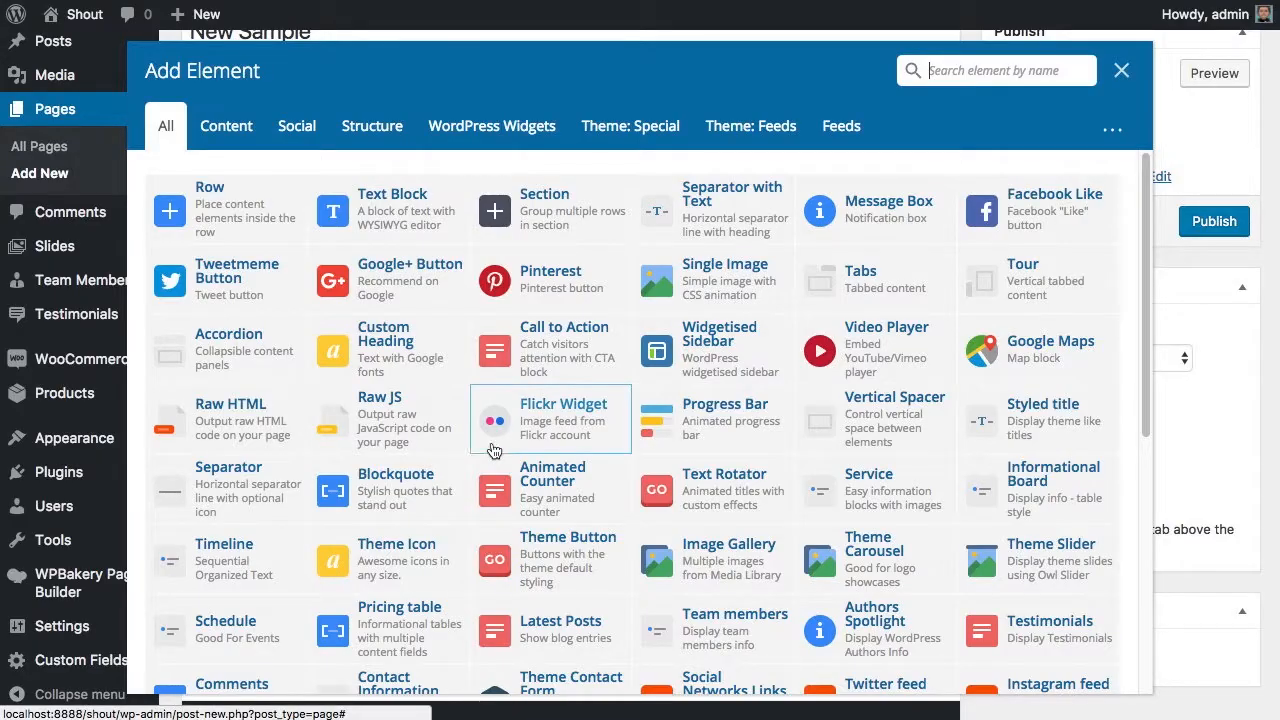
pyautogui.click(540, 614)
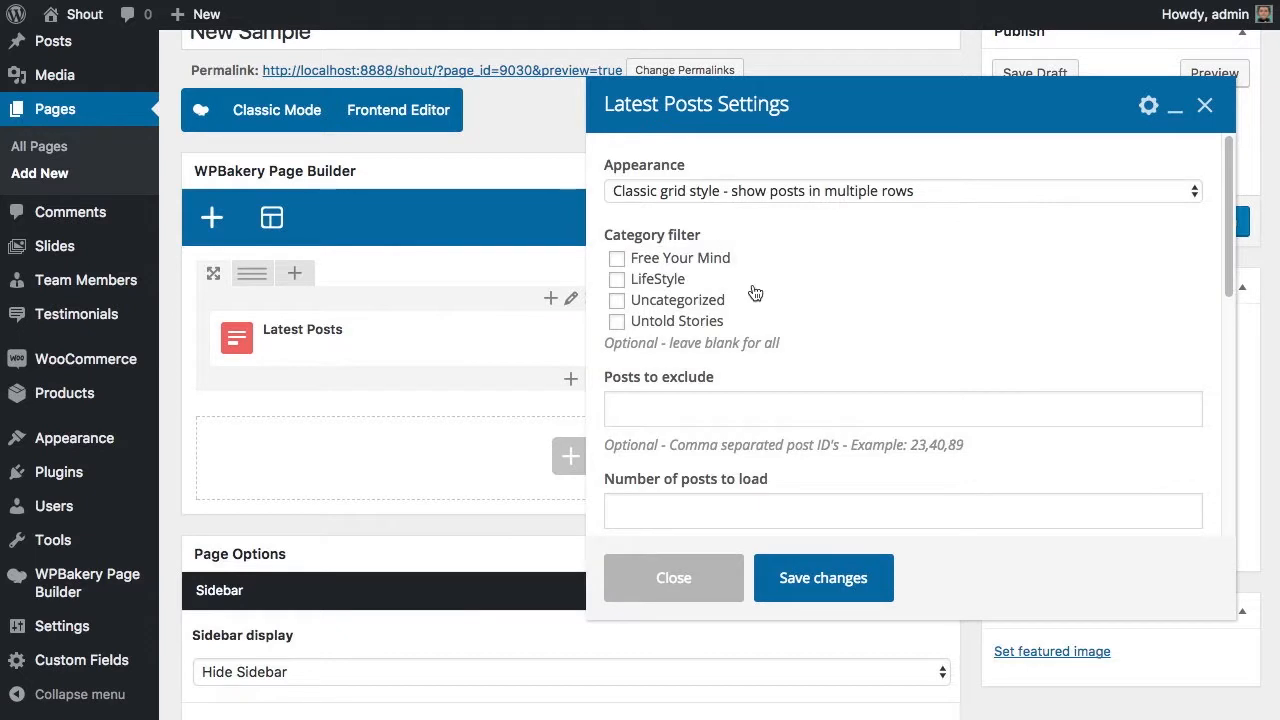
# - Set the Latest Posts appearance to the single-row Featured style and the maximum number of visible posts to 3
pyautogui.click(766, 190)
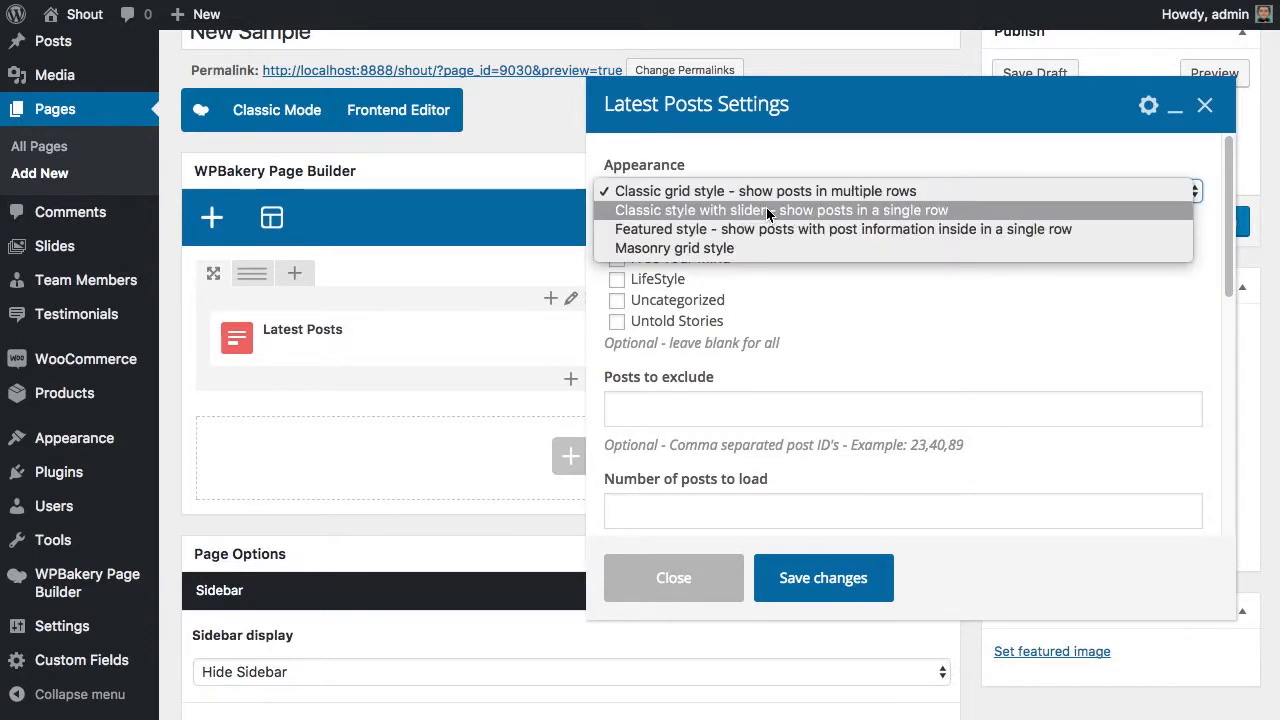
pyautogui.click(768, 229)
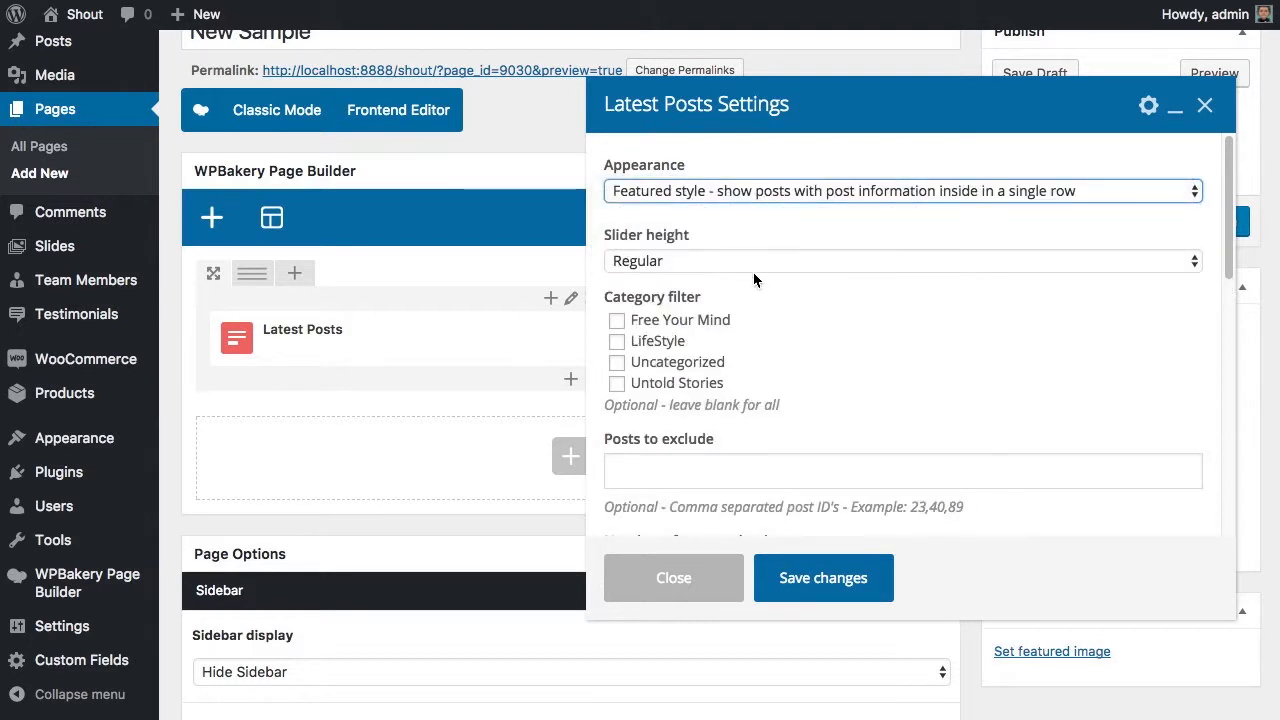
pyautogui.scroll(-1, 752, 275)
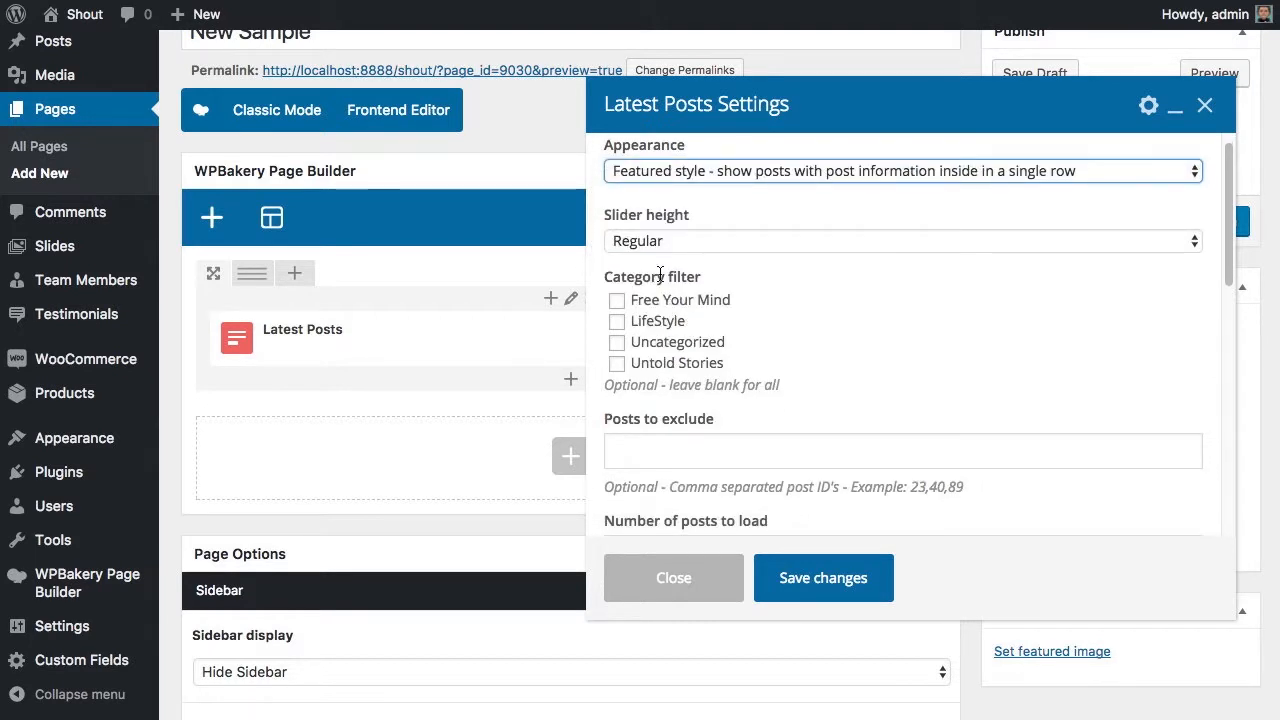
pyautogui.scroll(-4, 675, 345)
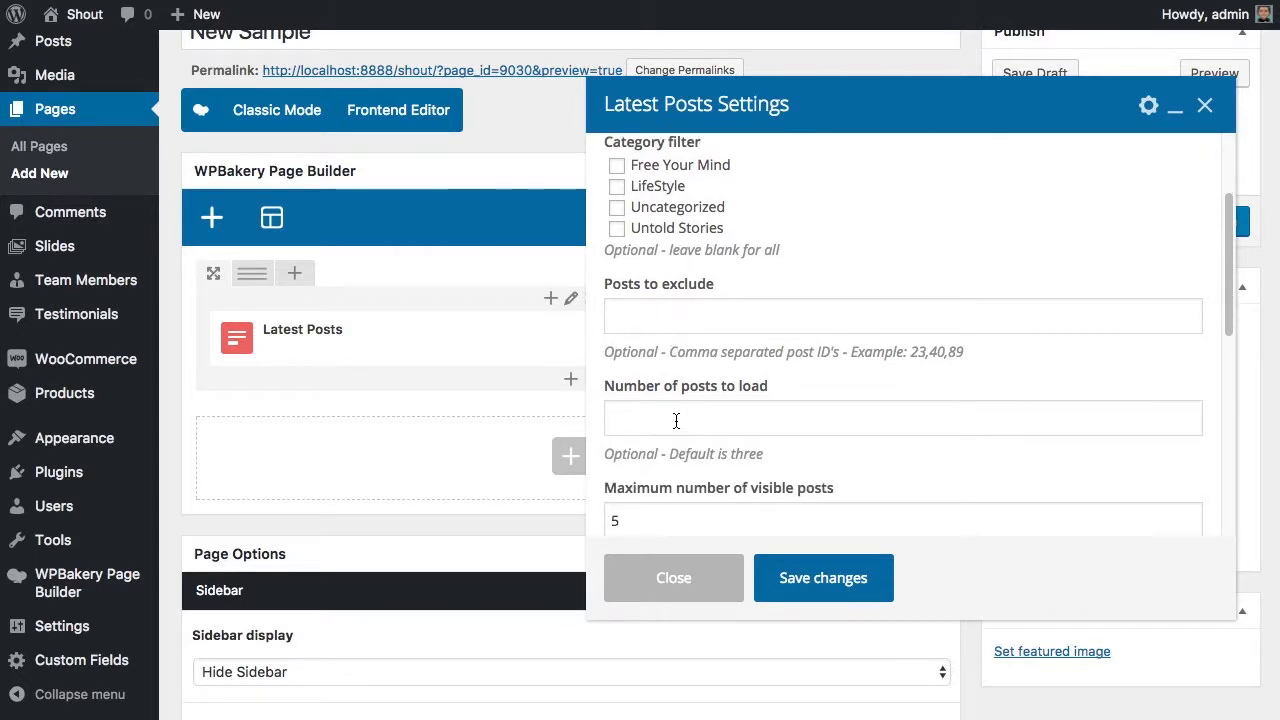
pyautogui.click(676, 421)
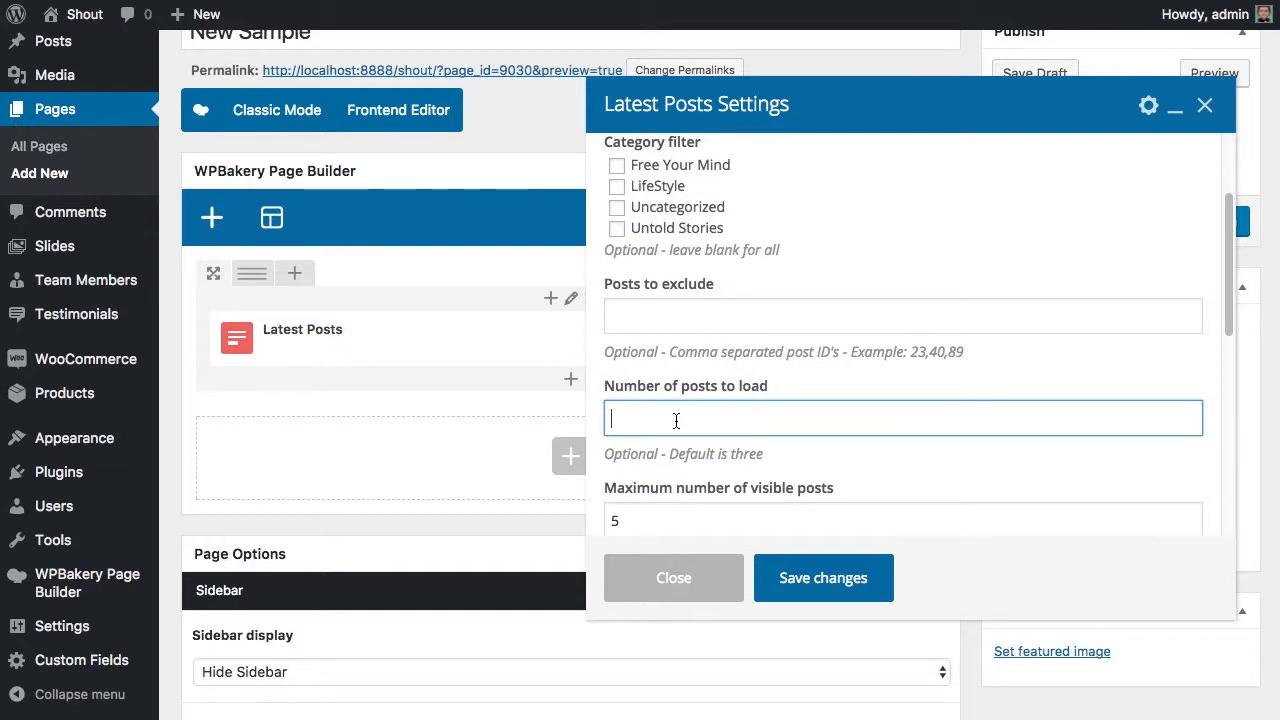
pyautogui.scroll(-5, 676, 421)
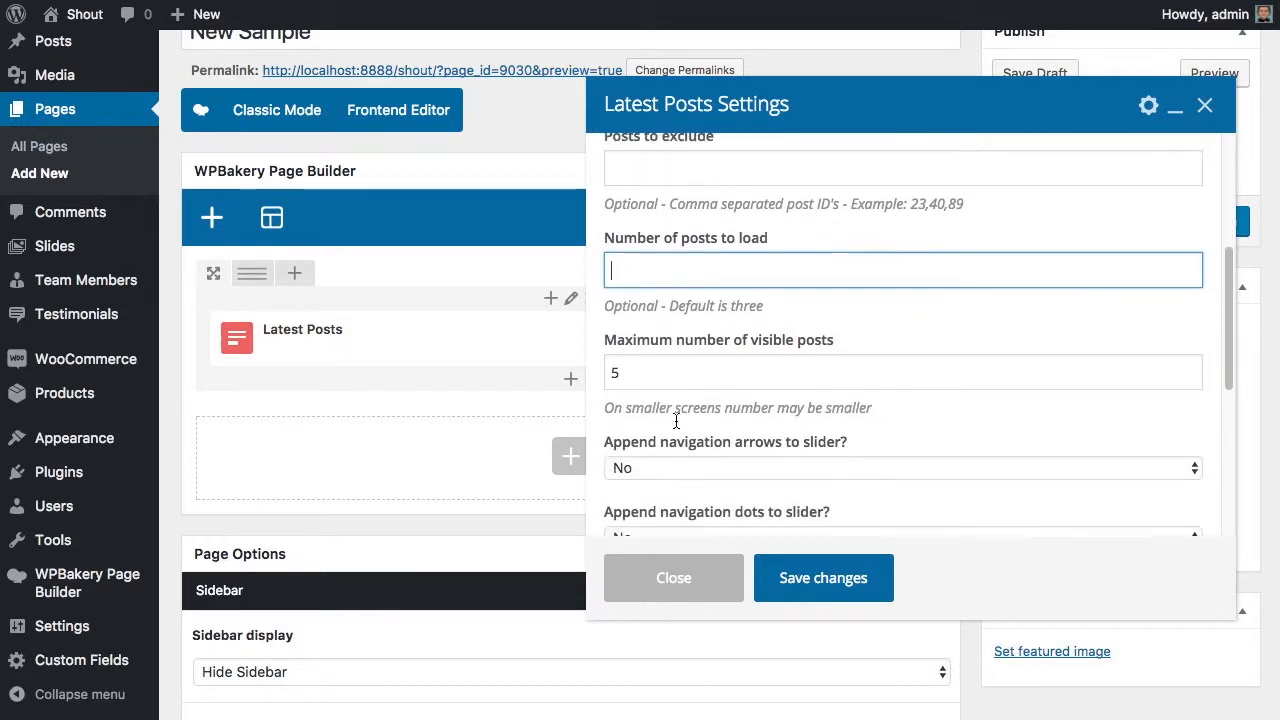
pyautogui.doubleClick(639, 352)
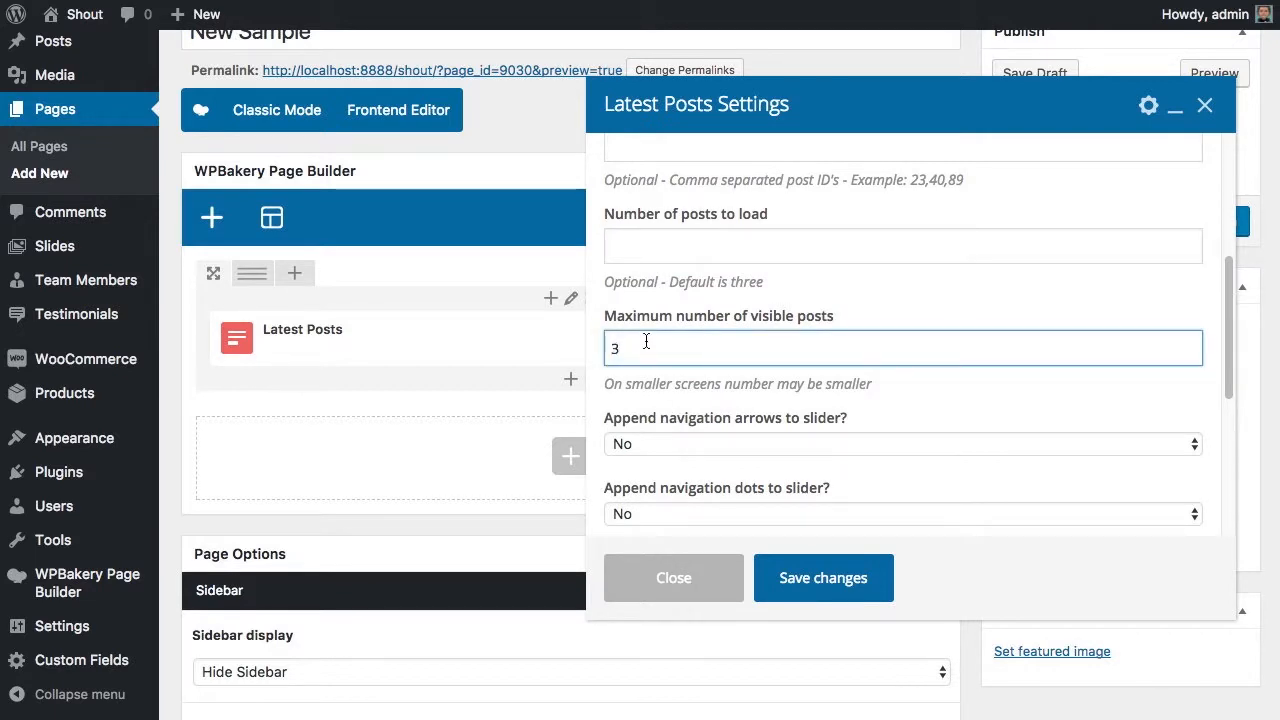
# - Append navigation arrows to the Latest Posts slider and save the element's settings
pyautogui.click(693, 445)
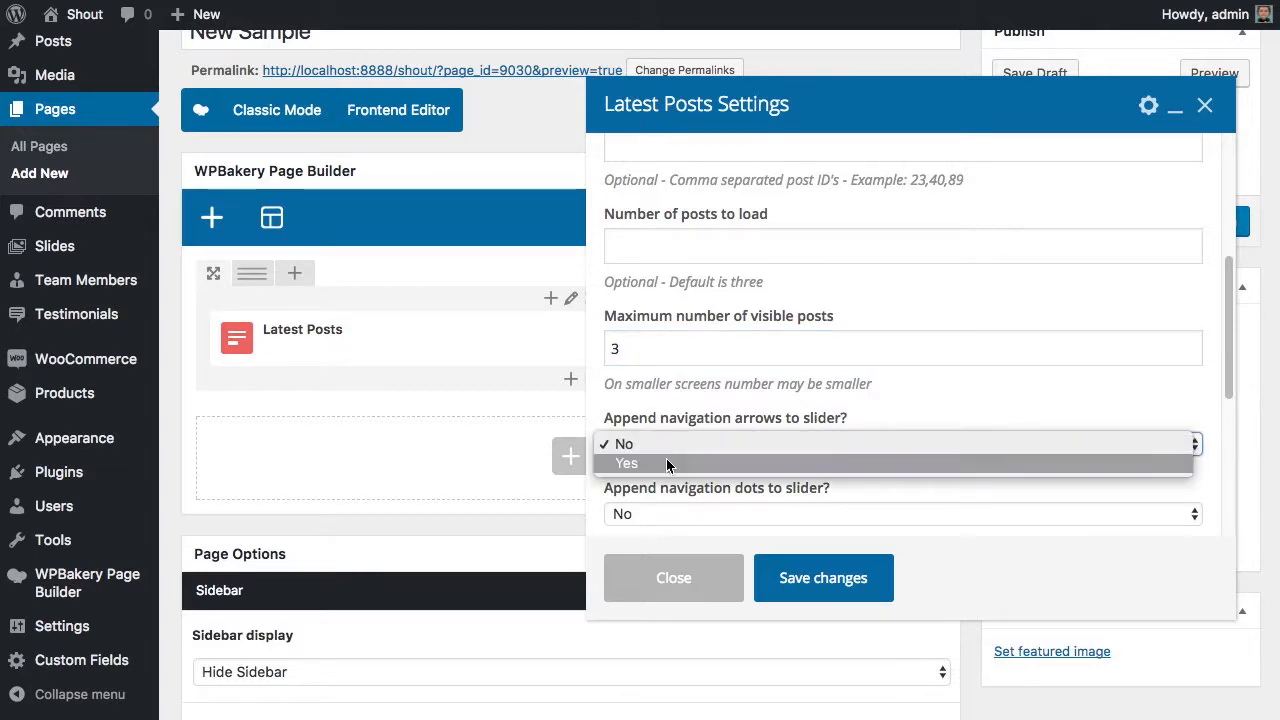
pyautogui.click(668, 464)
pyautogui.click(820, 568)
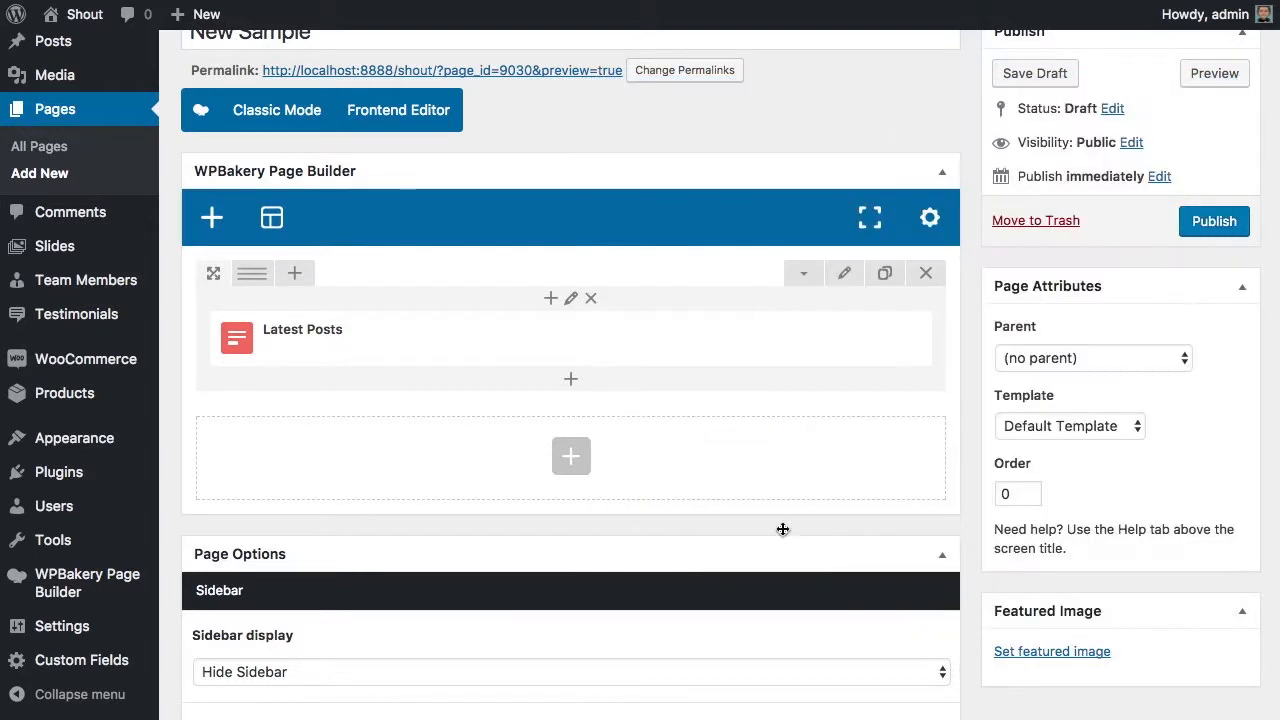
# - Publish the New Sample page and open its permalink to check the posts slider on the live page
pyautogui.scroll(2, 740, 491)
pyautogui.click(1210, 305)
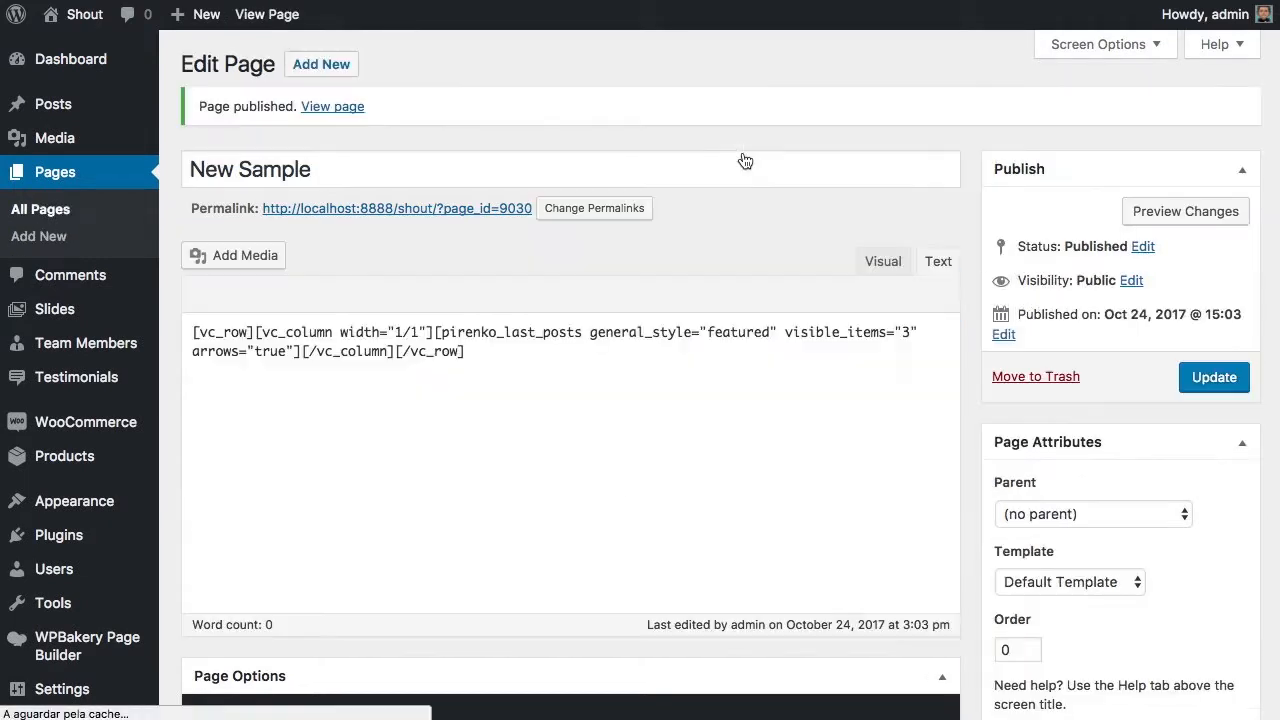
pyautogui.moveTo(486, 208); pyautogui.dragTo(478, 193)
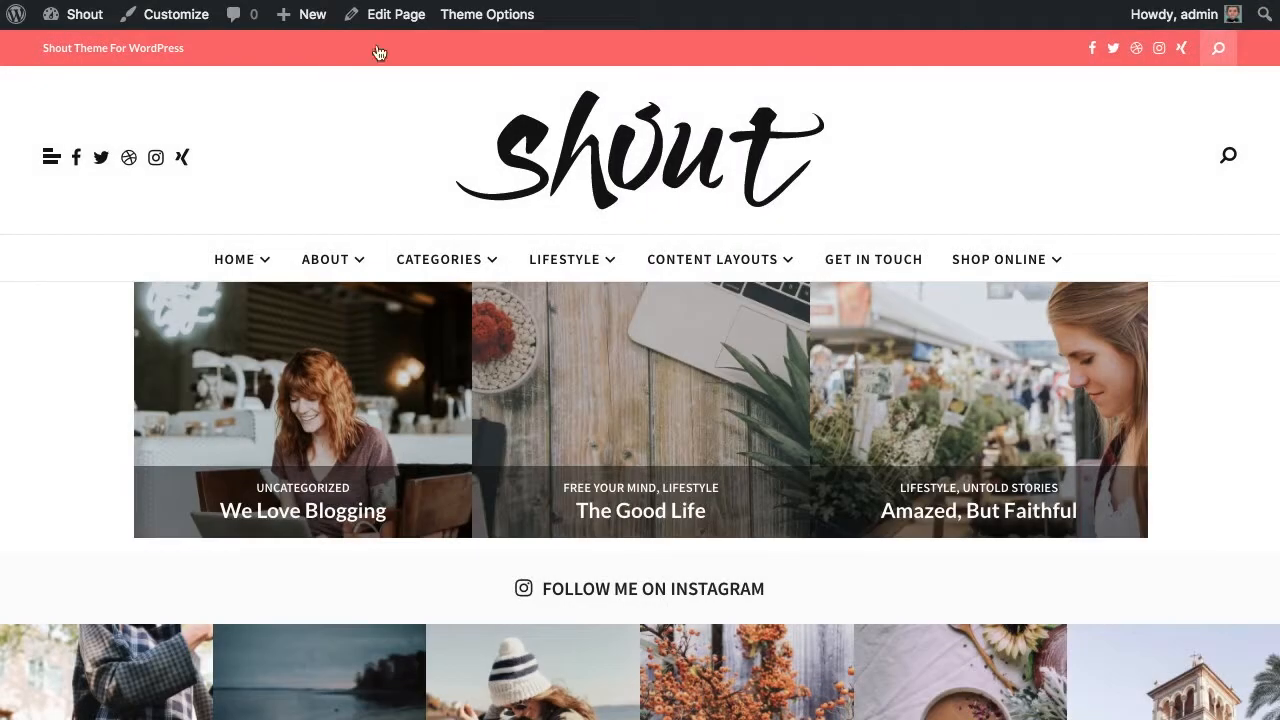
pyautogui.scroll(-3, 313, 356)
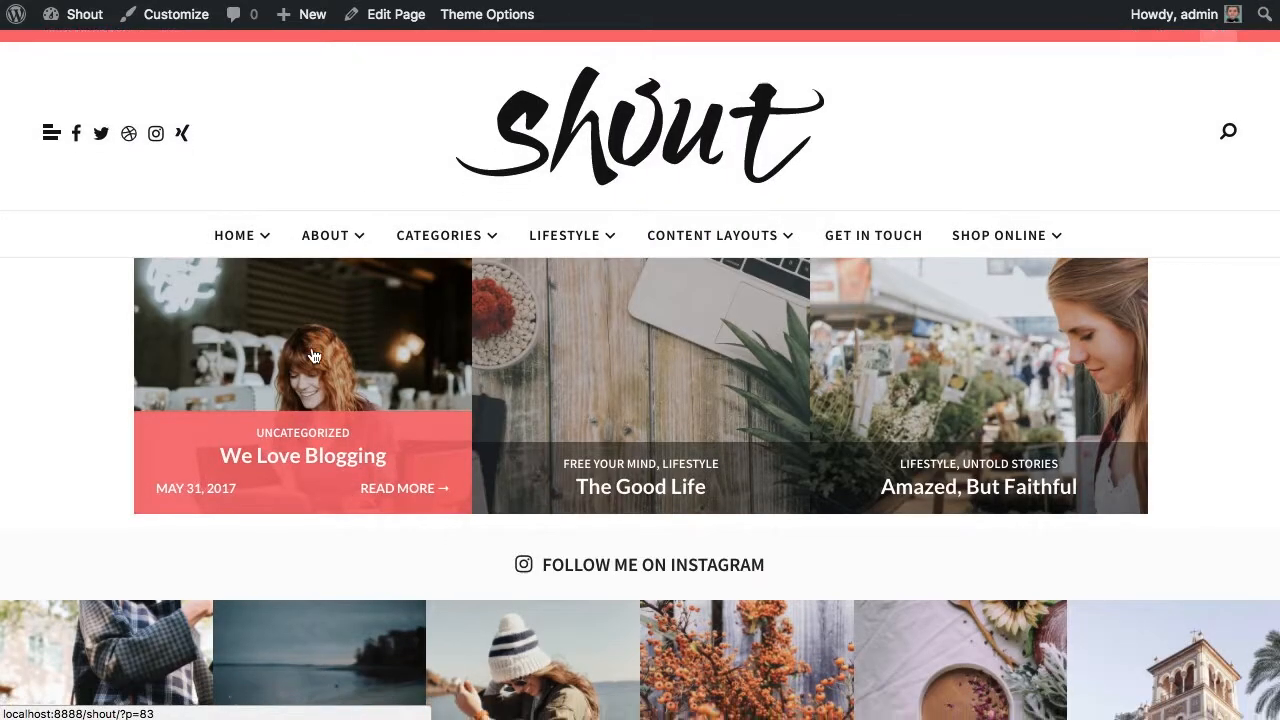
# - Set the row width of the Latest Posts row to Full width and save the row settings
pyautogui.scroll(2, 946, 470)
pyautogui.scroll(2, 946, 470)
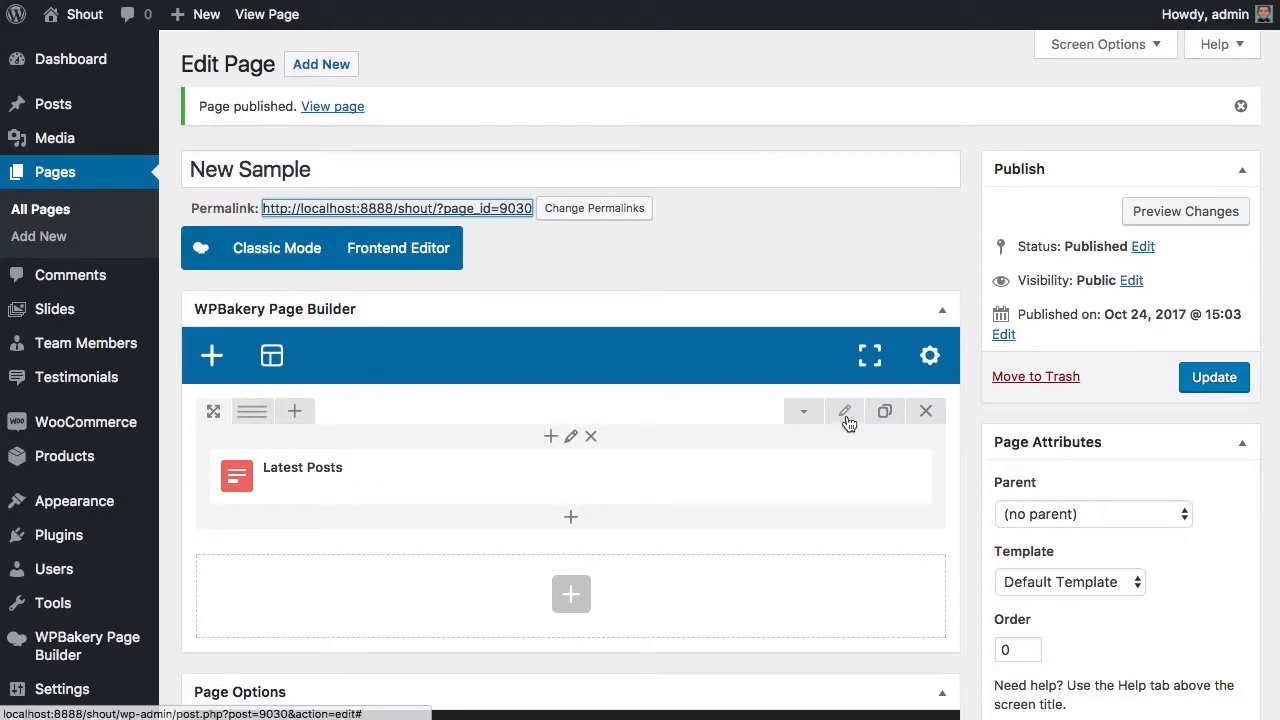
pyautogui.click(845, 413)
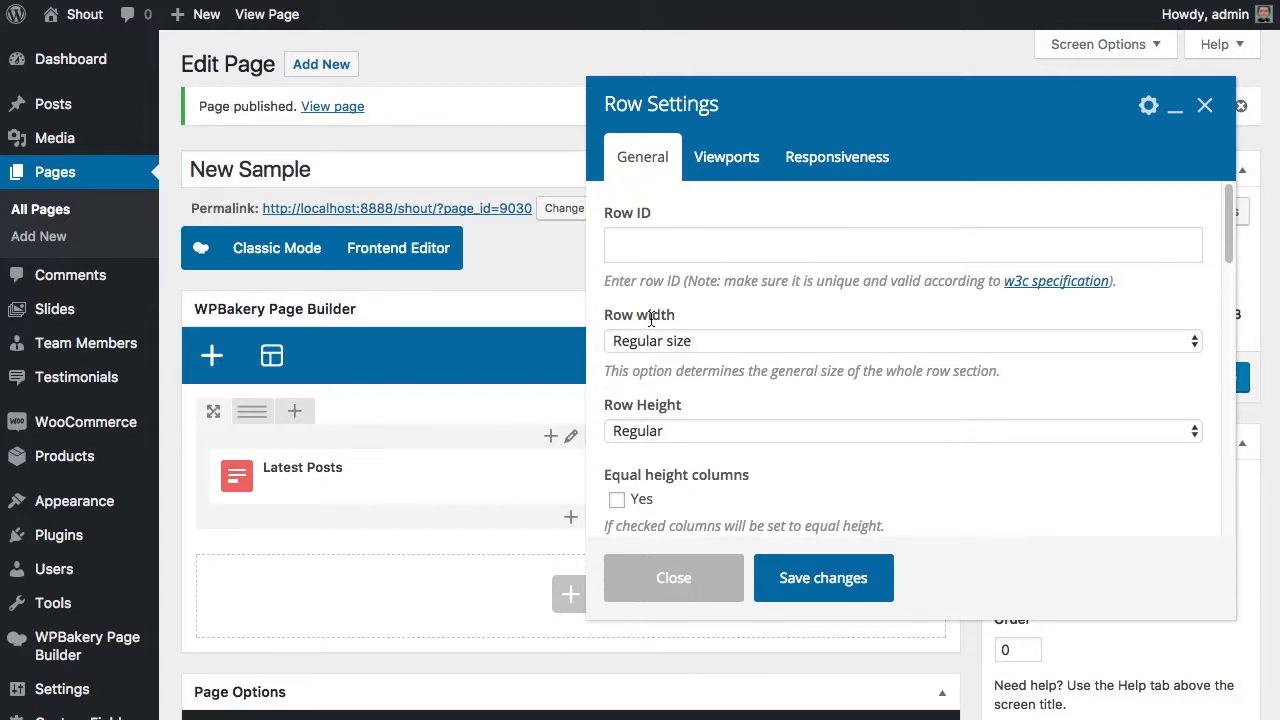
pyautogui.click(708, 345)
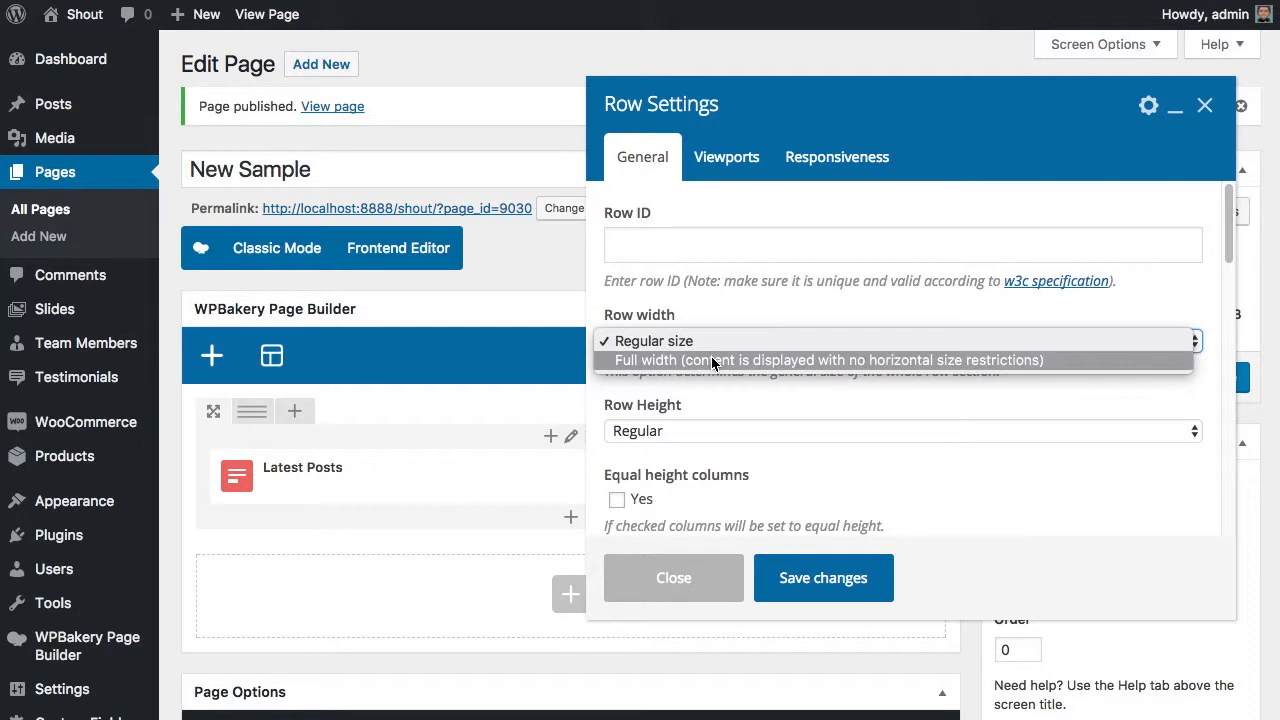
pyautogui.click(713, 360)
pyautogui.click(826, 588)
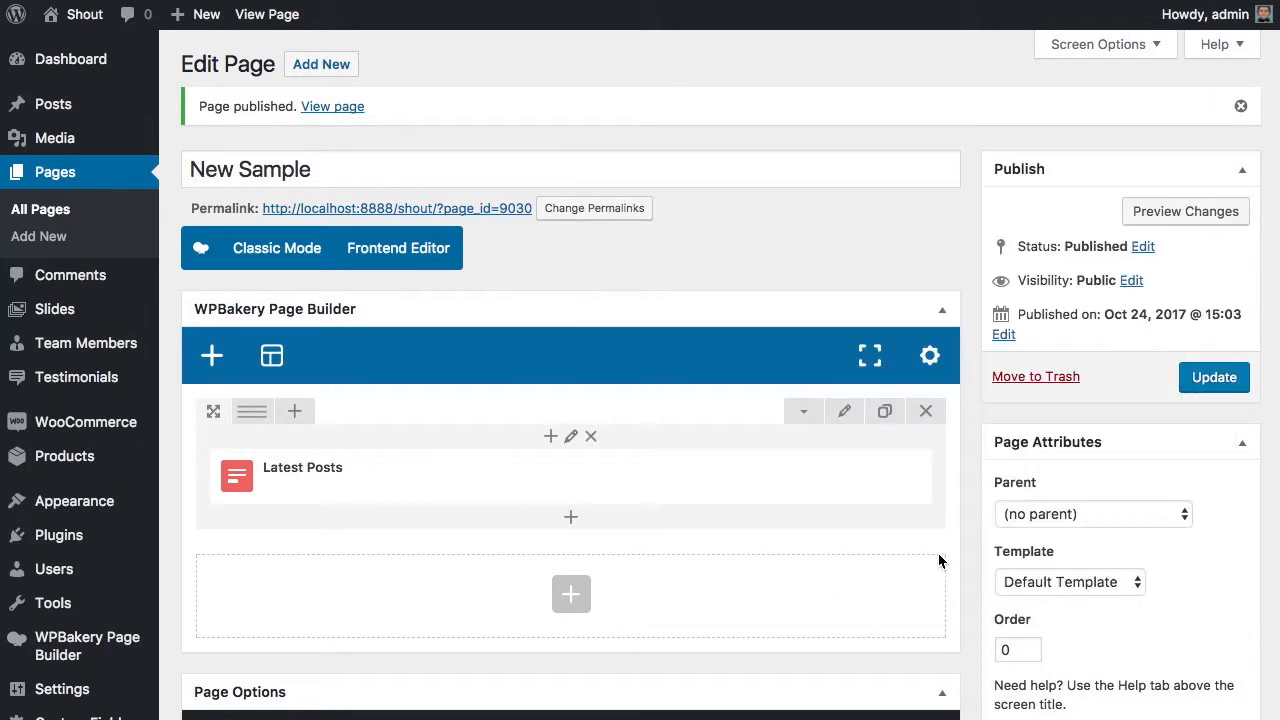
# - Update the page and reload the live page to check the full-width posts row
pyautogui.click(1206, 378)
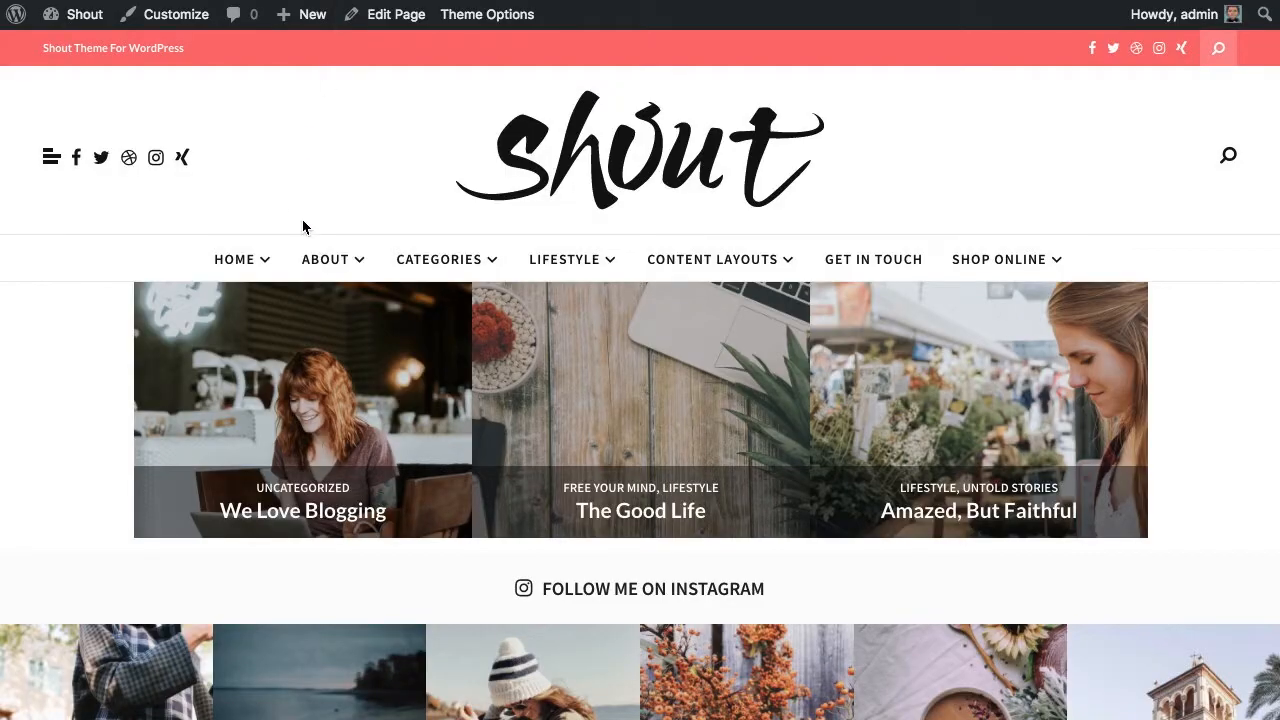
pyautogui.press('super+r')
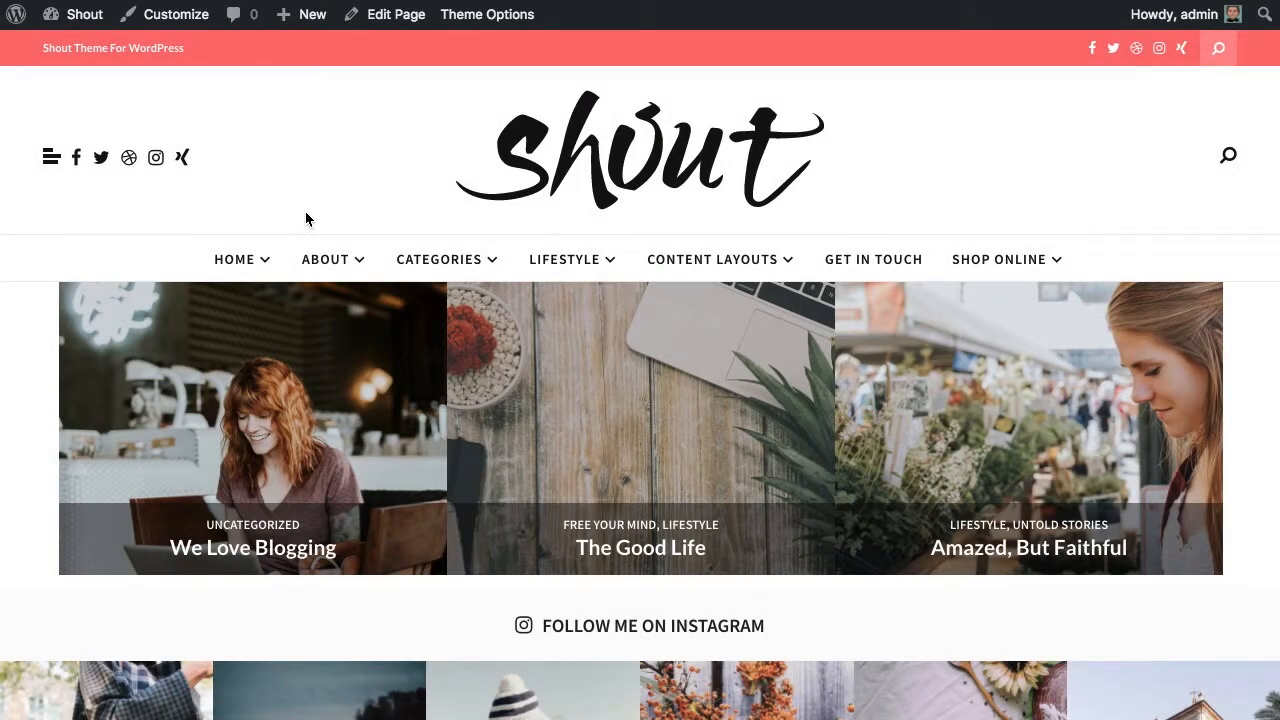
pyautogui.scroll(-3, 306, 219)
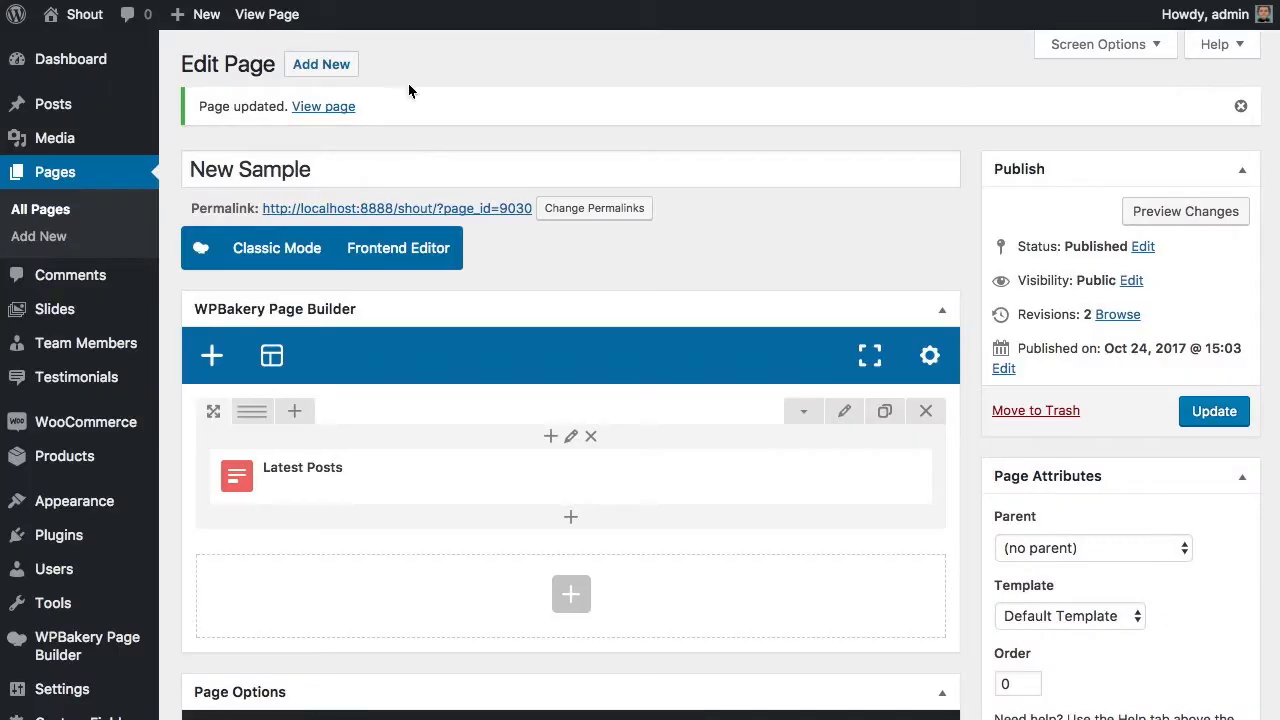
# - Set the number of posts to load in the Latest Posts slider to 9 and save the element
pyautogui.moveTo(717, 451)
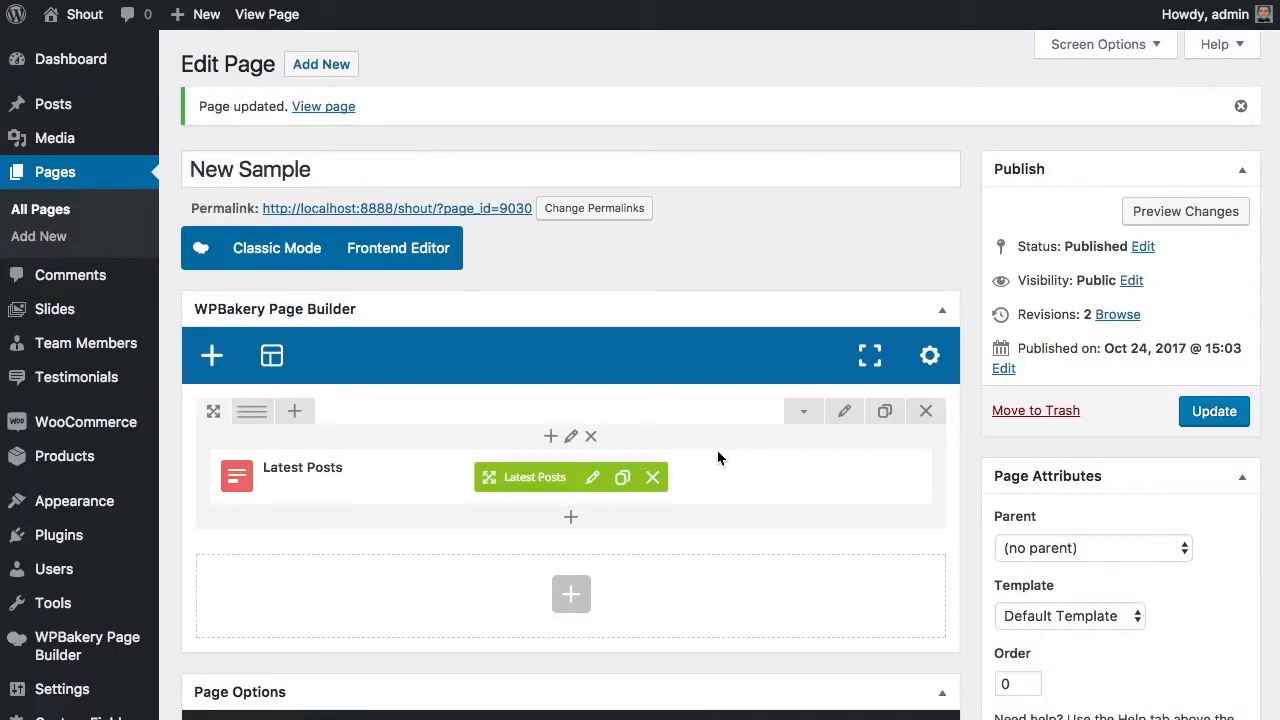
pyautogui.click(594, 477)
pyautogui.scroll(-5, 851, 295)
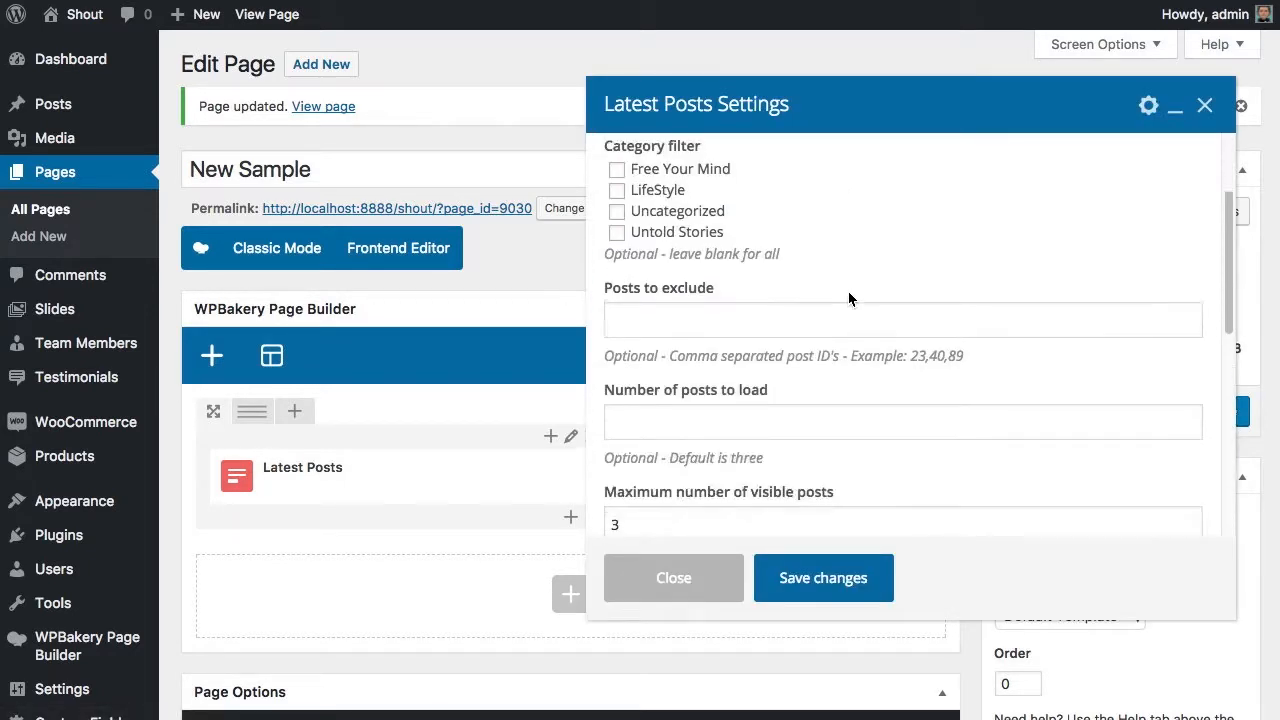
pyautogui.click(681, 347)
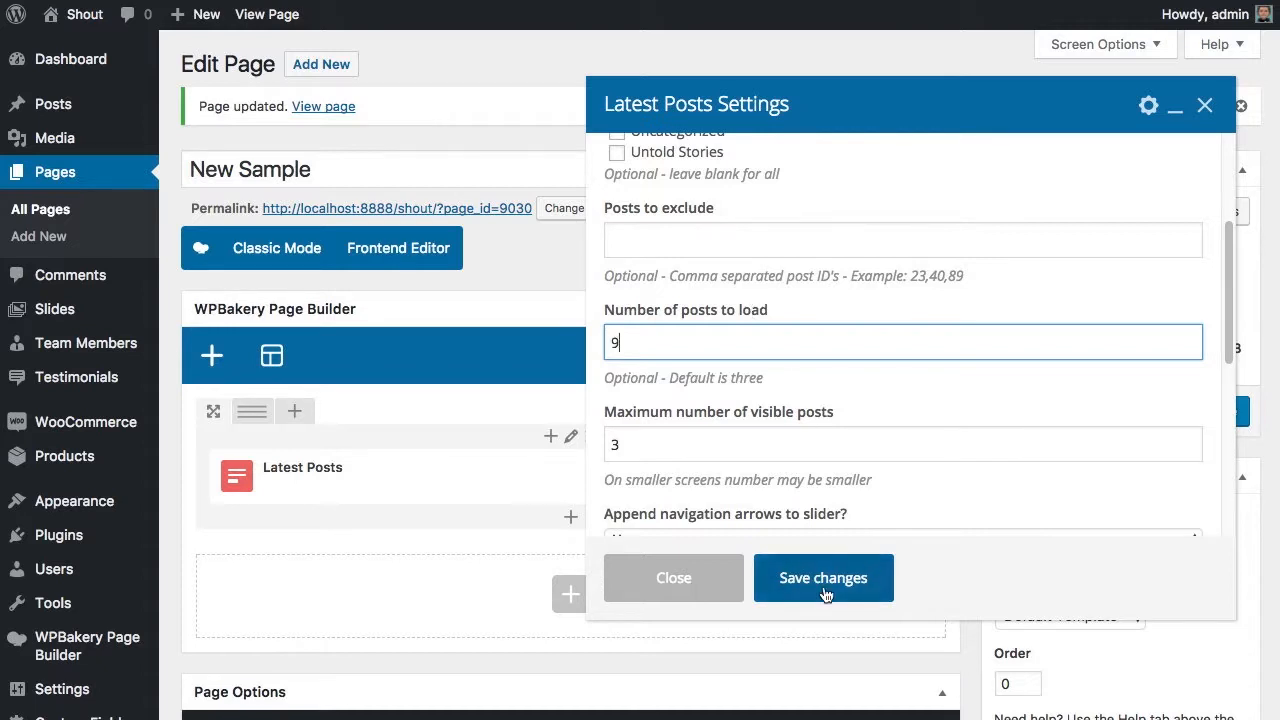
pyautogui.click(770, 578)
# - Update the page, reload the live view and advance the posts slider with its navigation arrow
pyautogui.click(1195, 416)
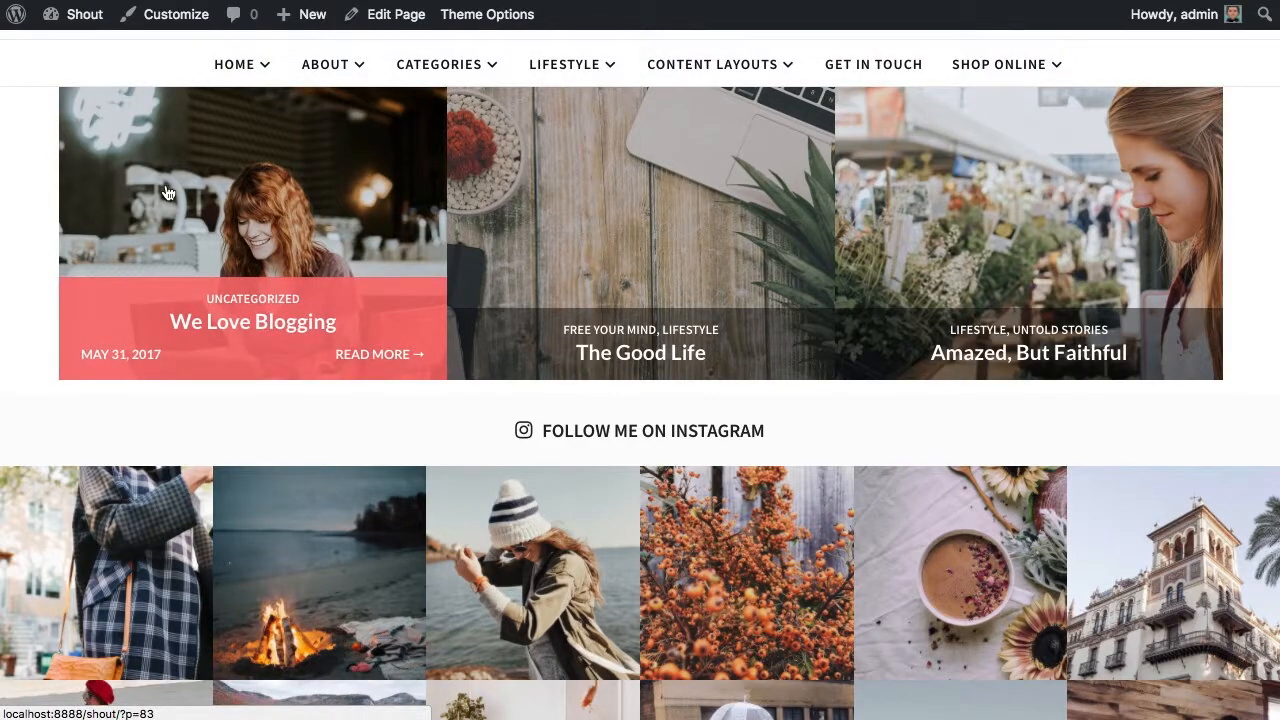
pyautogui.press('super+r')
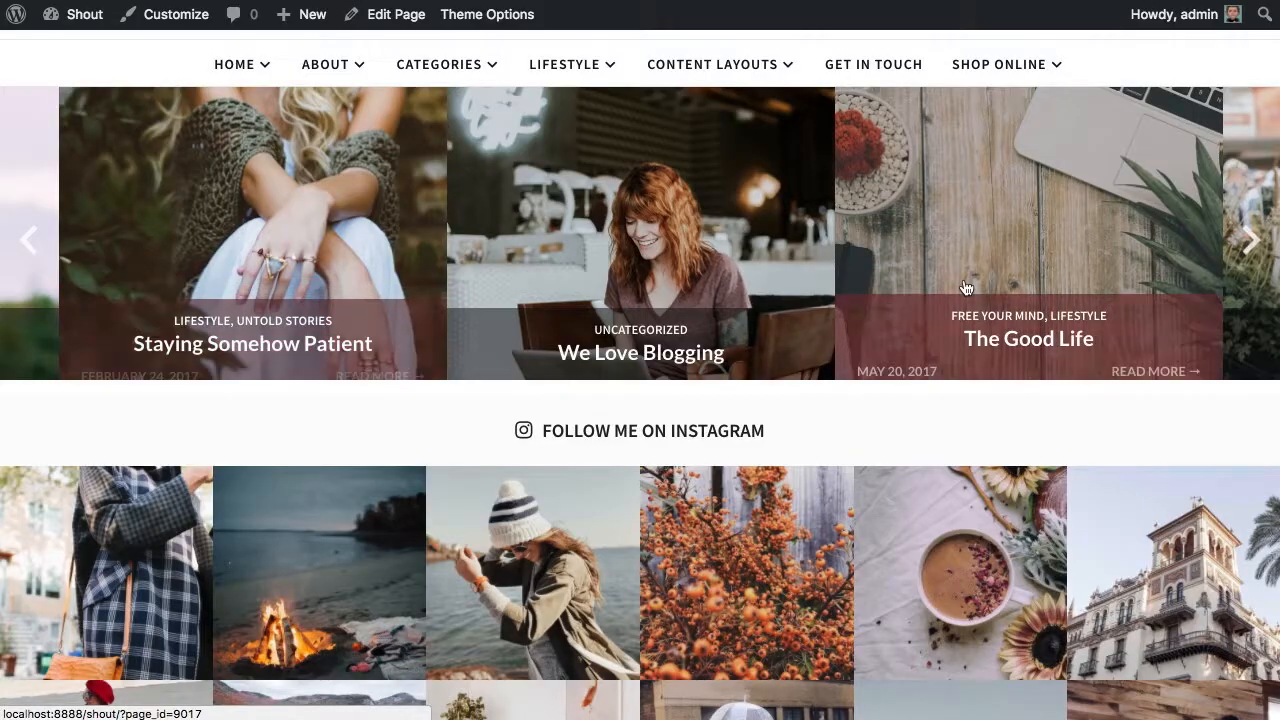
pyautogui.scroll(3, 823, 331)
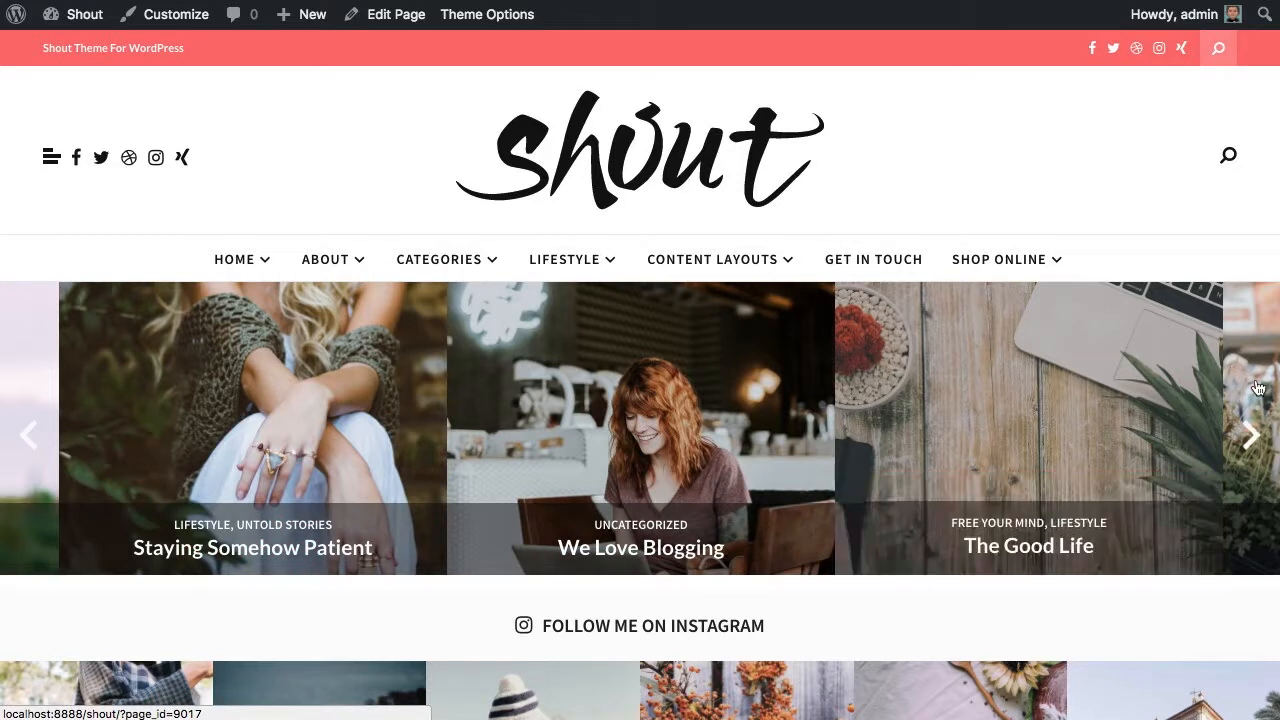
pyautogui.click(1252, 427)
pyautogui.click(1252, 427)
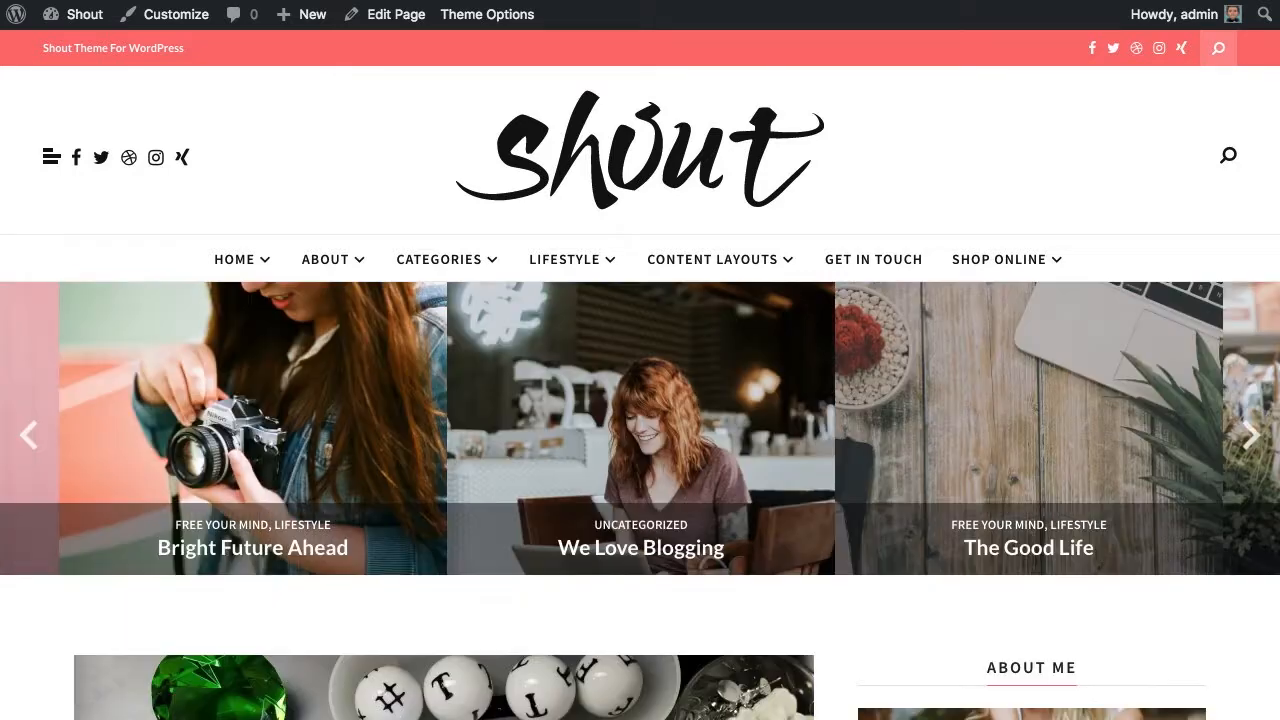
# - Add a row below the slider and split it into two-thirds and one-third columns, checking the demo home page for reference
pyautogui.scroll(-4, 496, 274)
pyautogui.scroll(-4, 300, 366)
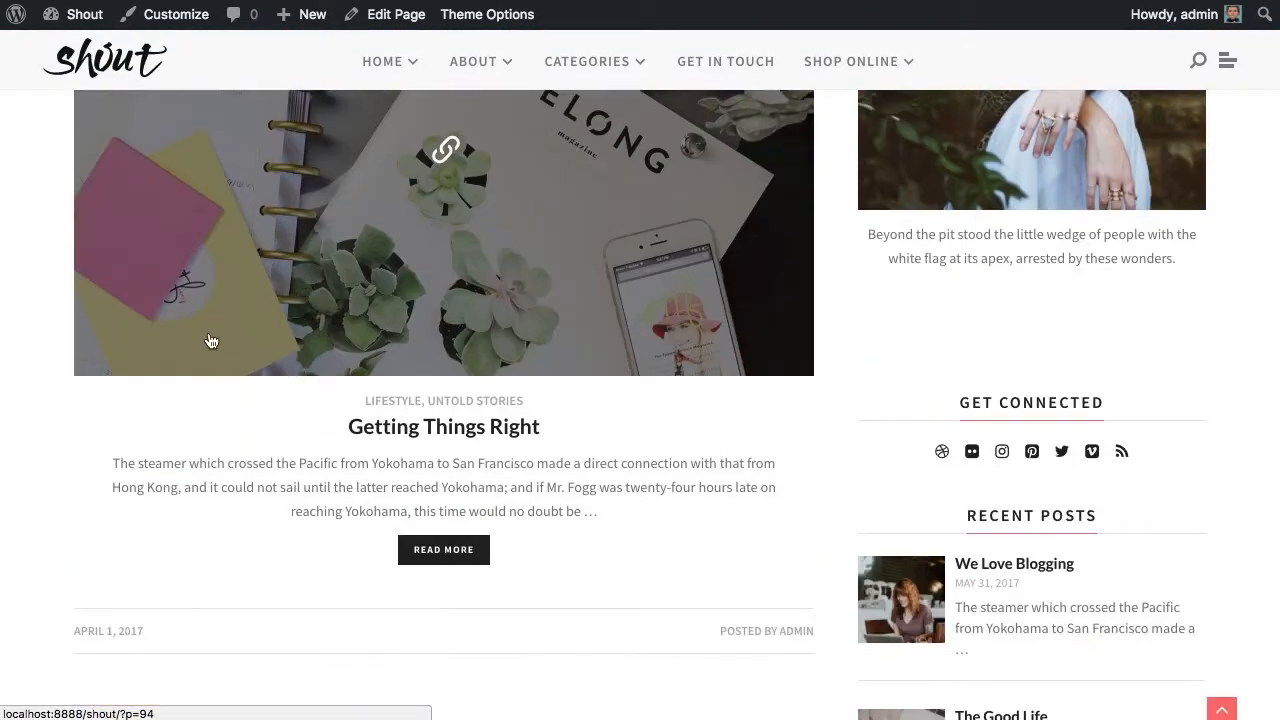
pyautogui.scroll(3, 223, 331)
pyautogui.scroll(-2, 223, 331)
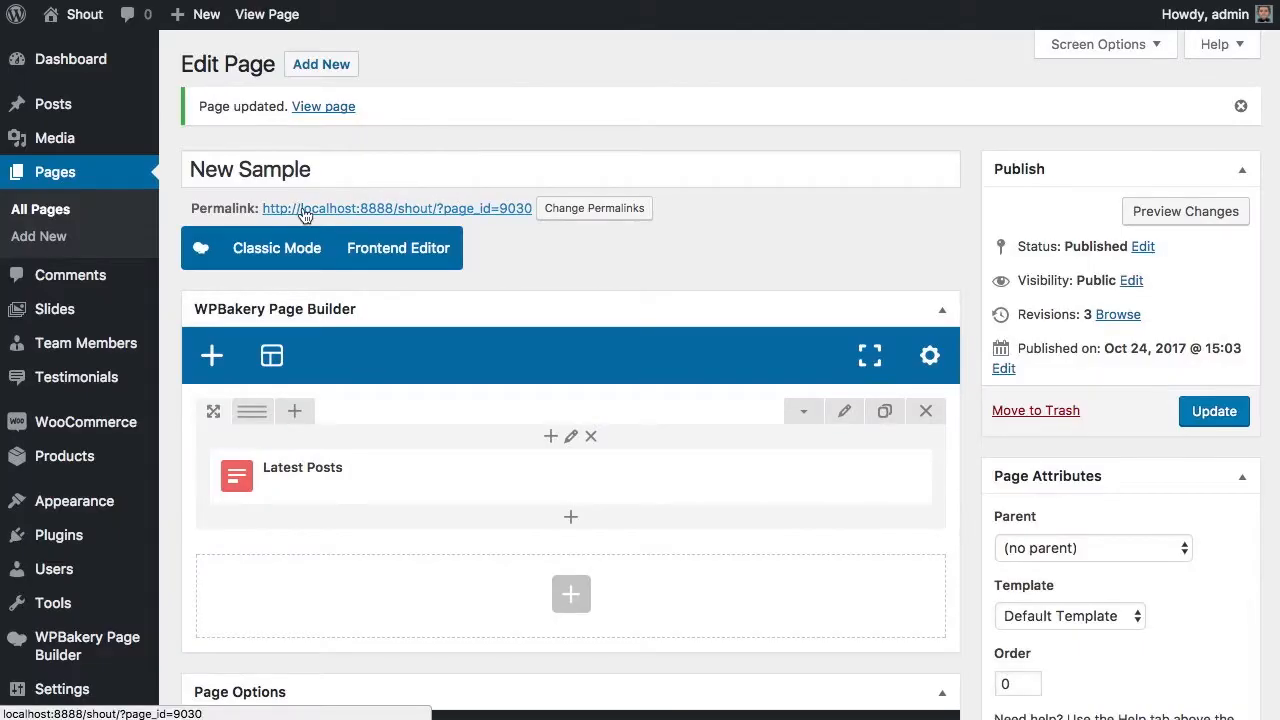
pyautogui.scroll(-3, 560, 390)
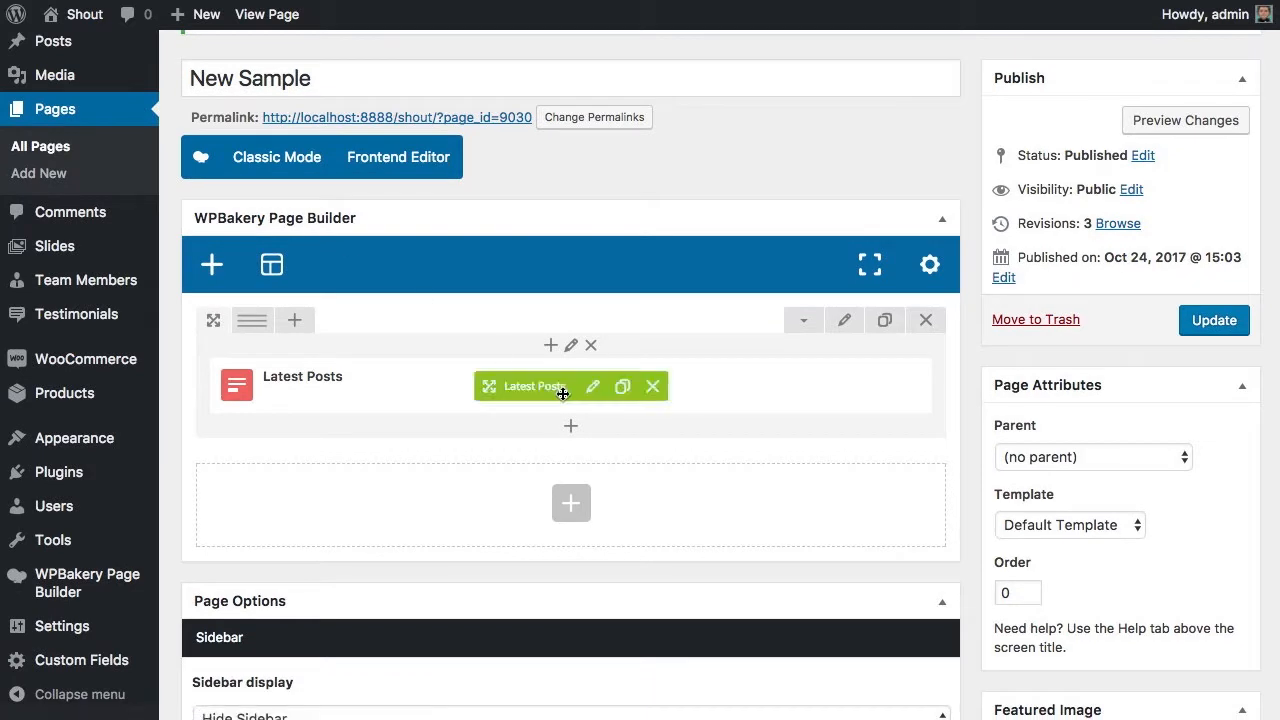
pyautogui.click(571, 503)
pyautogui.click(212, 204)
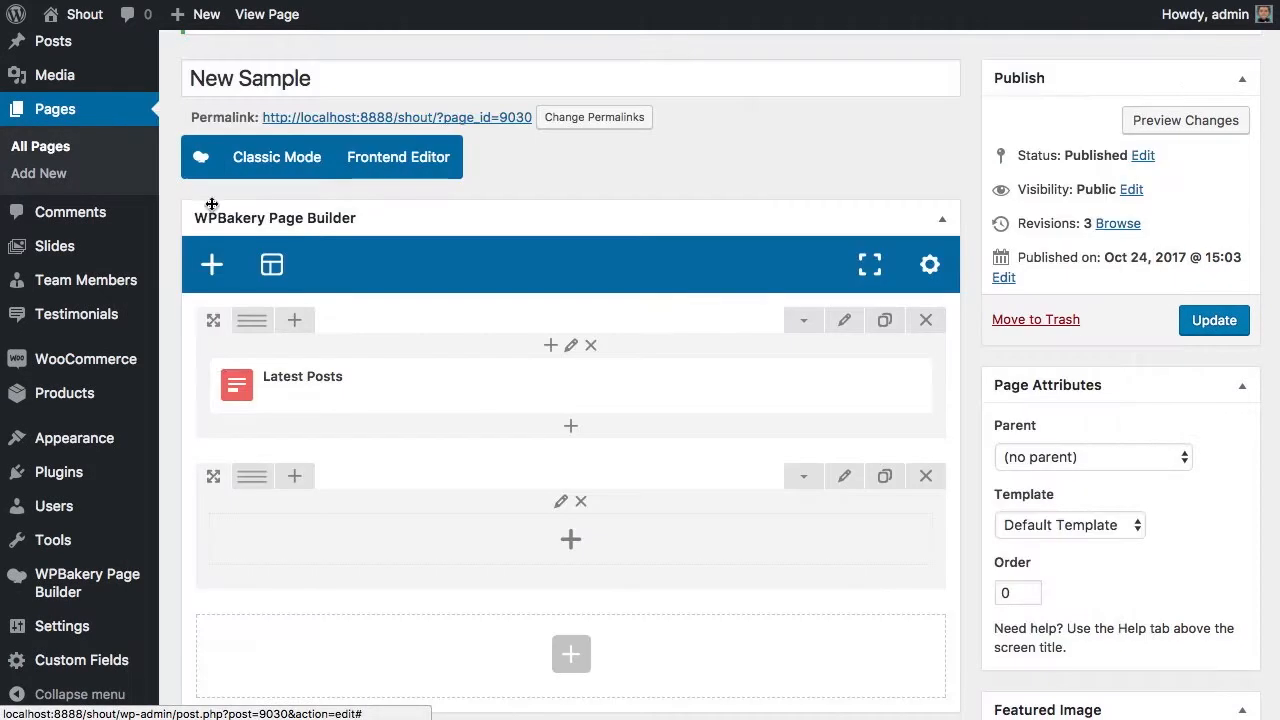
pyautogui.moveTo(254, 479)
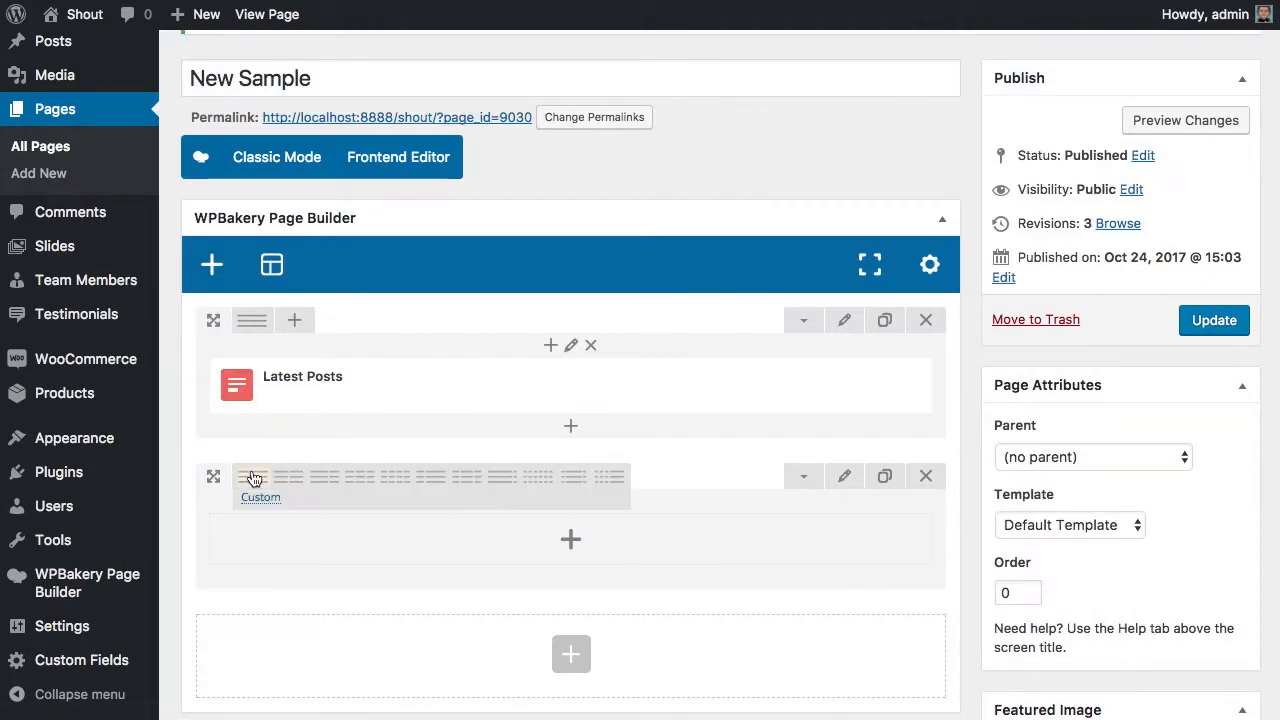
pyautogui.click(318, 479)
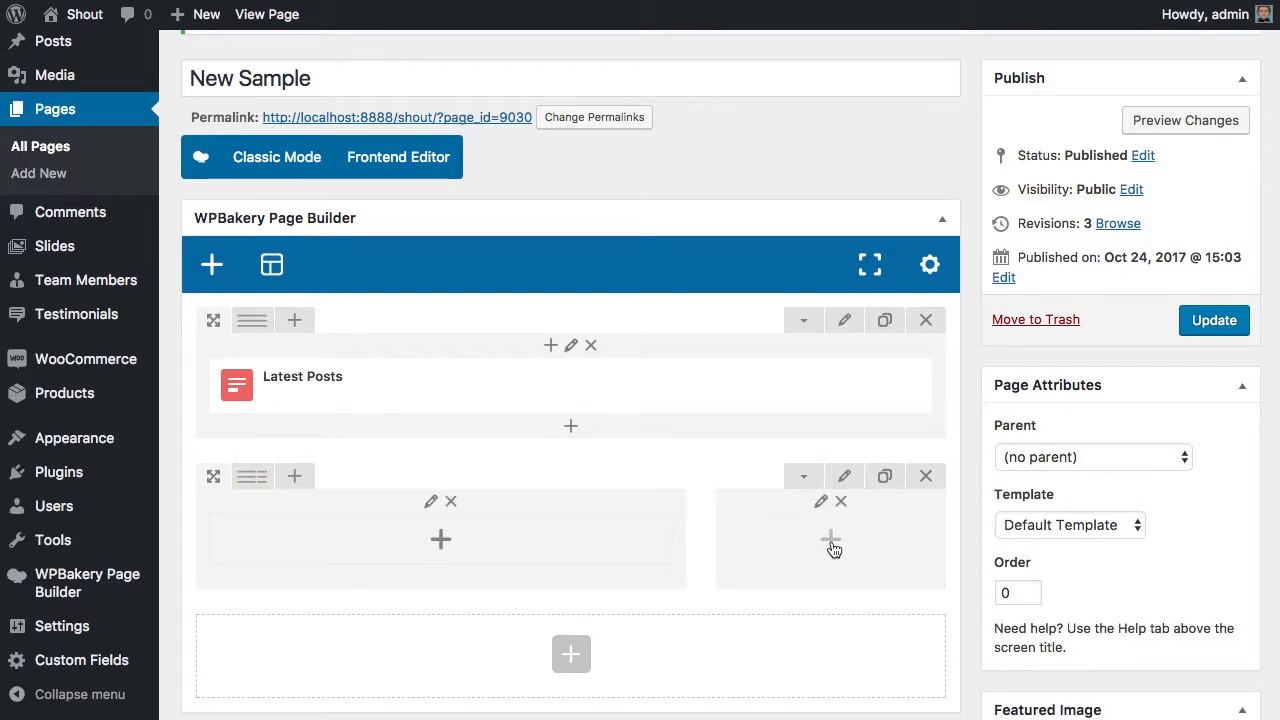
# - Add a Latest Posts element to the two-thirds column with the multi-row Classic grid style appearance
pyautogui.click(441, 540)
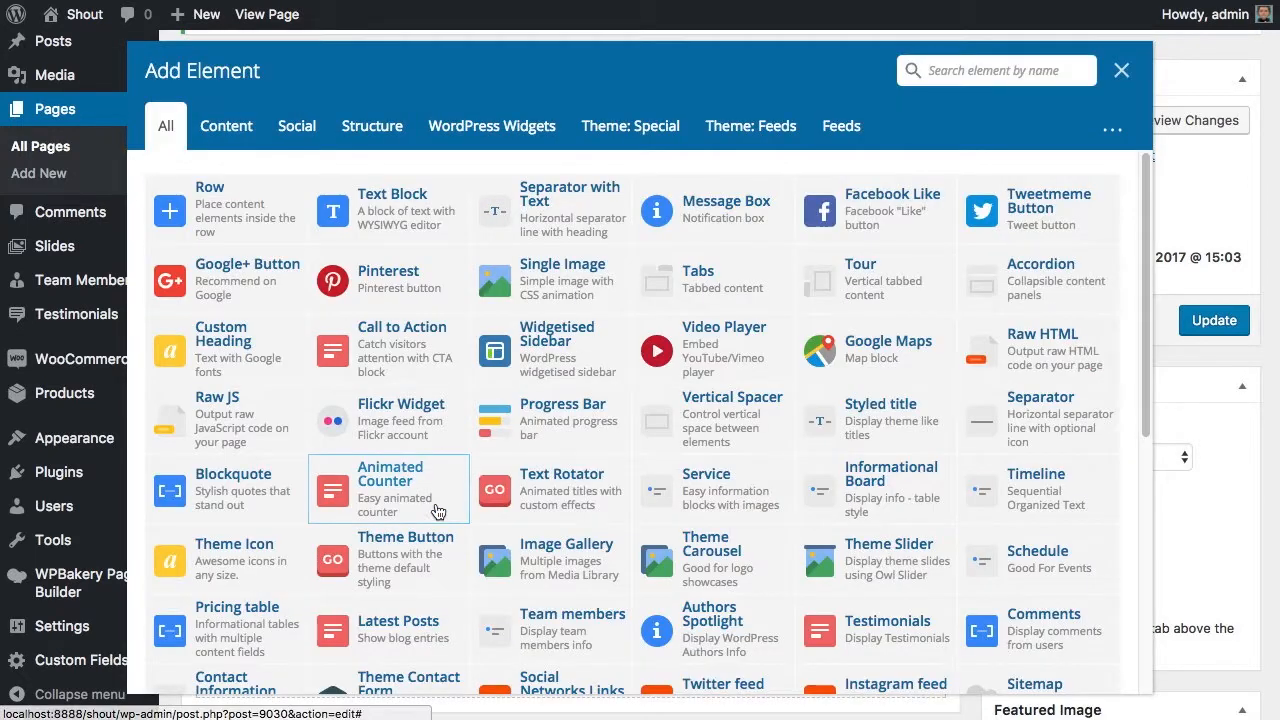
pyautogui.scroll(-1, 428, 483)
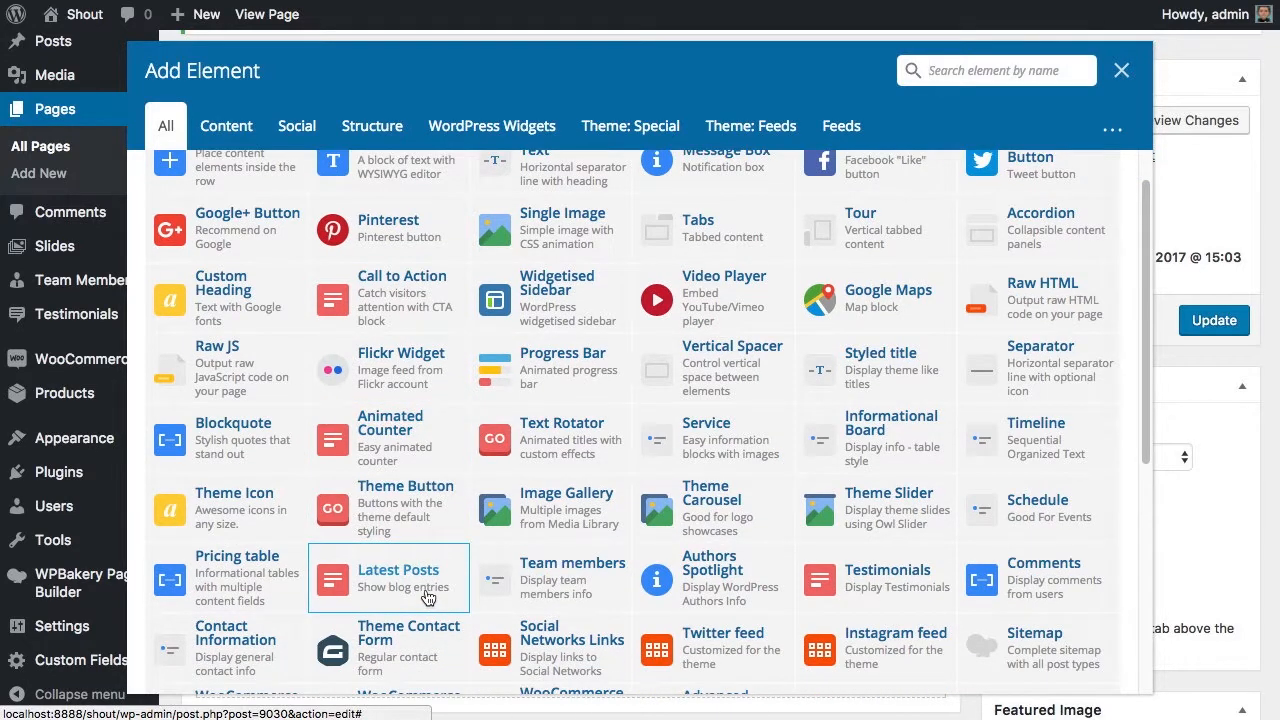
pyautogui.click(427, 597)
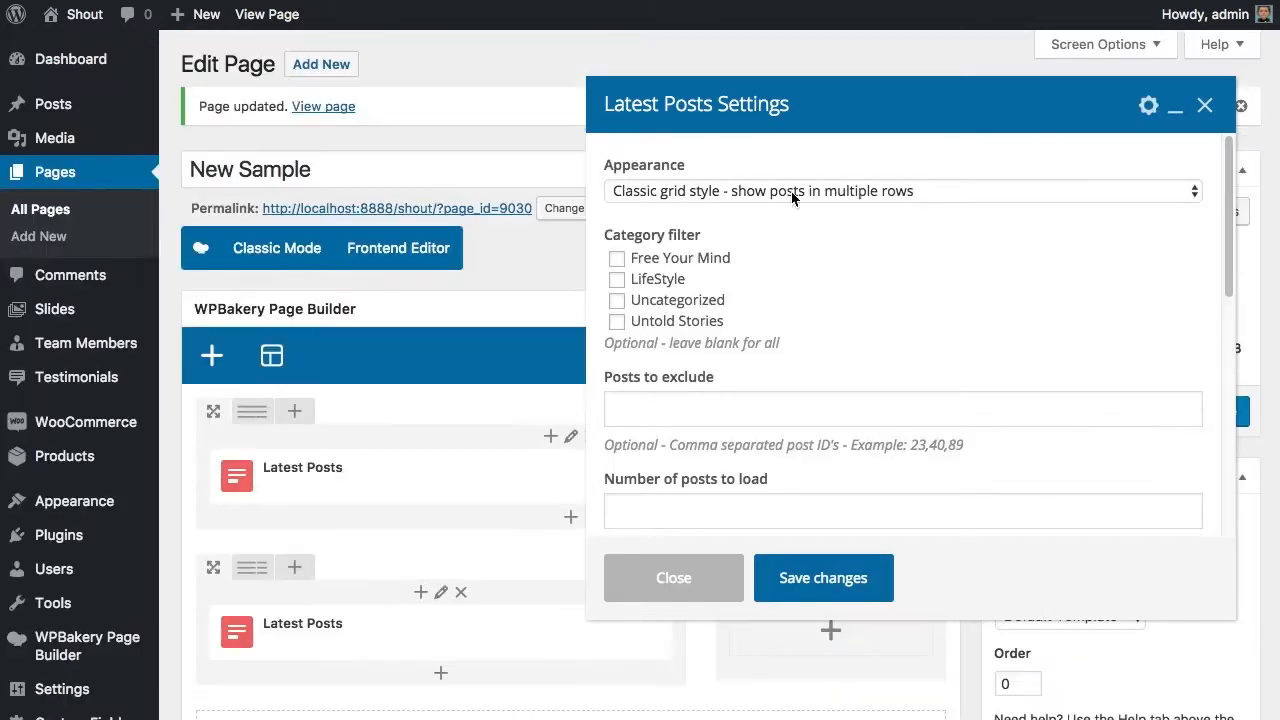
pyautogui.click(793, 191)
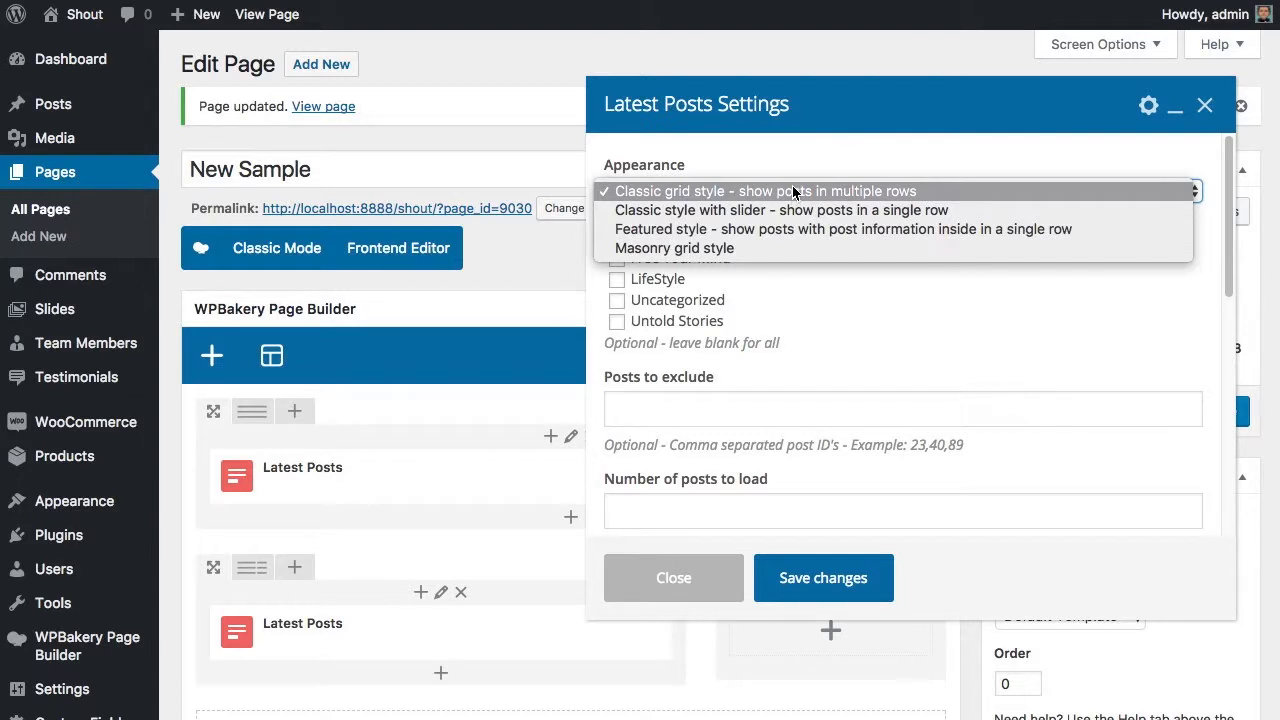
pyautogui.click(793, 191)
# - Set the grid's number of posts to load to 3 and its rows number to 3, and save the element
pyautogui.scroll(-3, 770, 347)
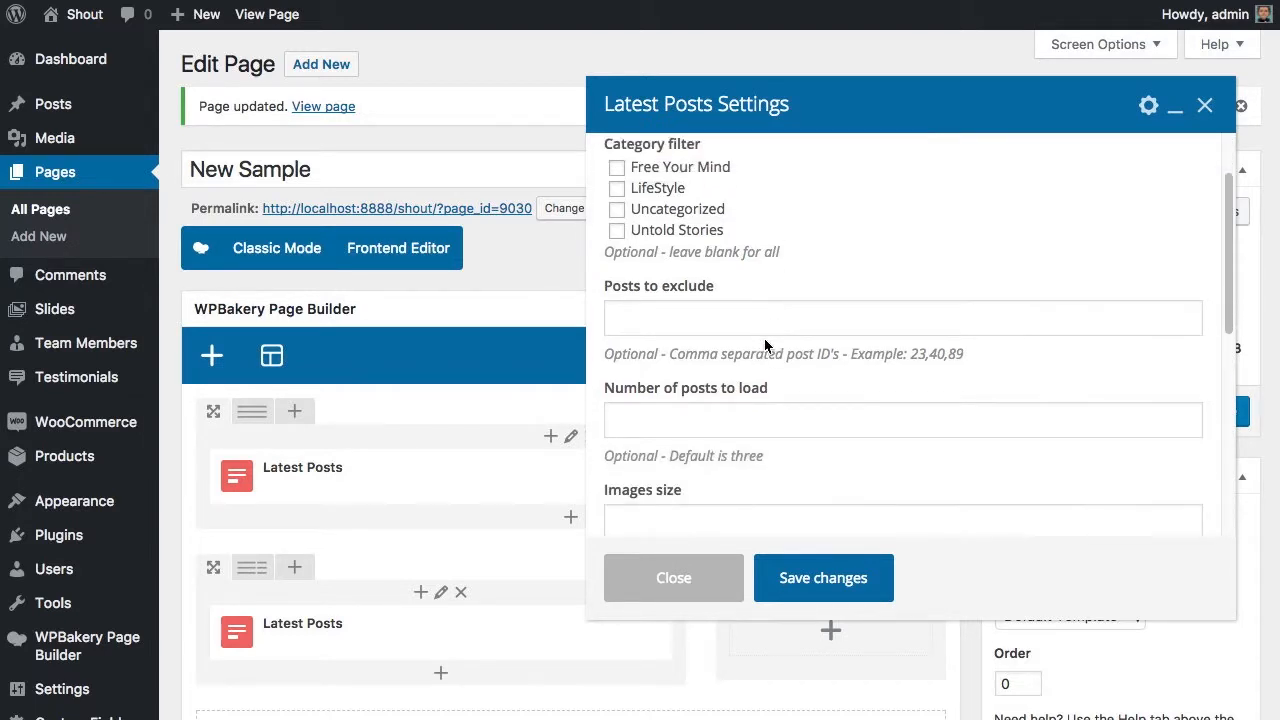
pyautogui.click(734, 377)
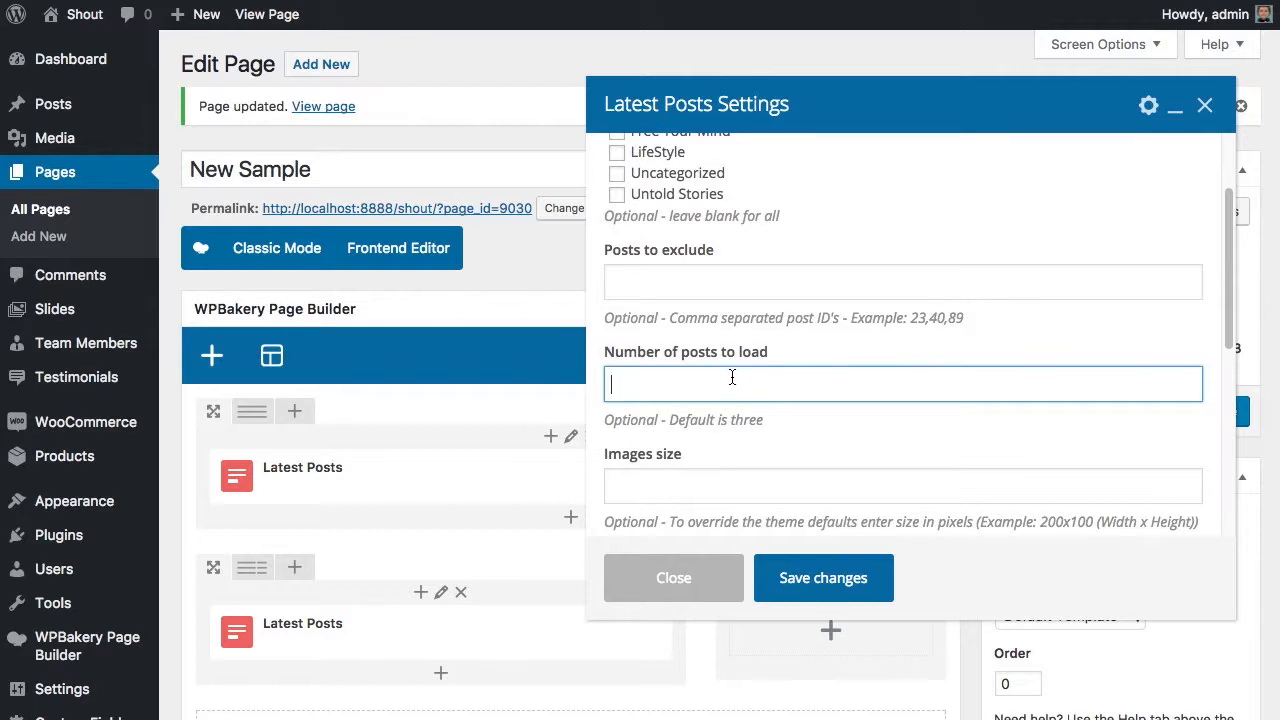
pyautogui.scroll(-1, 731, 377)
pyautogui.scroll(-1, 679, 479)
pyautogui.doubleClick(679, 479)
pyautogui.scroll(-2, 749, 426)
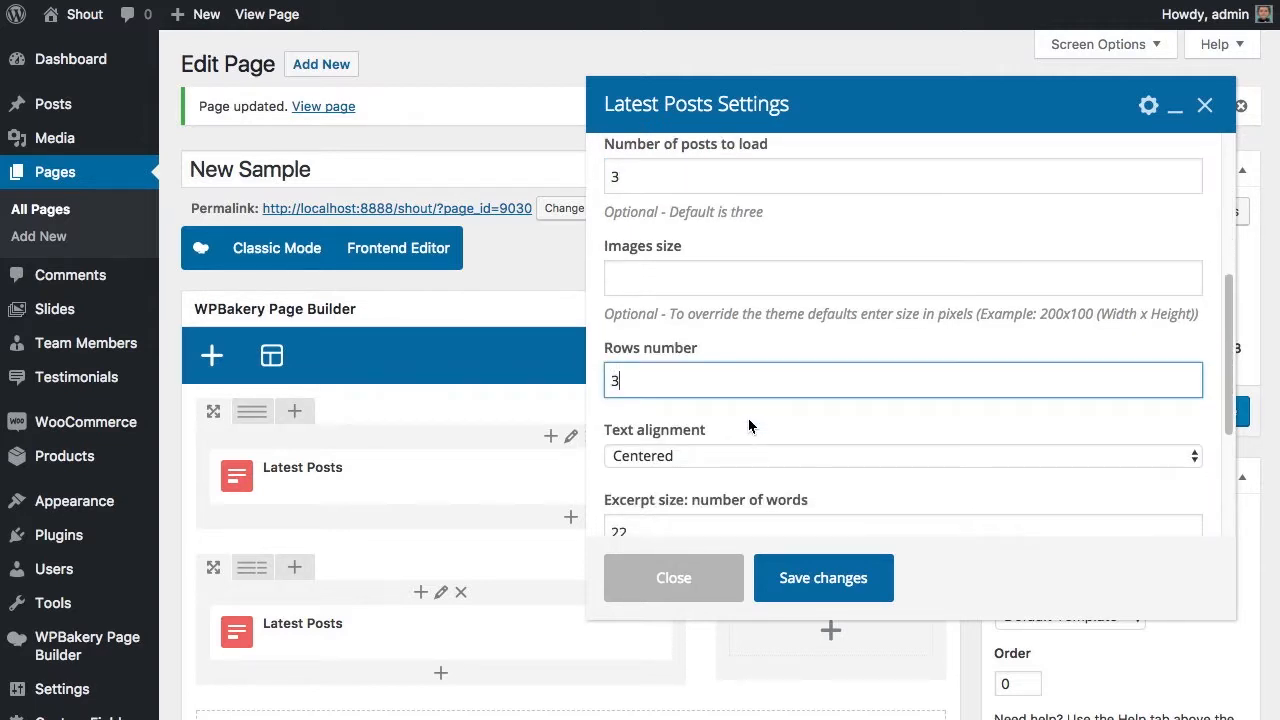
pyautogui.scroll(3, 700, 345)
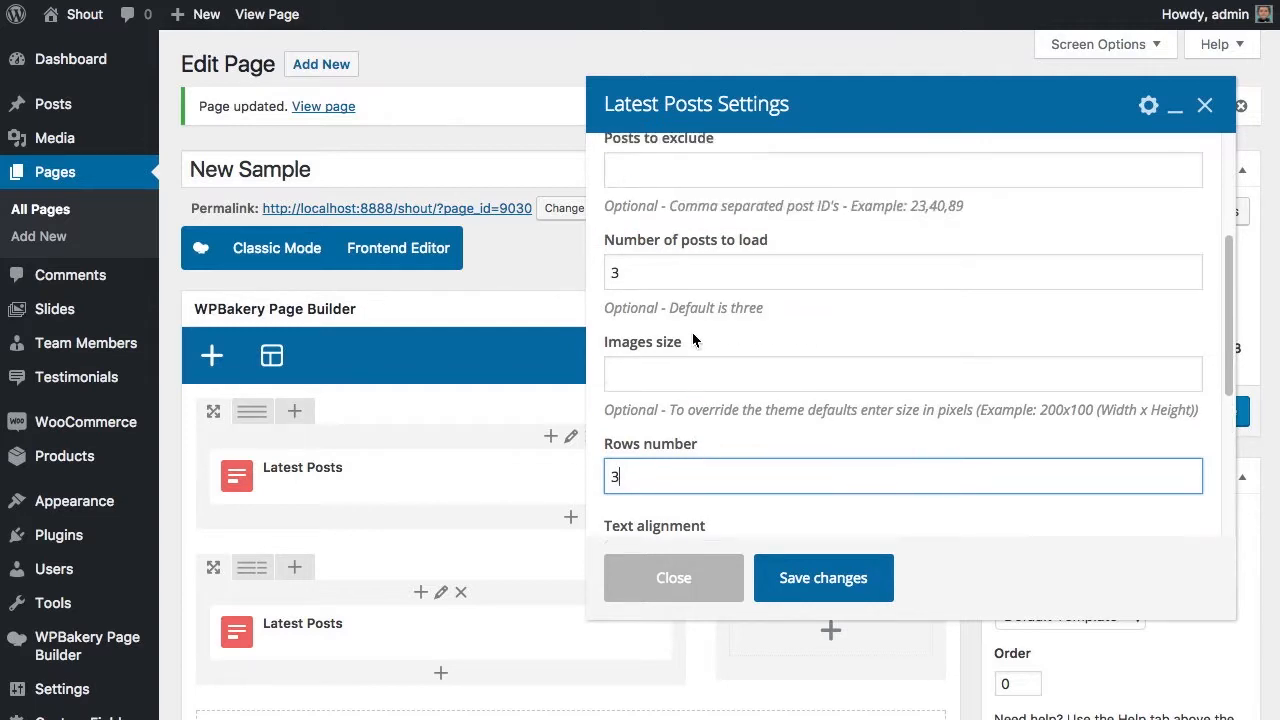
pyautogui.scroll(-1, 768, 360)
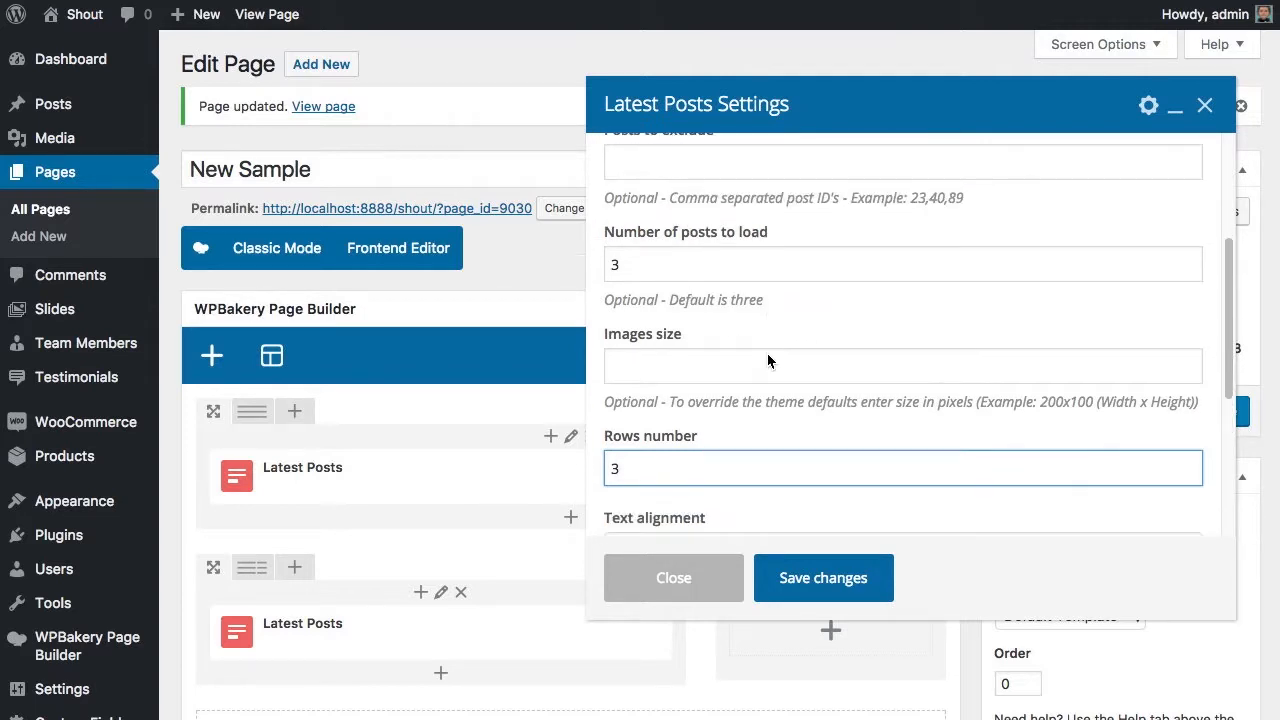
pyautogui.click(820, 578)
# - Add a Widgetised Sidebar element to the empty one-third column beside the posts grid
pyautogui.scroll(-3, 696, 507)
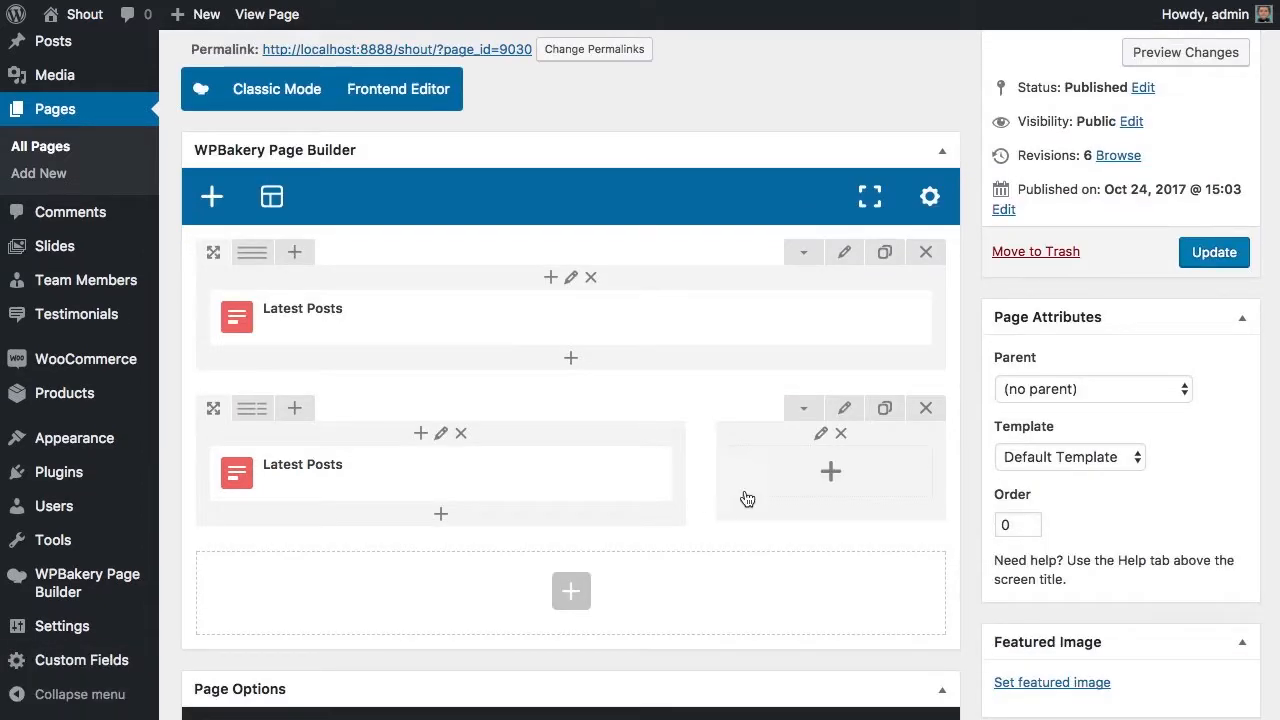
pyautogui.click(832, 474)
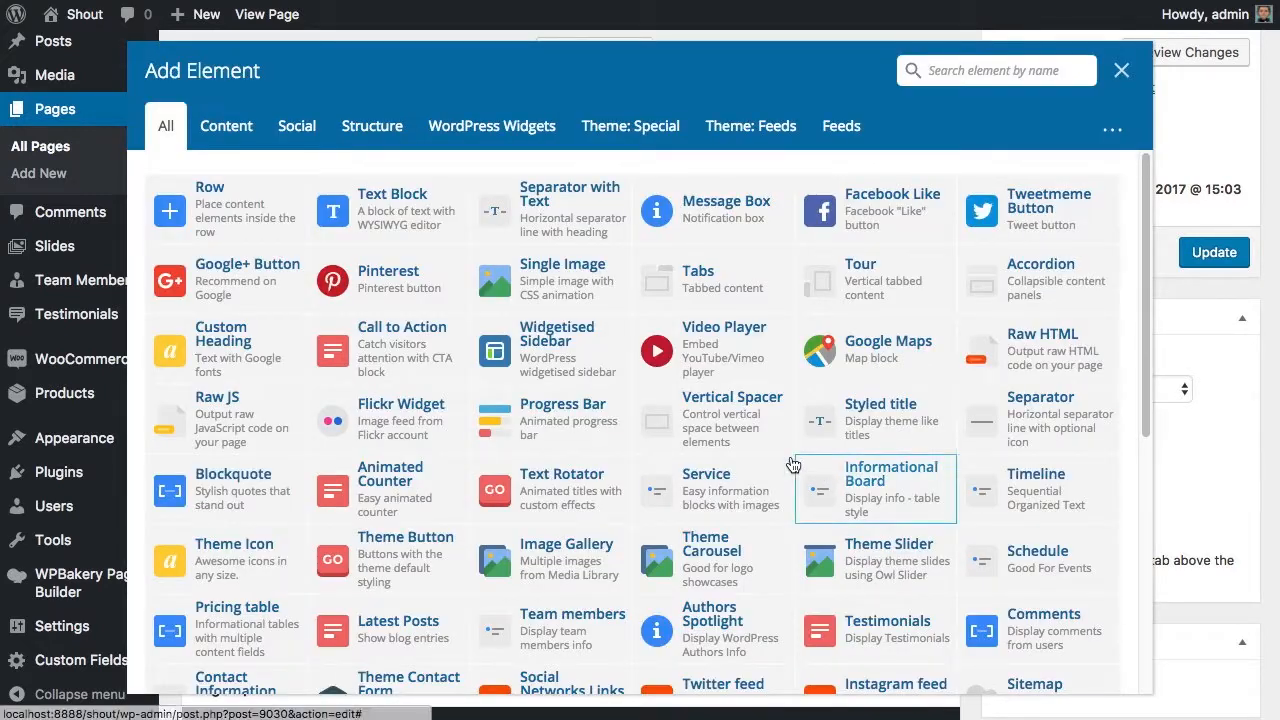
pyautogui.scroll(-3, 706, 456)
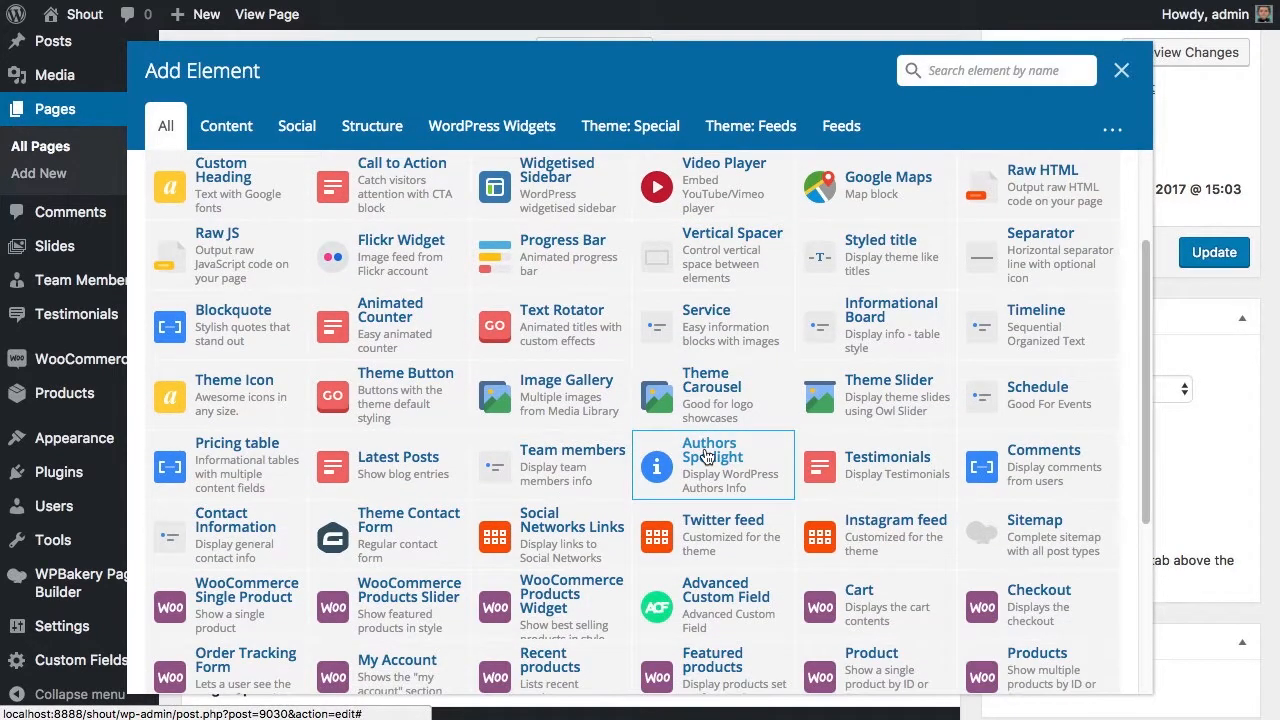
pyautogui.scroll(2, 706, 456)
pyautogui.write('wid')
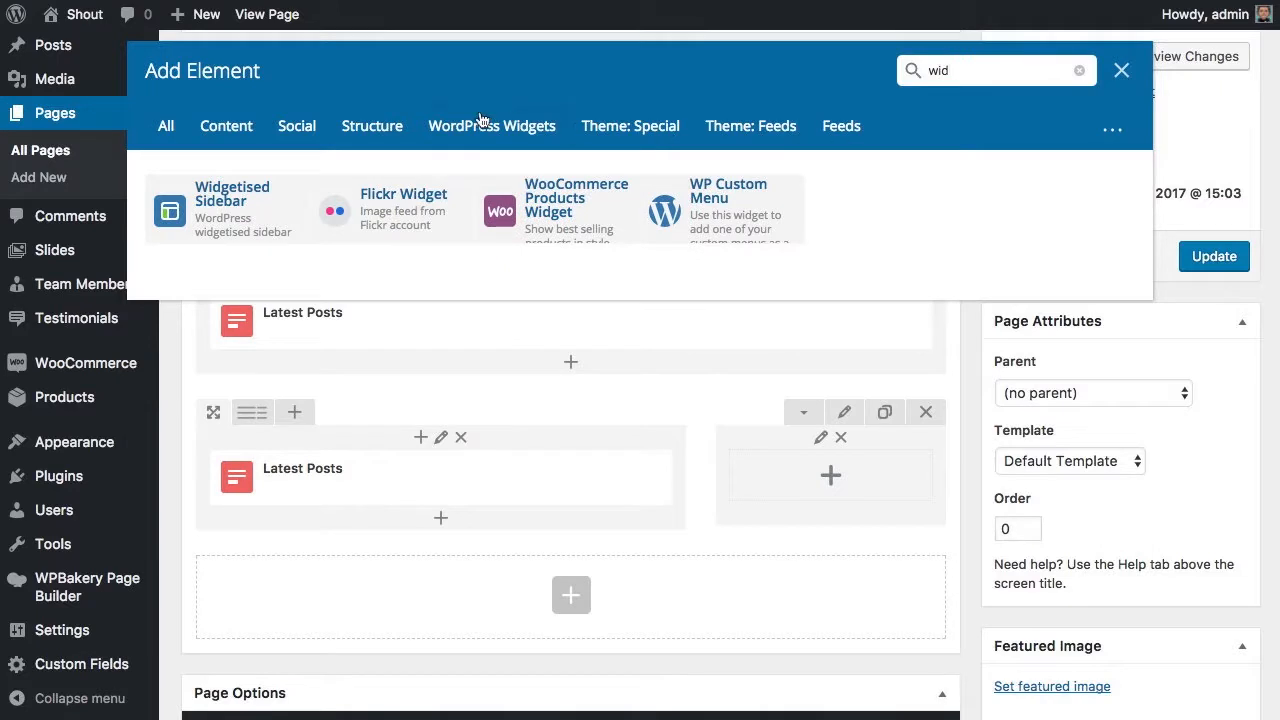
pyautogui.click(225, 205)
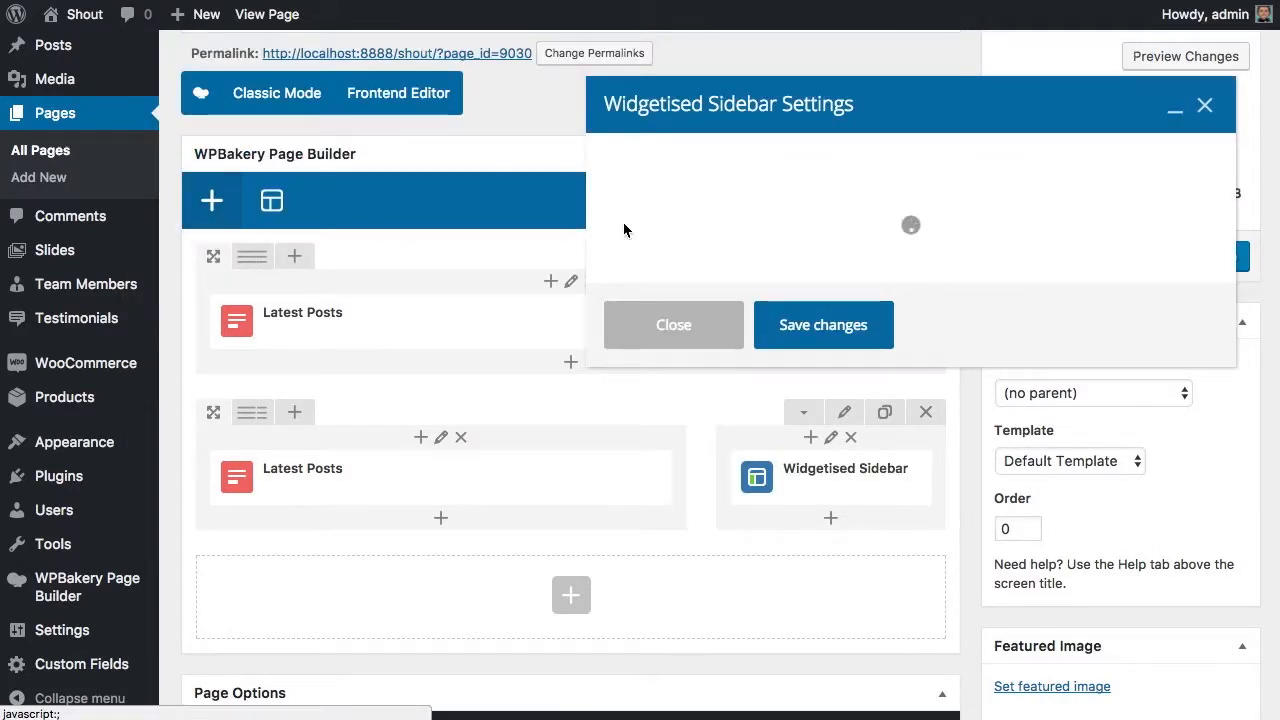
# - Choose Right Sidebar as the widget area to display and save the sidebar element
pyautogui.click(715, 297)
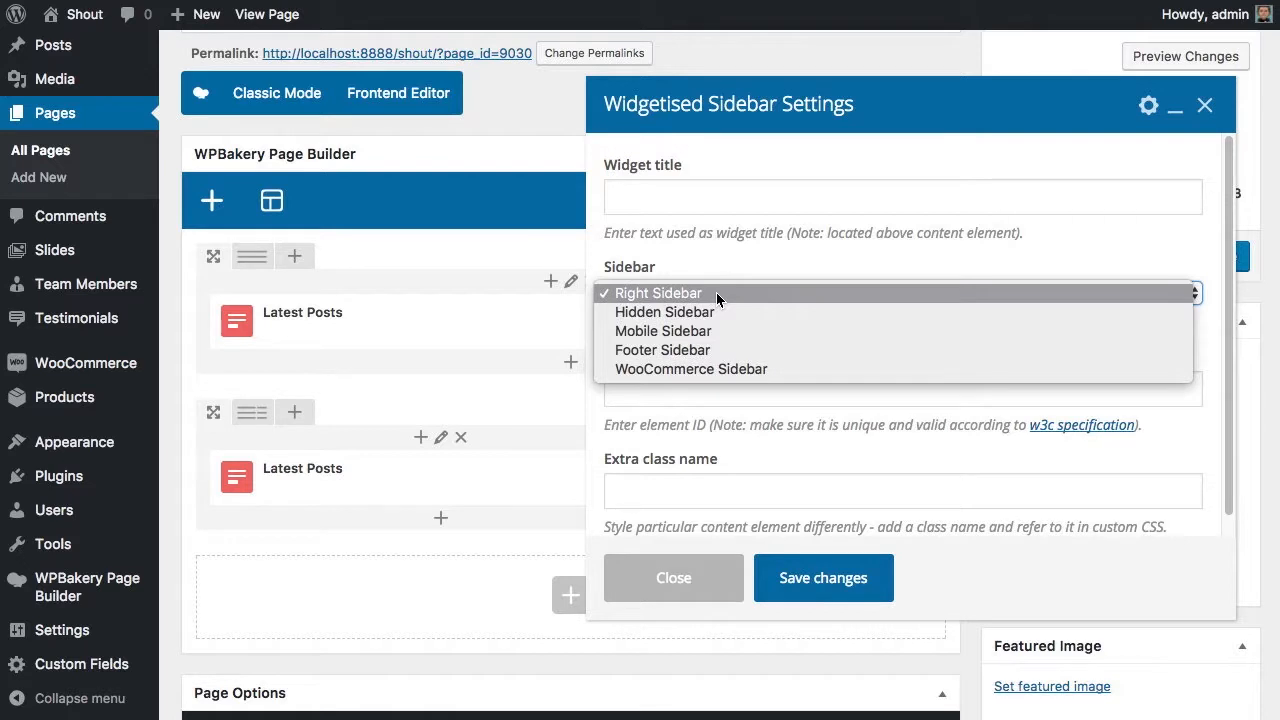
pyautogui.click(785, 291)
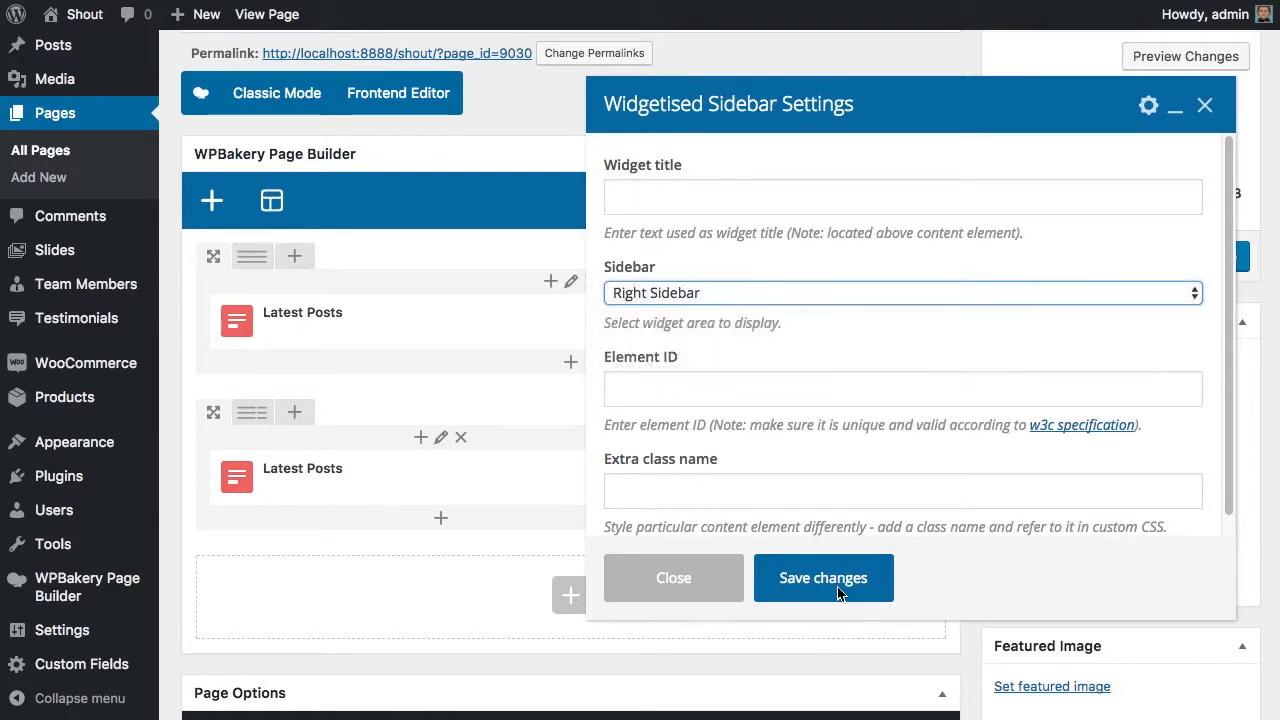
pyautogui.click(823, 578)
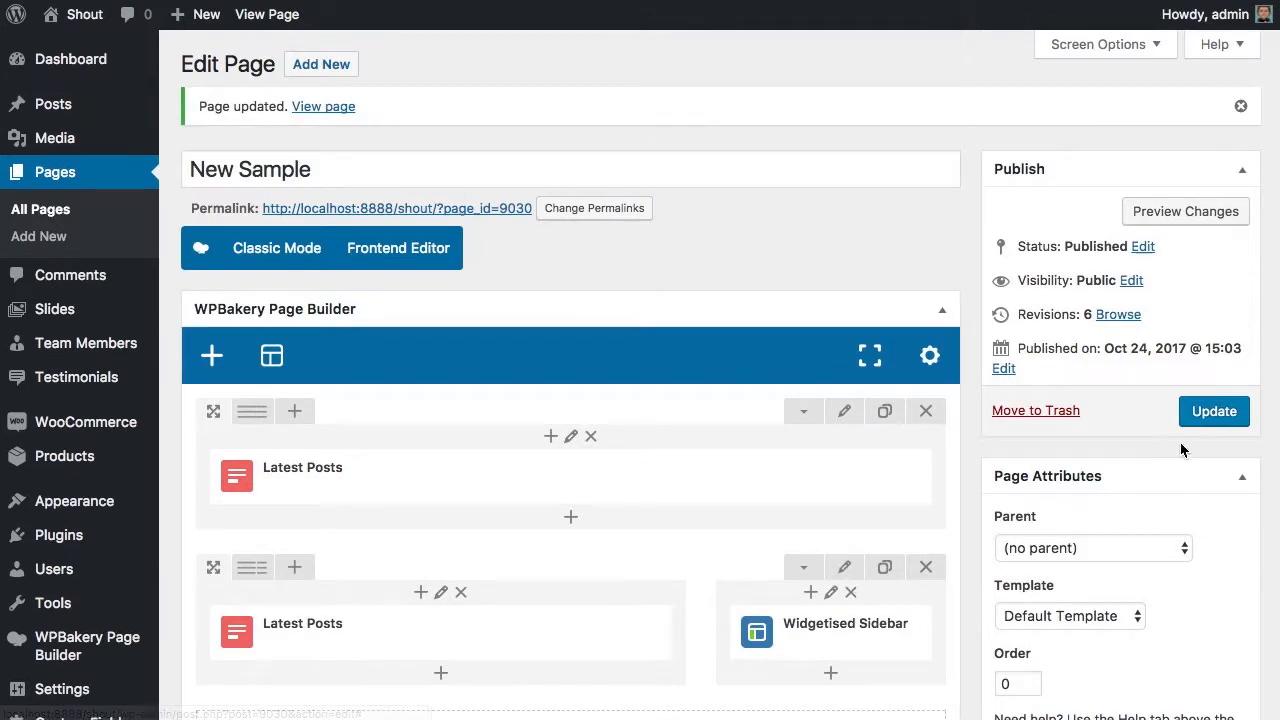
# - Update the page, reload the live view and check the posts grid and the sidebar widgets
pyautogui.click(1211, 412)
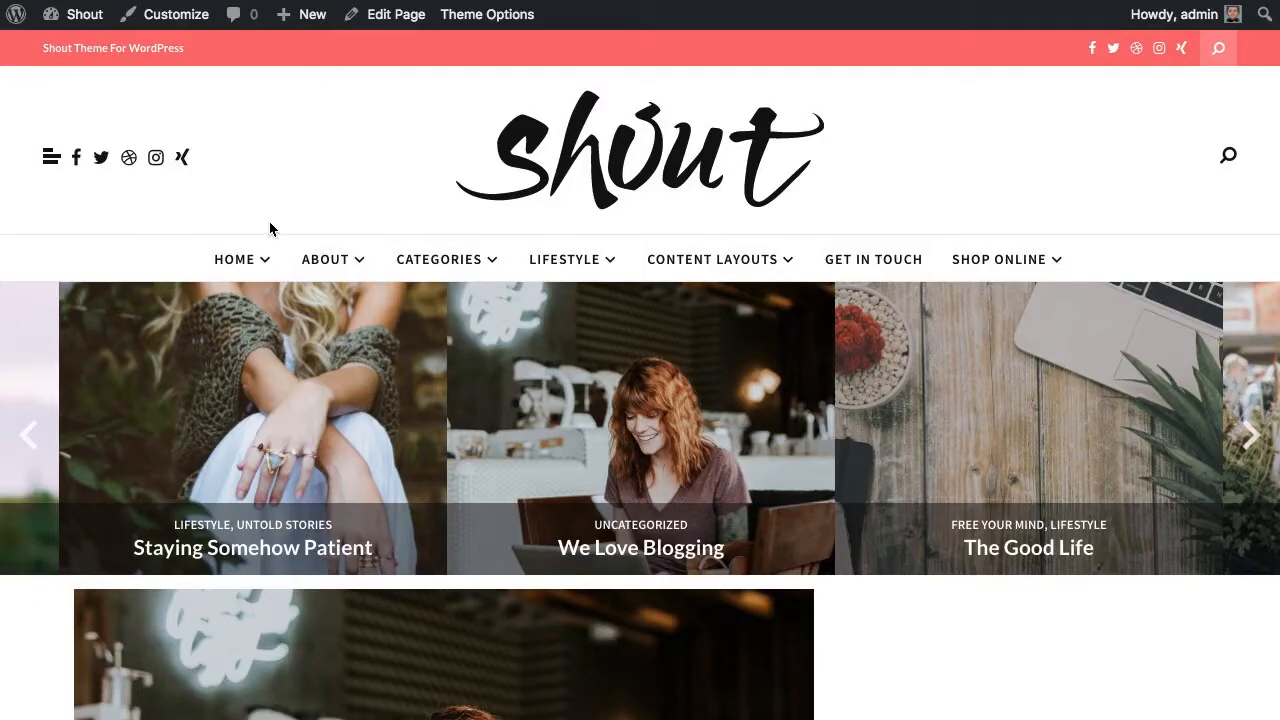
pyautogui.press('super+r')
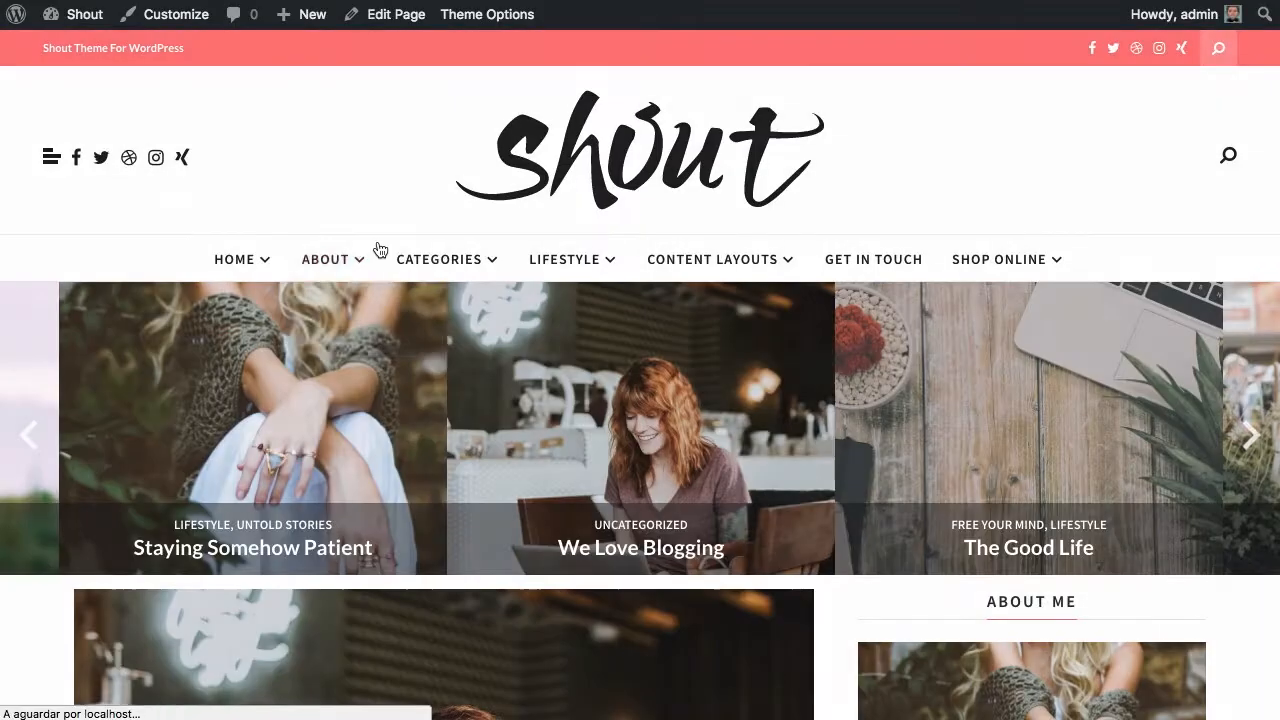
pyautogui.scroll(-1, 377, 250)
pyautogui.scroll(-10, 403, 477)
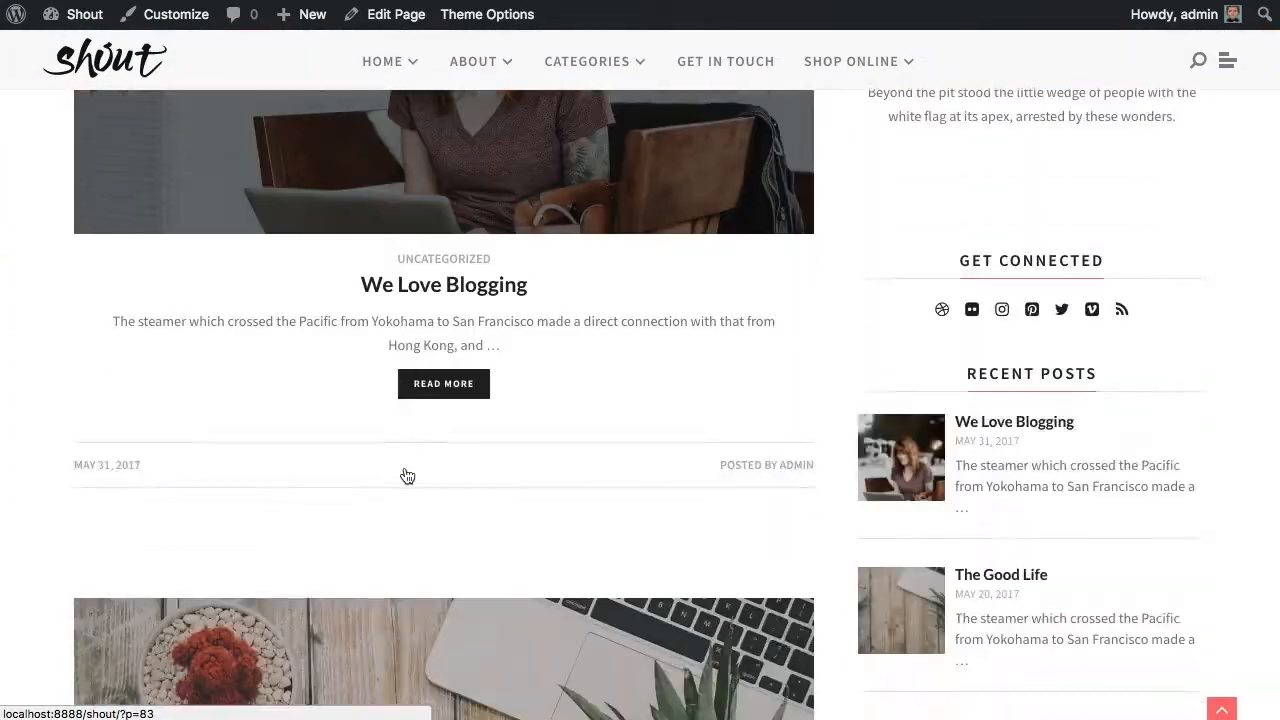
pyautogui.scroll(-5, 403, 474)
pyautogui.scroll(20, 889, 400)
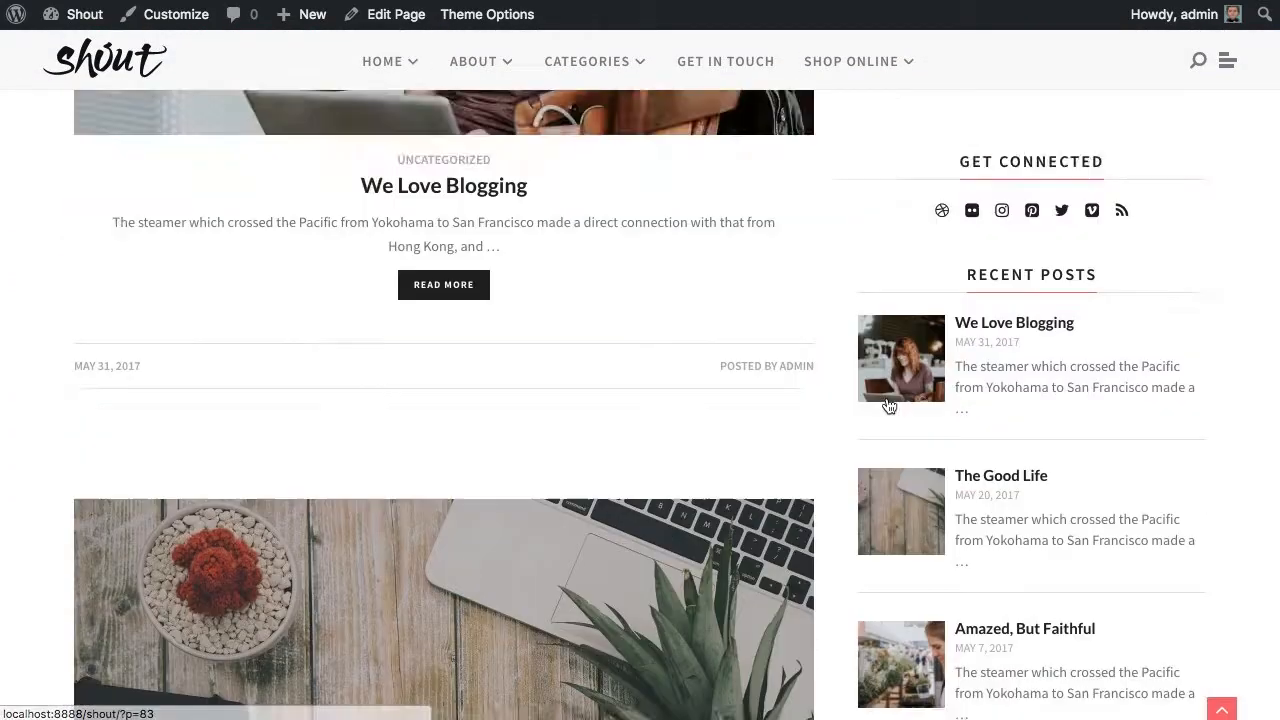
pyautogui.scroll(-10, 917, 389)
pyautogui.scroll(8, 914, 386)
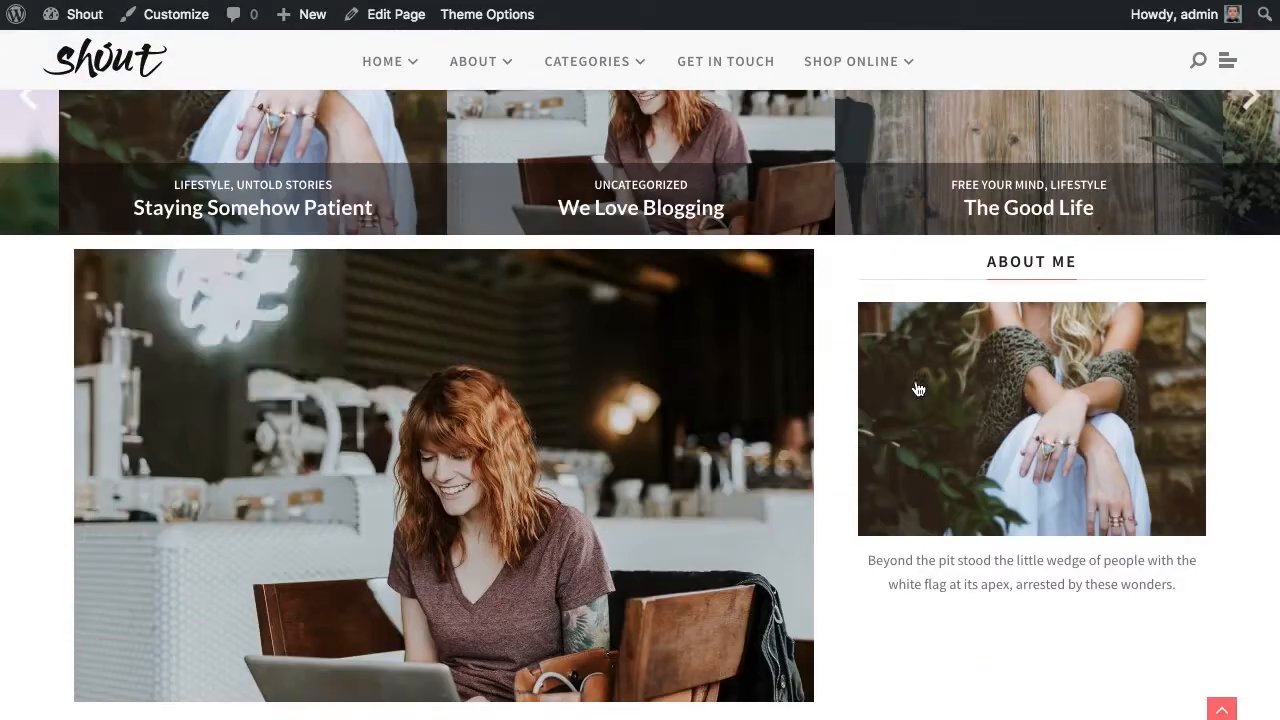
pyautogui.scroll(2, 558, 305)
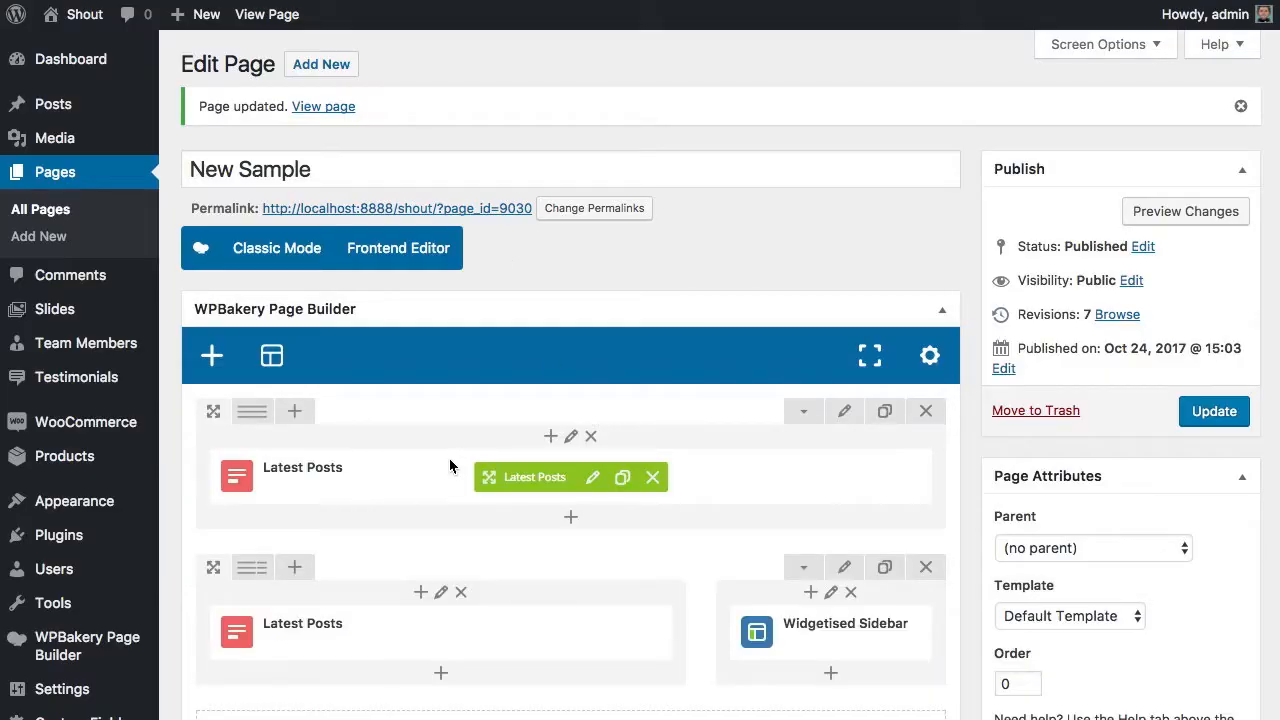
# - Set the slider row's bottom margin to 36px and save the row settings
pyautogui.click(844, 412)
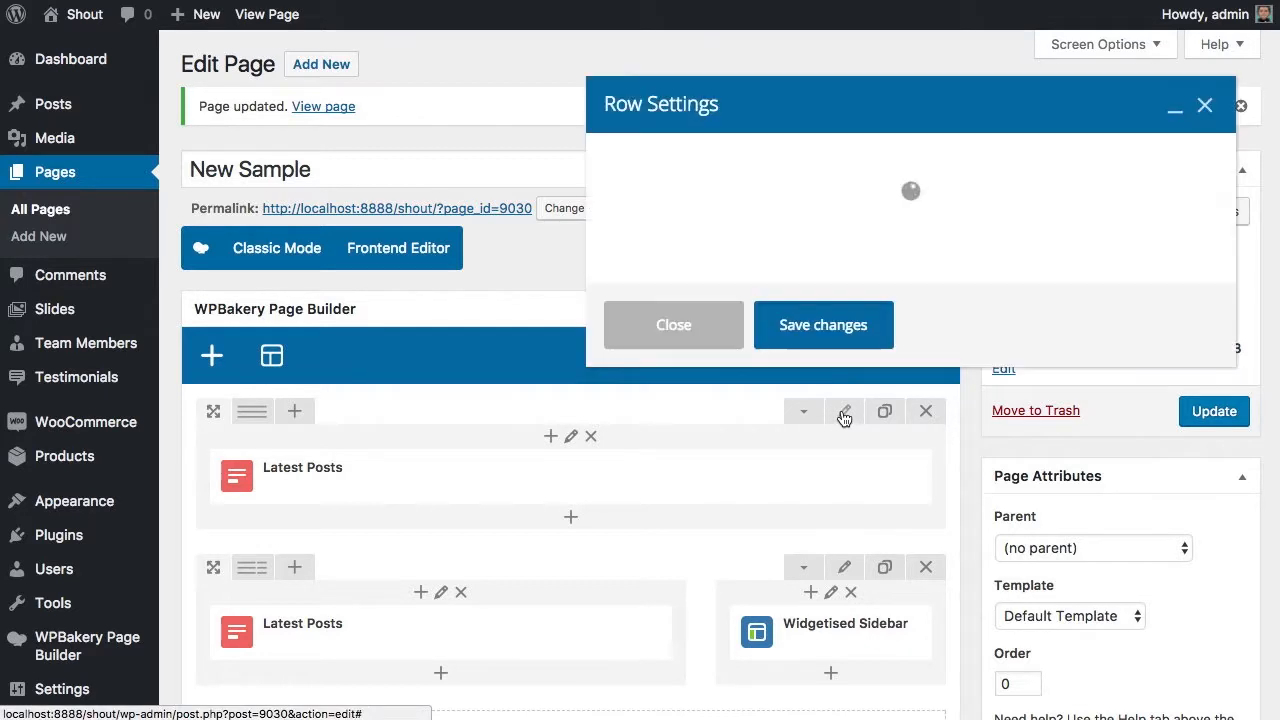
pyautogui.scroll(-4, 665, 392)
pyautogui.scroll(-5, 665, 392)
pyautogui.moveTo(622, 391); pyautogui.dragTo(597, 396)
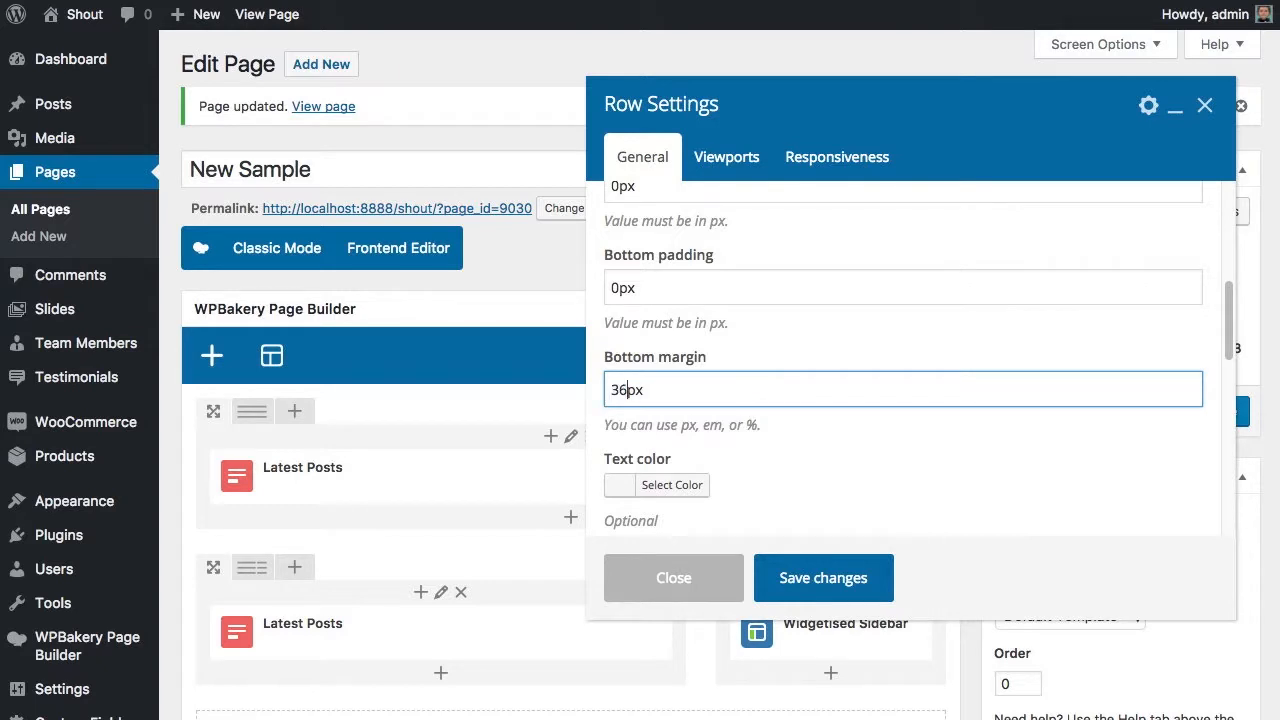
pyautogui.write('36')
pyautogui.click(846, 570)
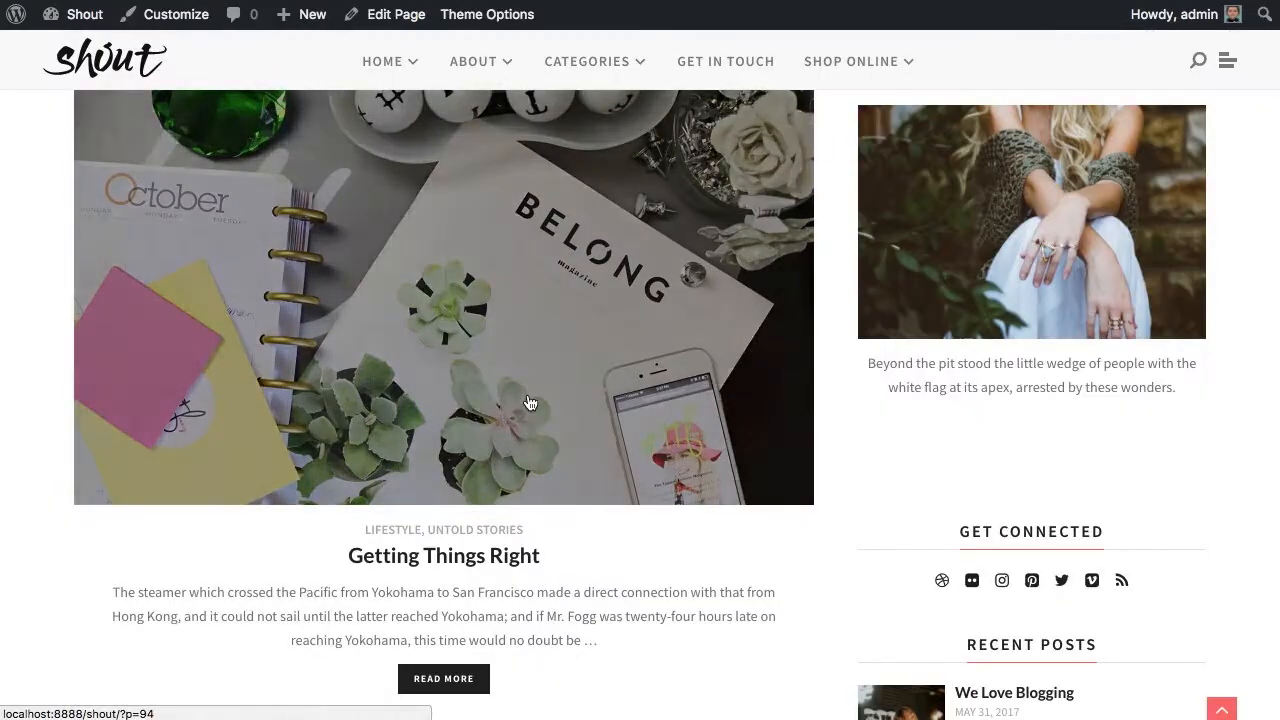
# - Add a new row below the posts grid and sidebar and split it into three equal columns
pyautogui.scroll(-15, 529, 400)
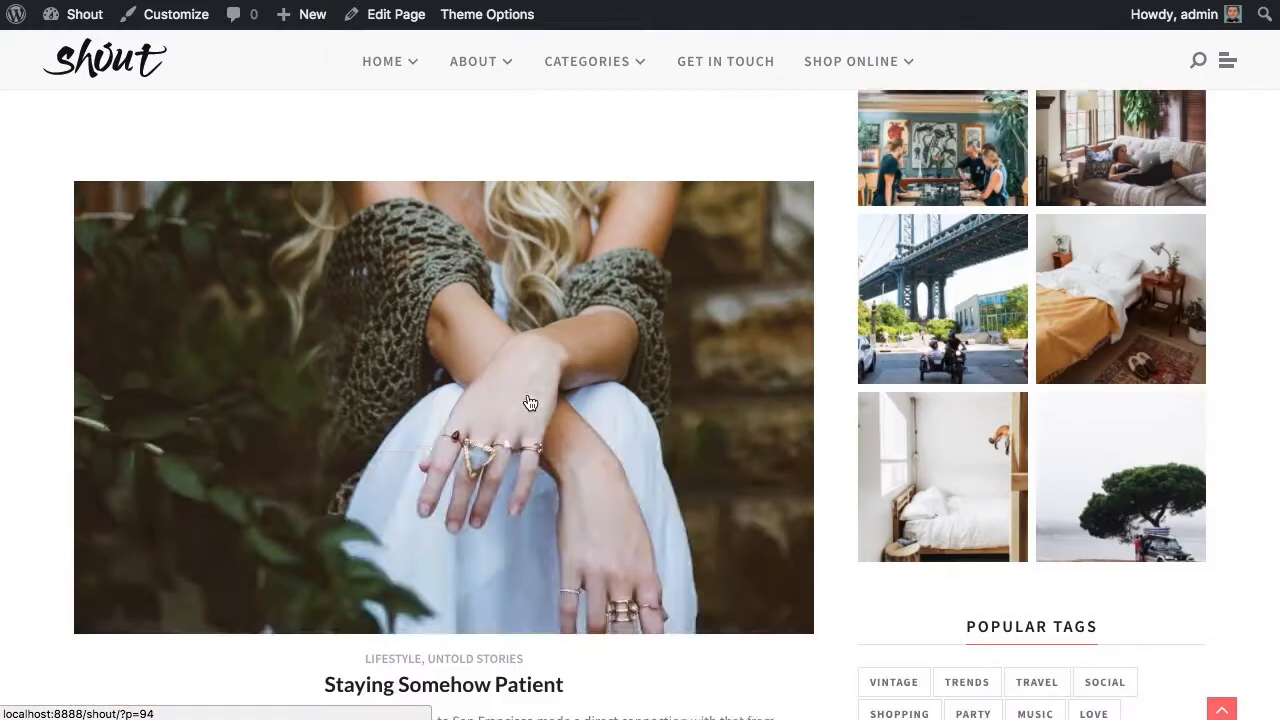
pyautogui.scroll(-5, 529, 400)
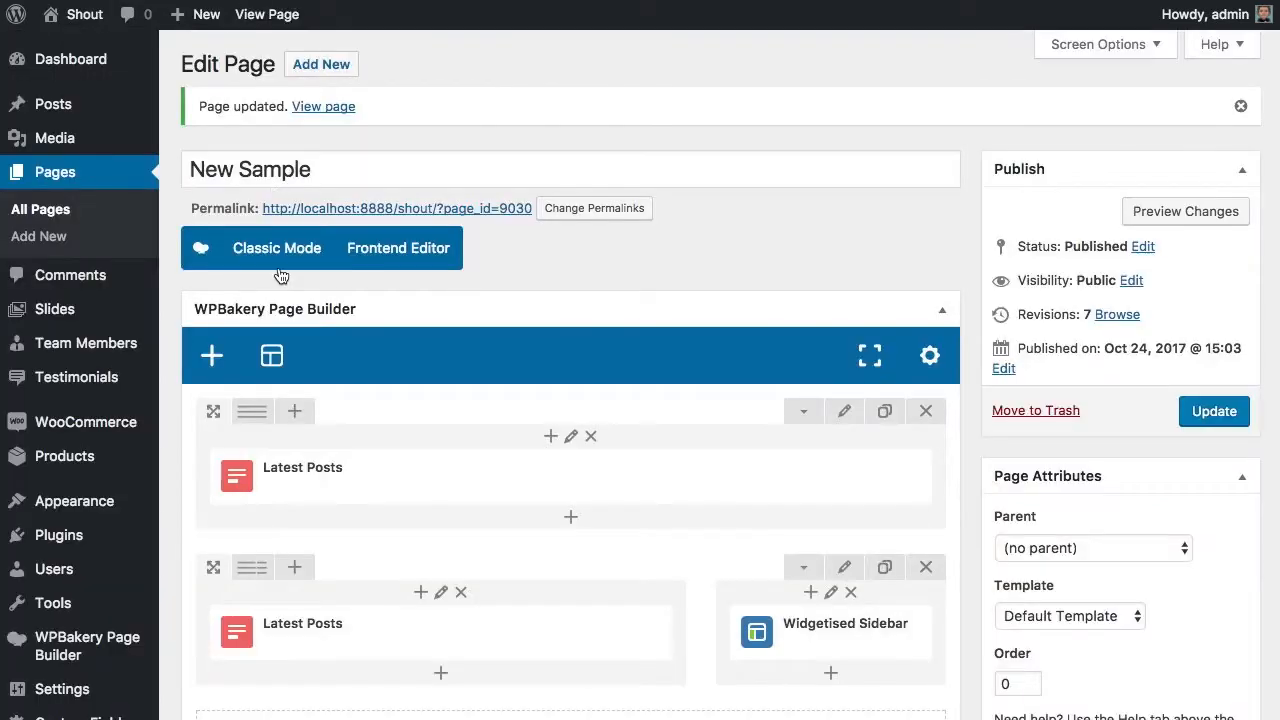
pyautogui.scroll(-5, 281, 290)
pyautogui.scroll(2, 281, 291)
pyautogui.scroll(1, 282, 293)
pyautogui.click(571, 432)
pyautogui.click(220, 207)
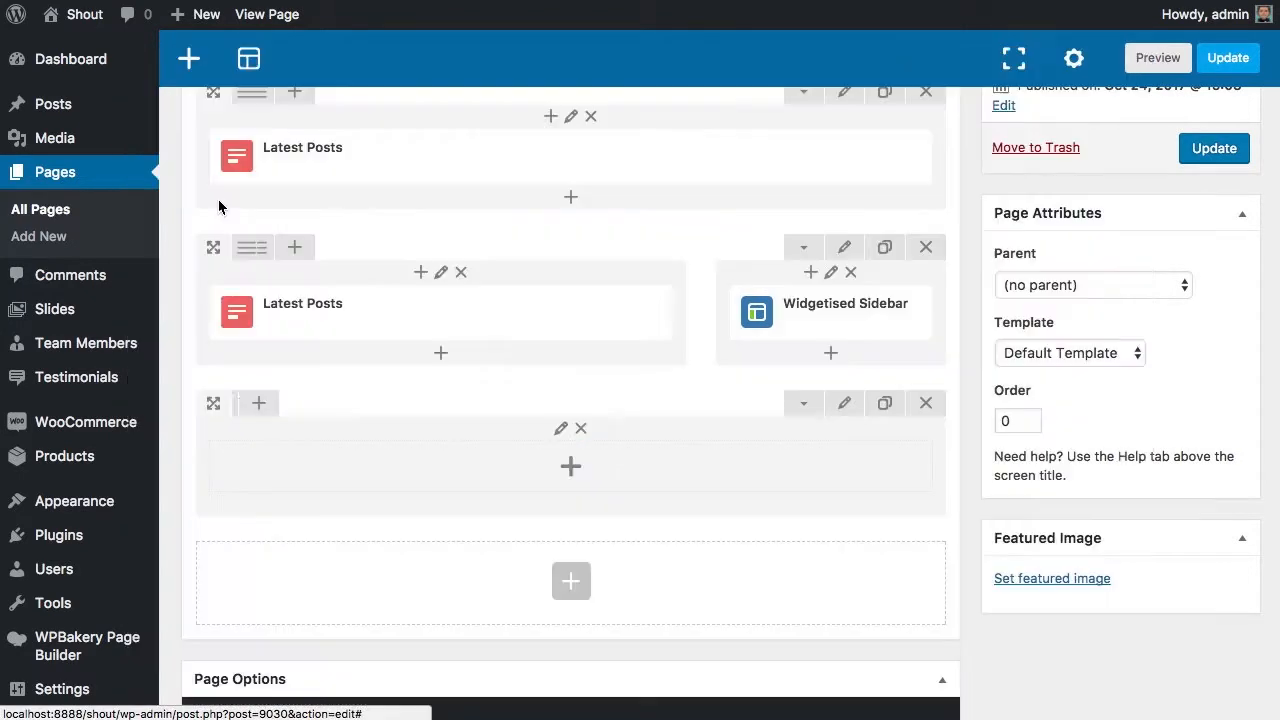
pyautogui.moveTo(250, 408)
pyautogui.click(363, 410)
# - Add a Single Image element to the new row's first column and set its image size to full
pyautogui.click(311, 466)
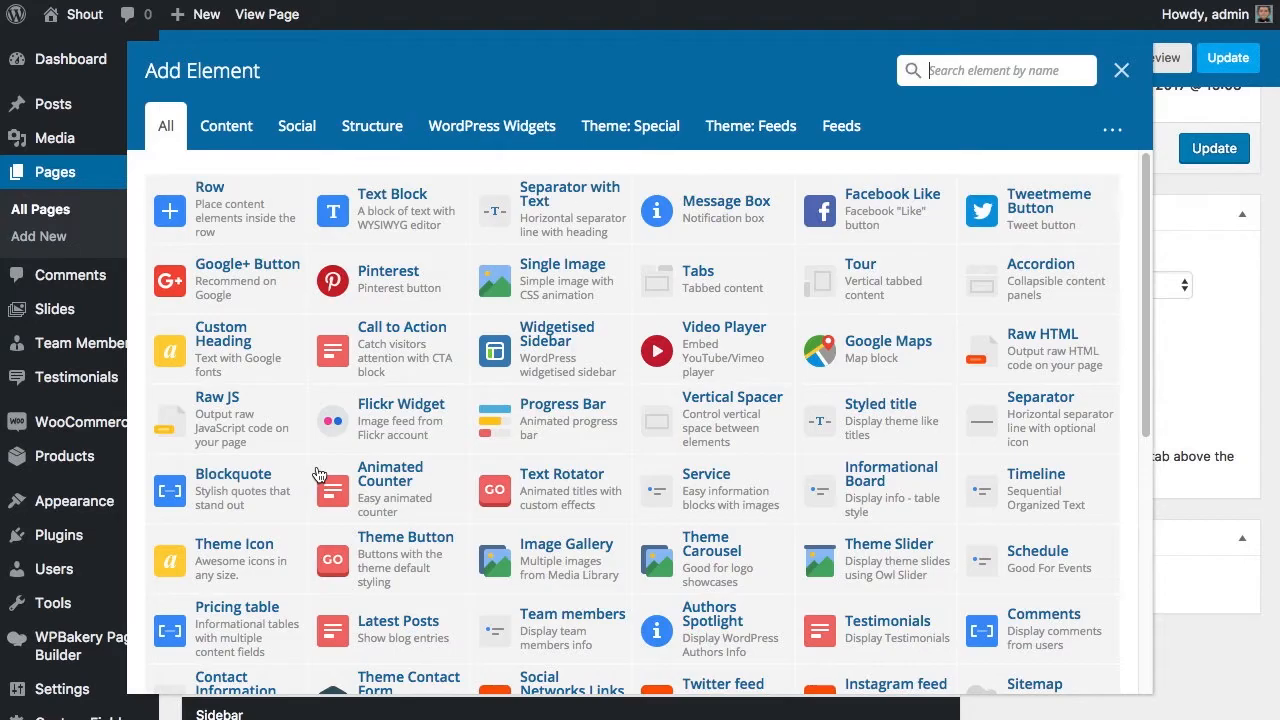
pyautogui.click(550, 291)
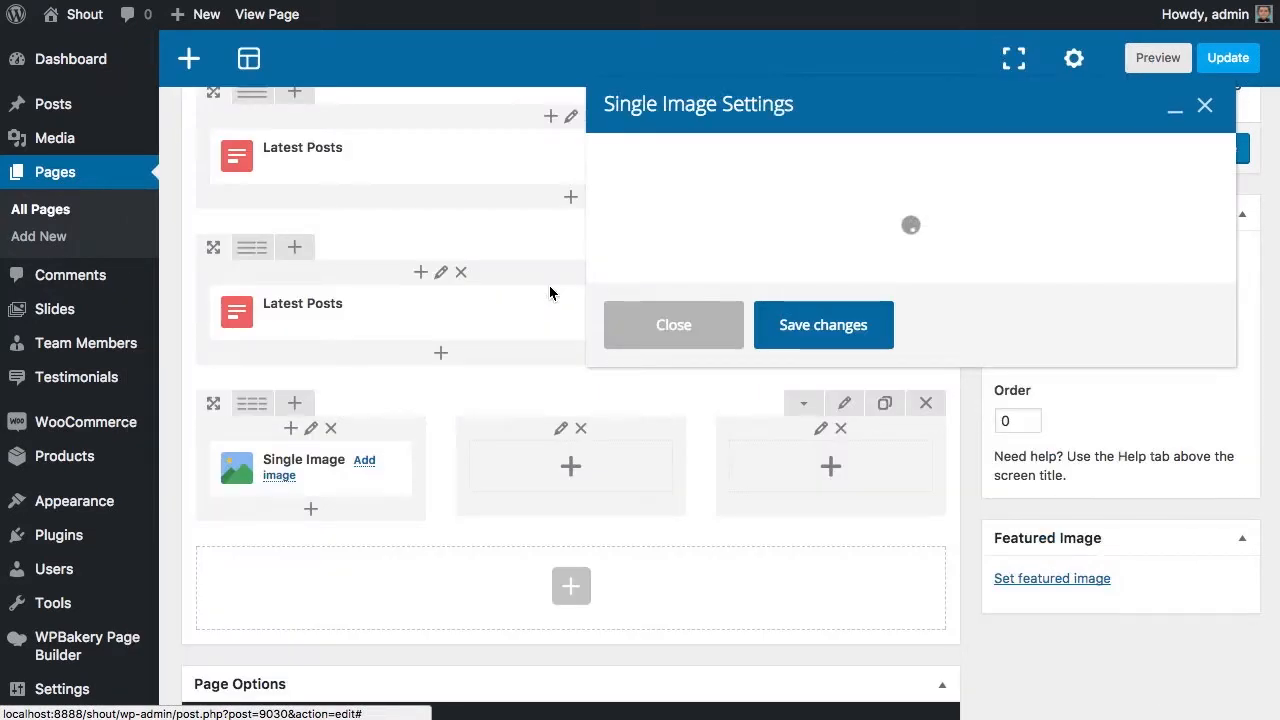
pyautogui.scroll(-1, 737, 320)
pyautogui.doubleClick(695, 455)
pyautogui.write('fu')
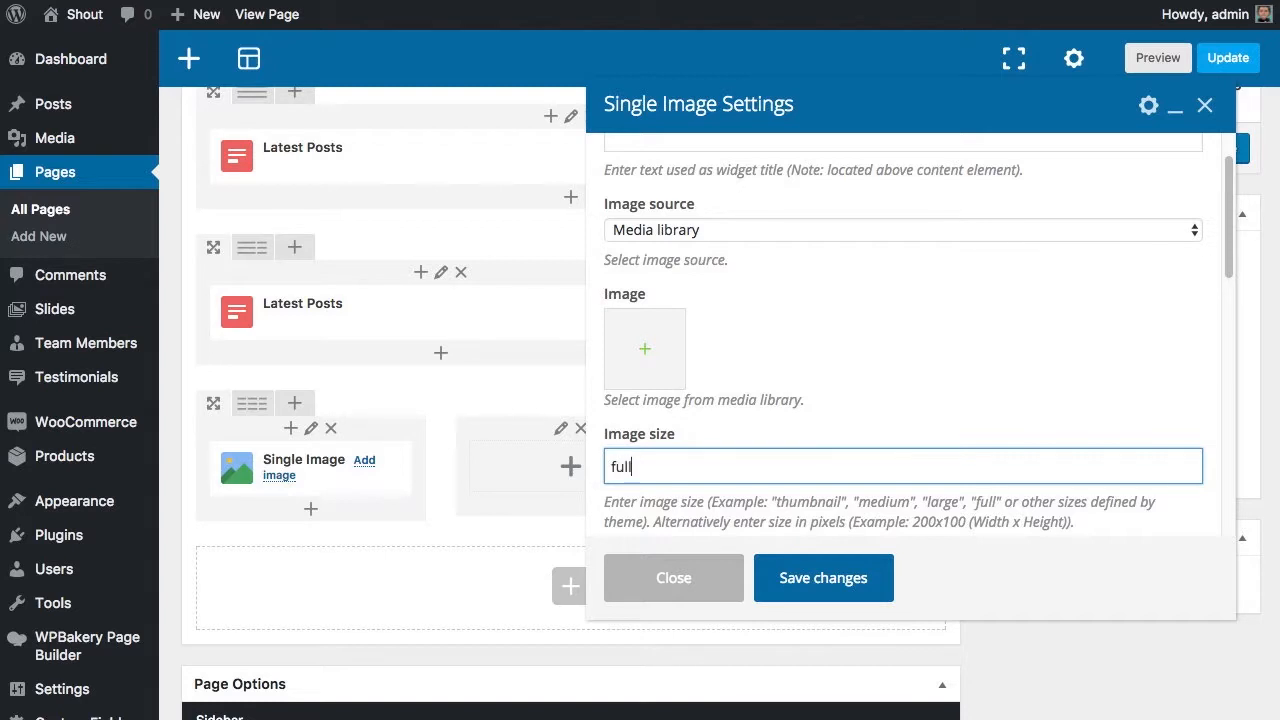
pyautogui.write('ll')
# - Select shout_rp-2-1.jpg from the media library, give it the caption ABOUT ME and set it as the element's image
pyautogui.click(616, 350)
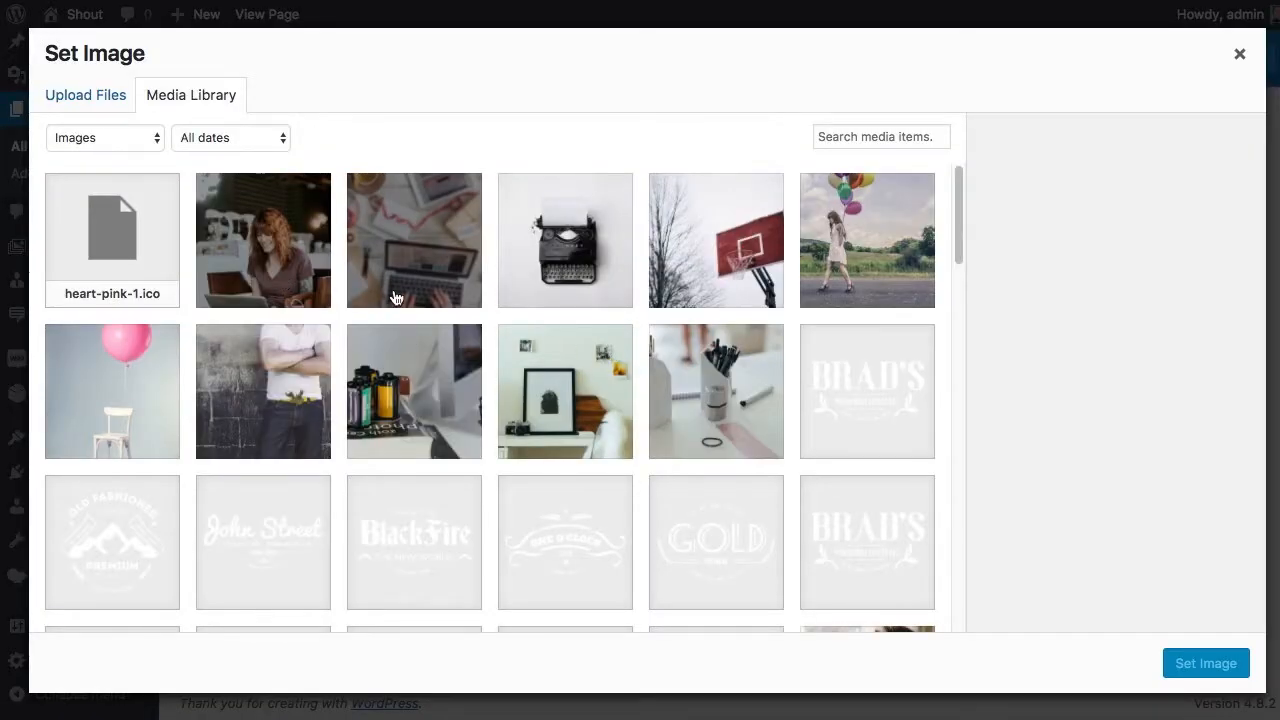
pyautogui.click(418, 265)
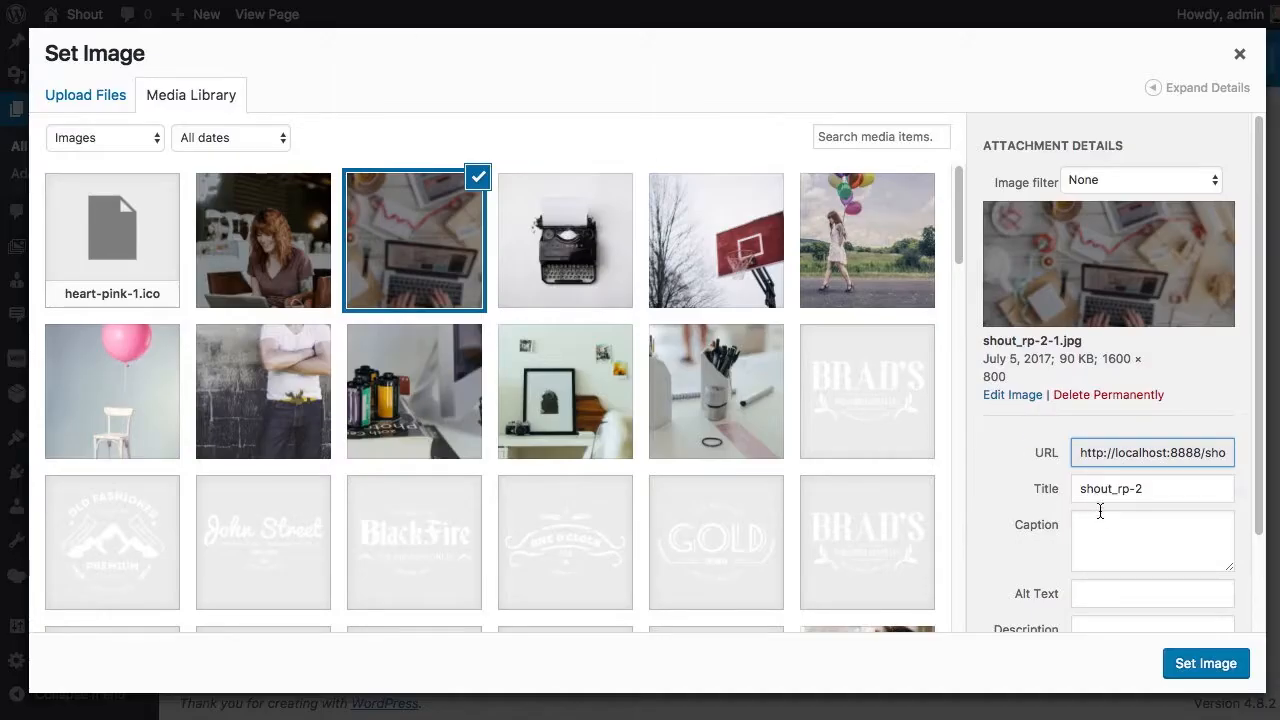
pyautogui.click(1104, 517)
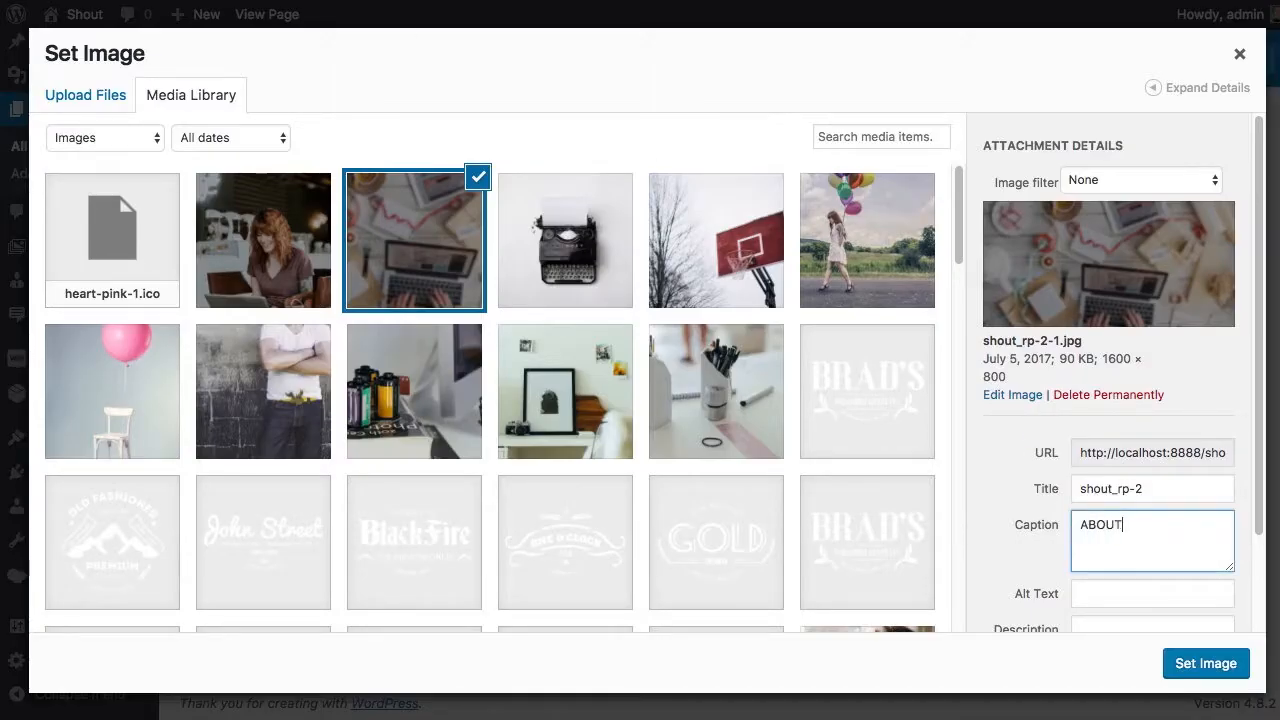
pyautogui.scroll(-1, 1106, 510)
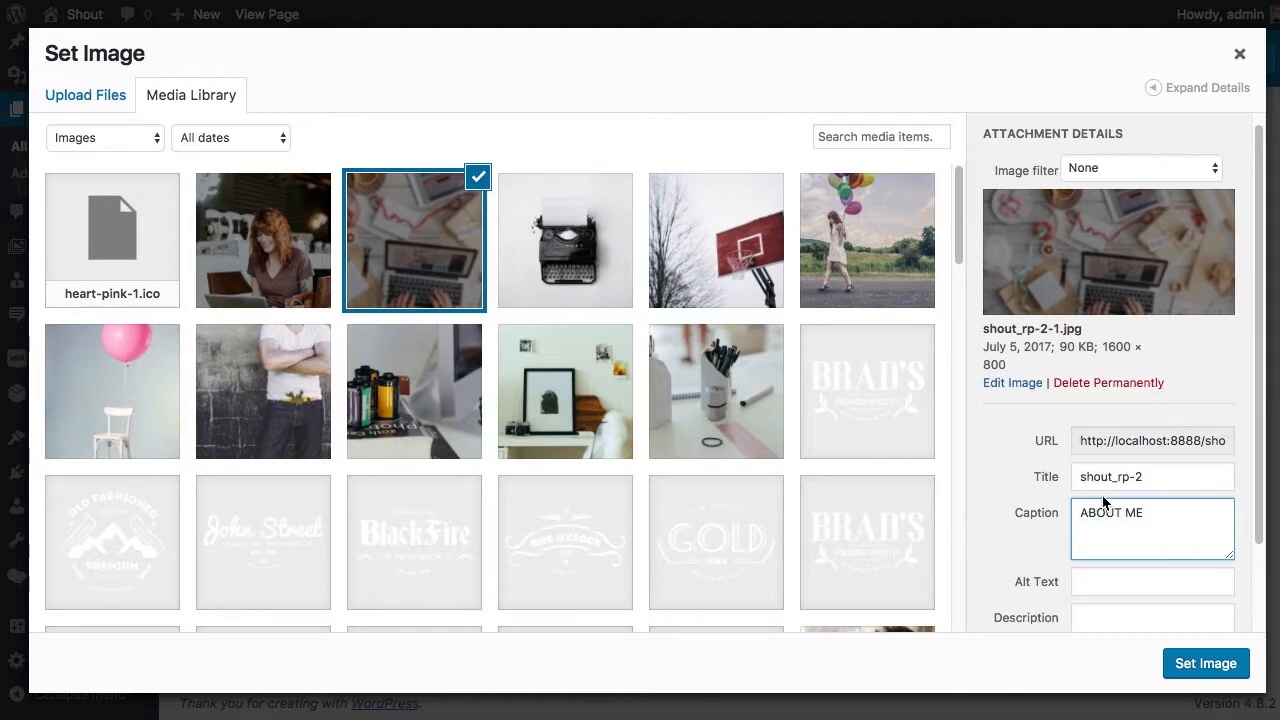
pyautogui.click(1155, 593)
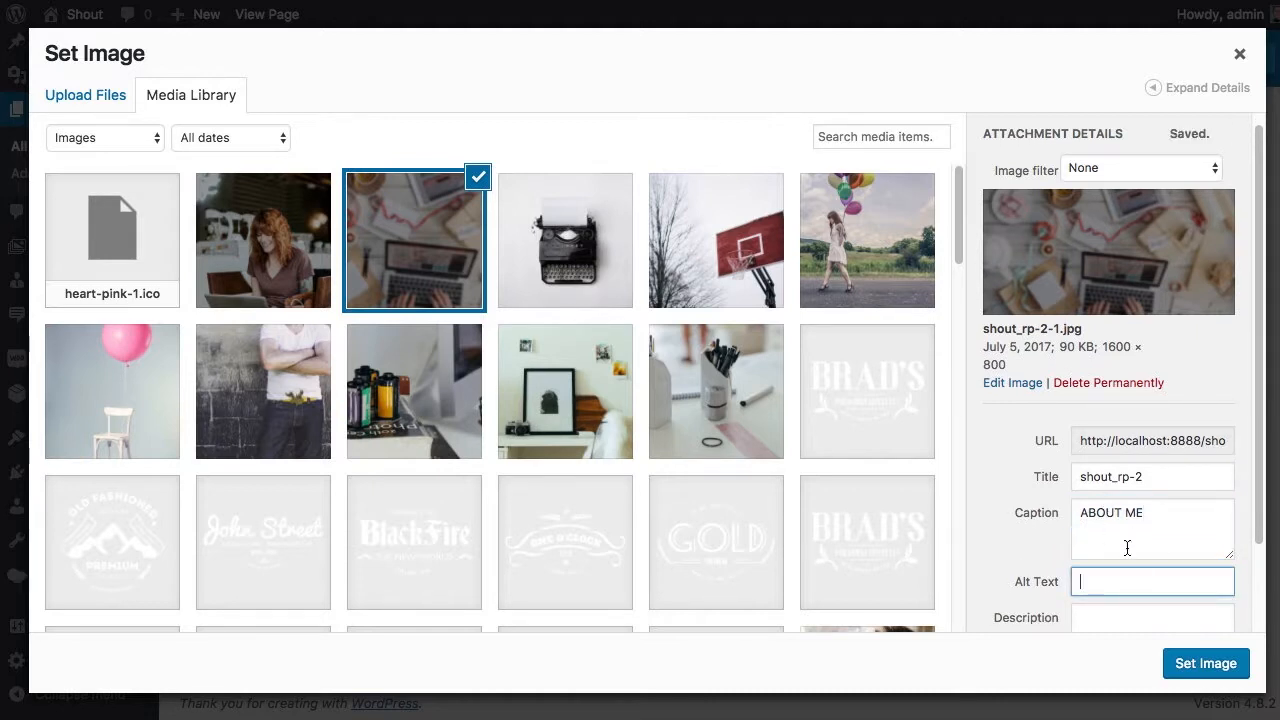
pyautogui.click(1213, 665)
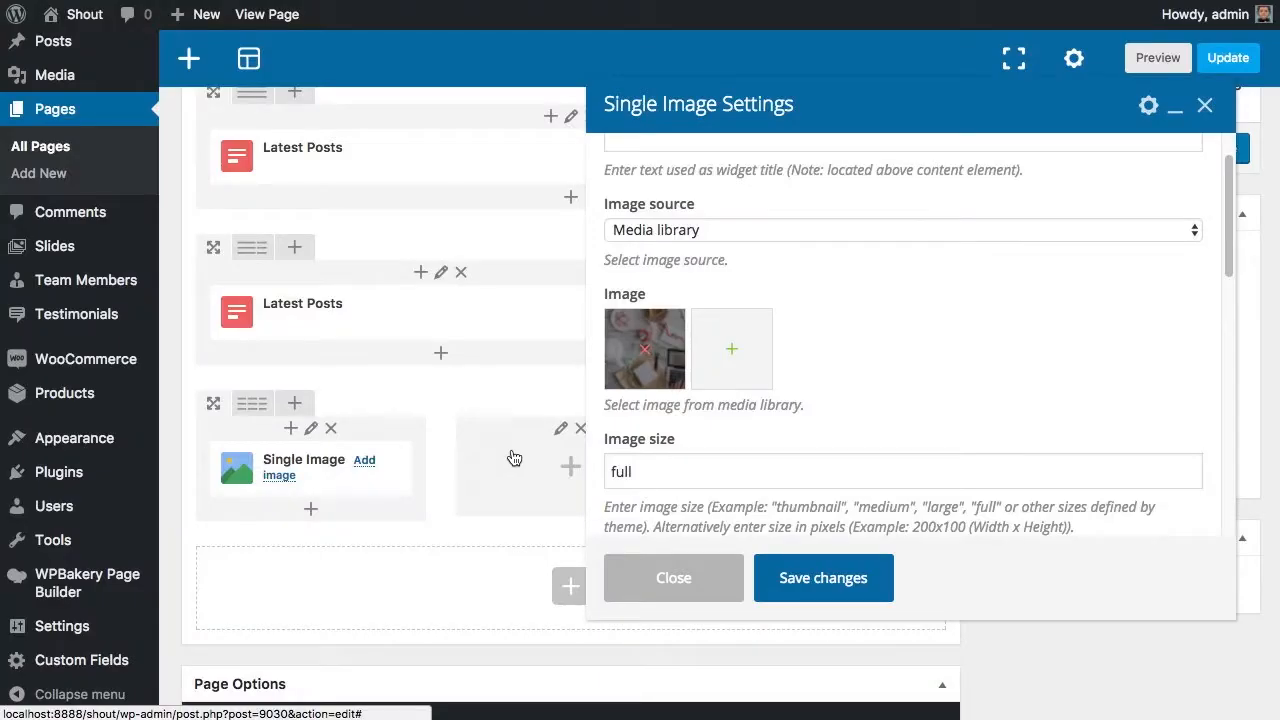
# - Make the image open a custom link to the Google web address when clicked, save the element and update the page
pyautogui.scroll(-2, 677, 406)
pyautogui.scroll(-8, 677, 406)
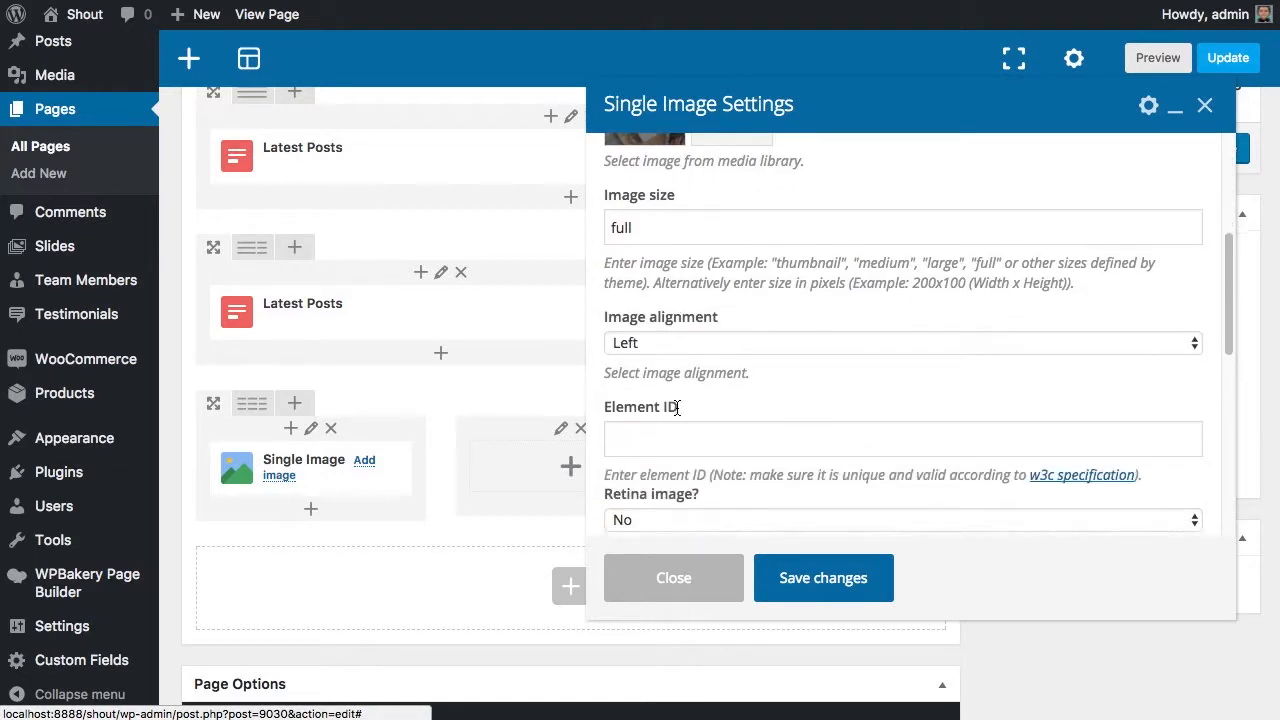
pyautogui.scroll(-1, 677, 406)
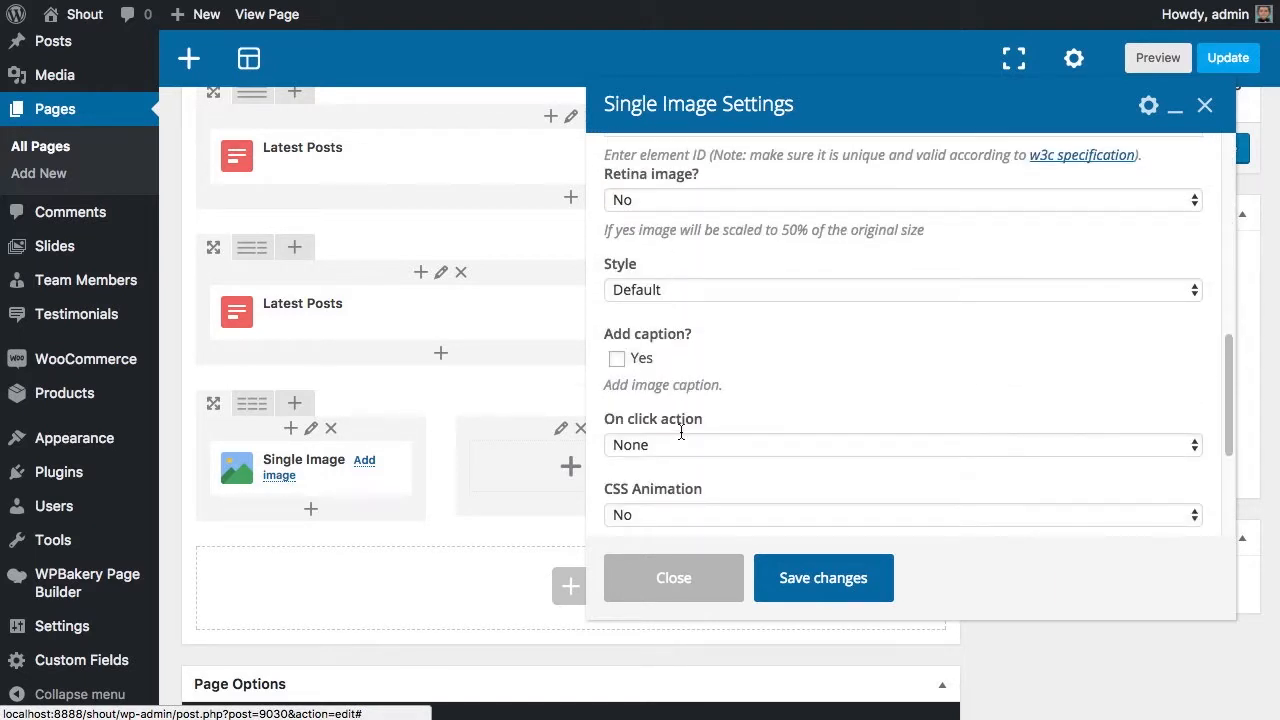
pyautogui.click(681, 440)
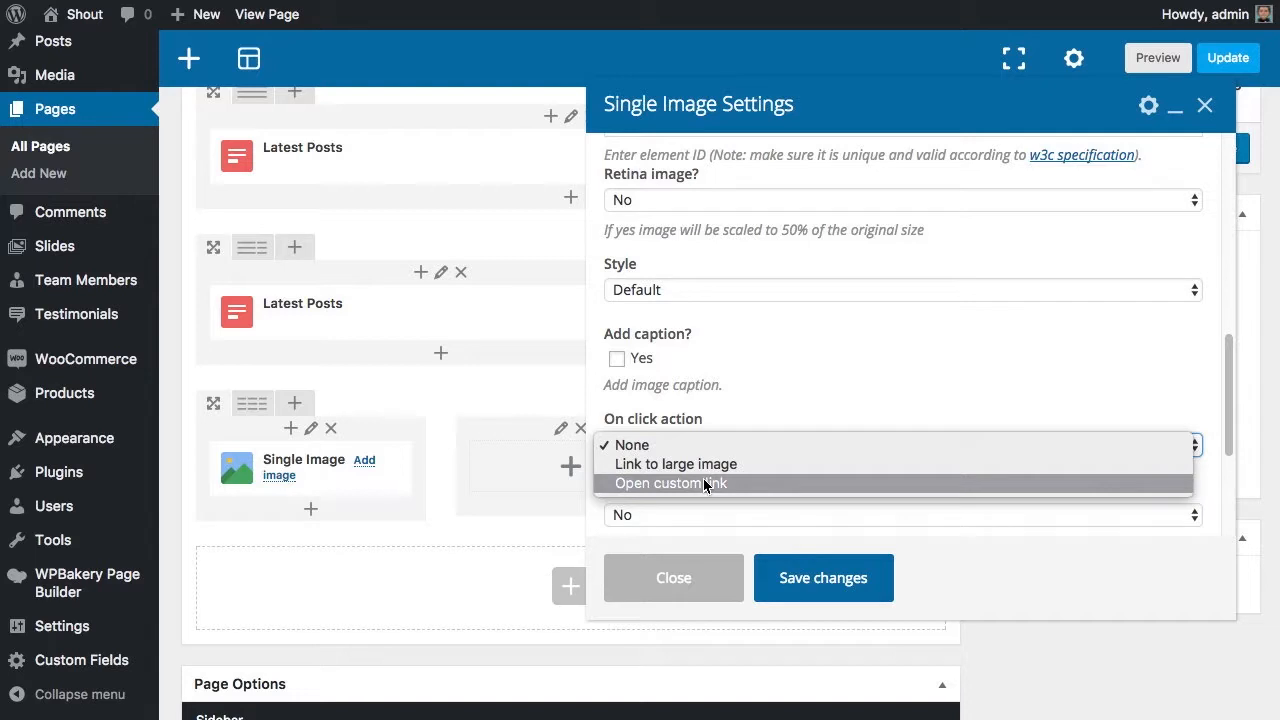
pyautogui.click(705, 485)
pyautogui.scroll(-1, 703, 480)
pyautogui.click(700, 470)
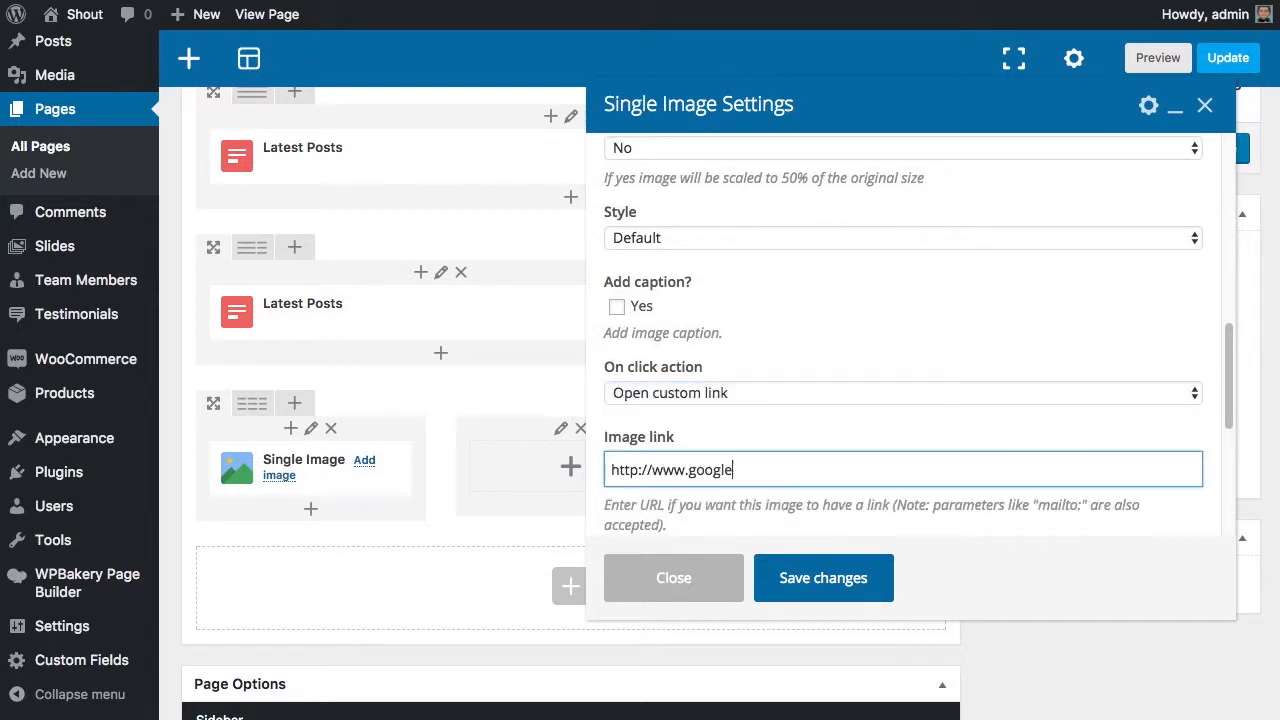
pyautogui.click(822, 577)
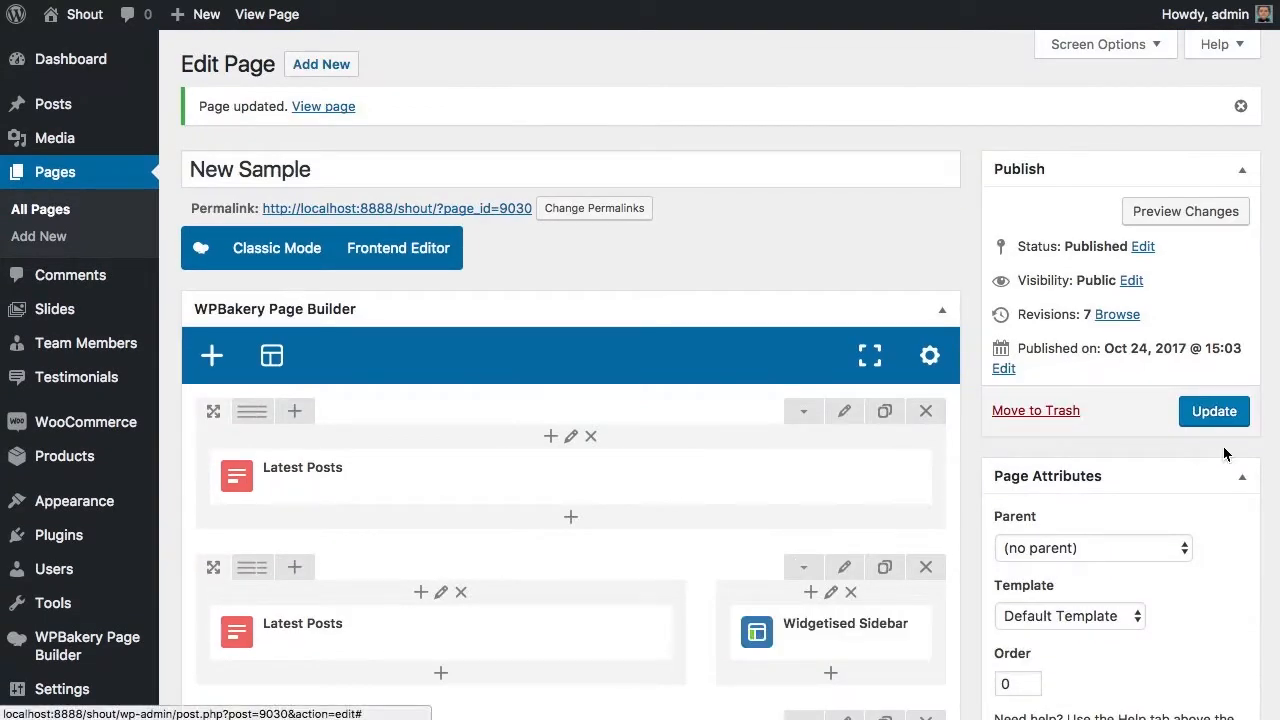
pyautogui.click(1222, 418)
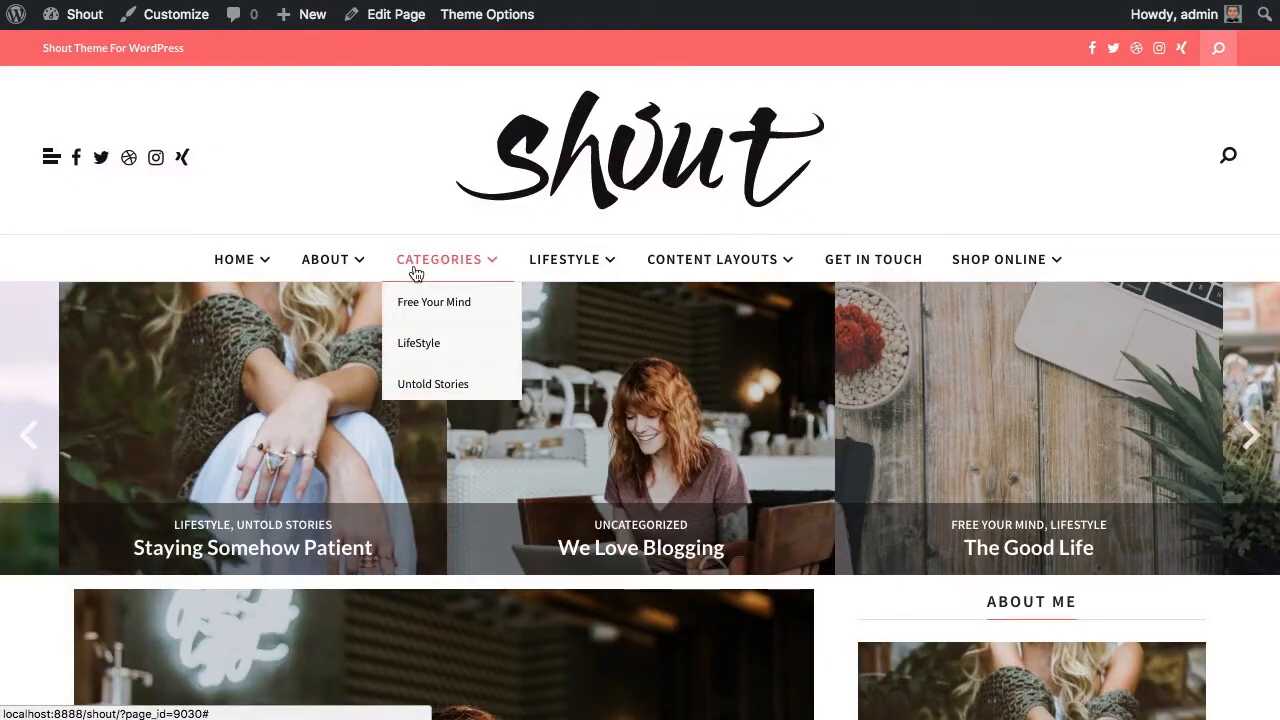
# - Reload the live page and check the linked image below the posts grid
pyautogui.click(416, 272)
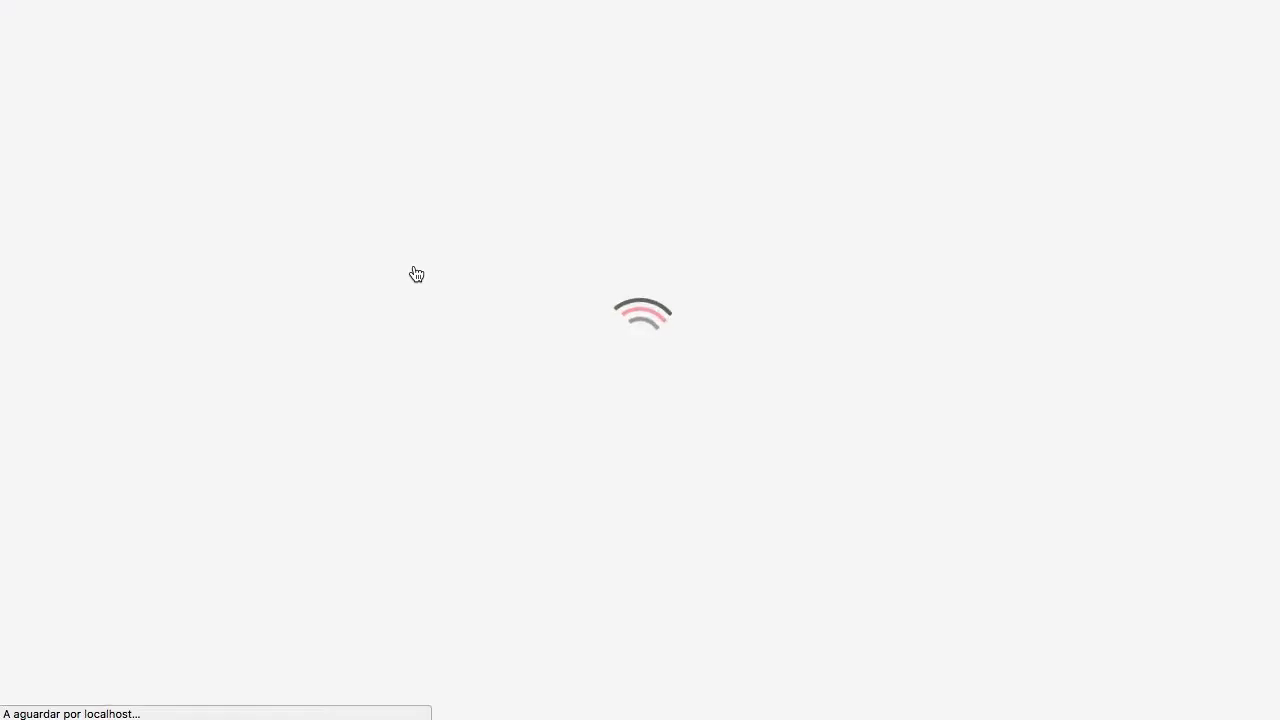
pyautogui.scroll(-5, 728, 330)
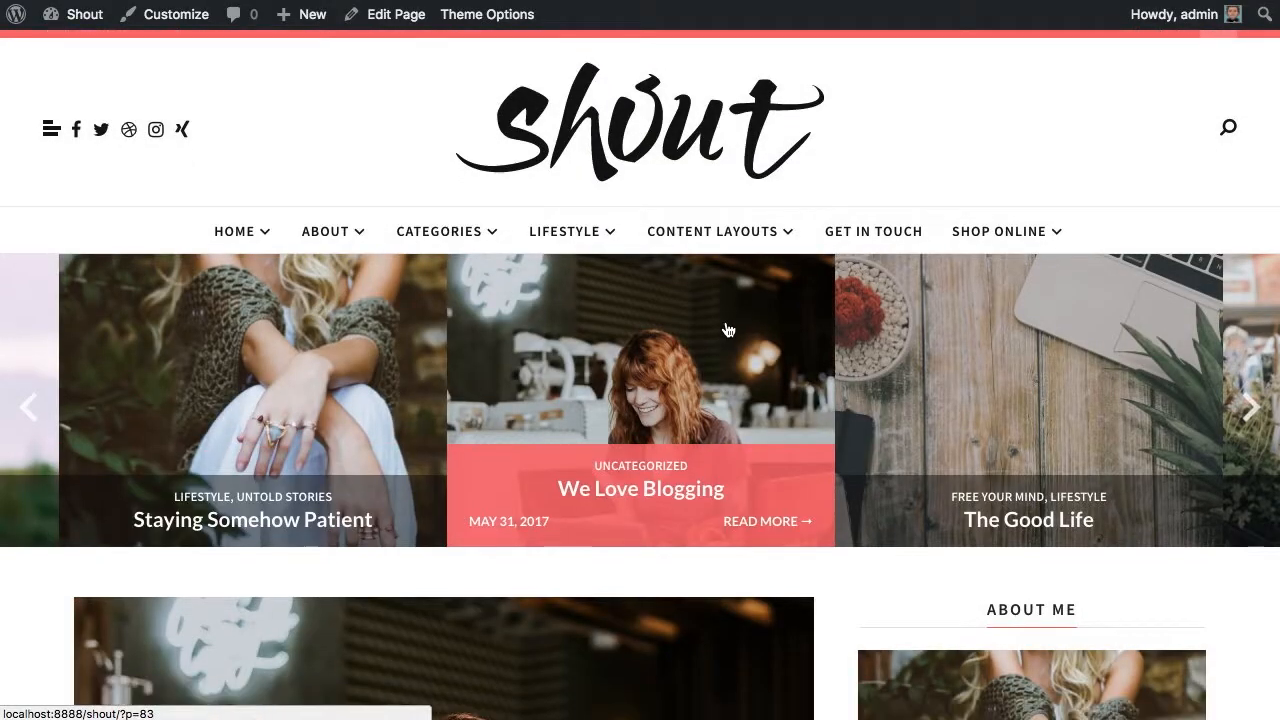
pyautogui.scroll(-10, 486, 390)
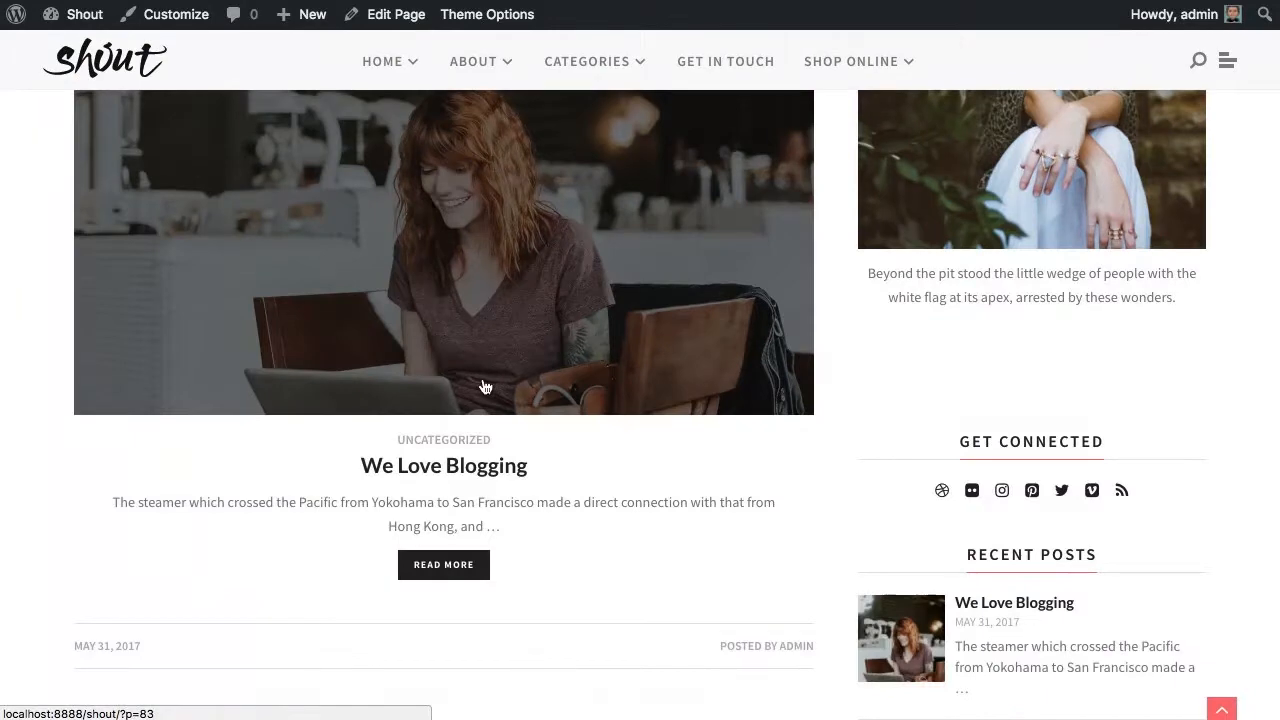
pyautogui.scroll(-12, 484, 386)
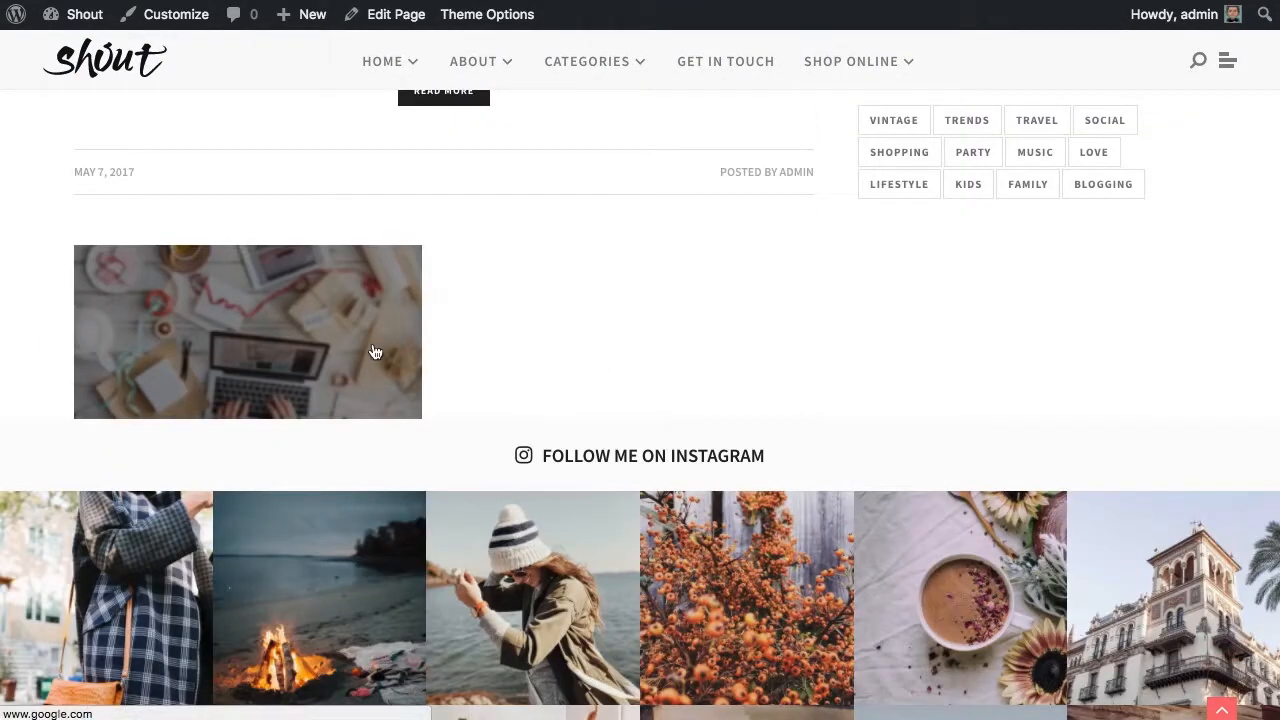
pyautogui.scroll(2, 350, 364)
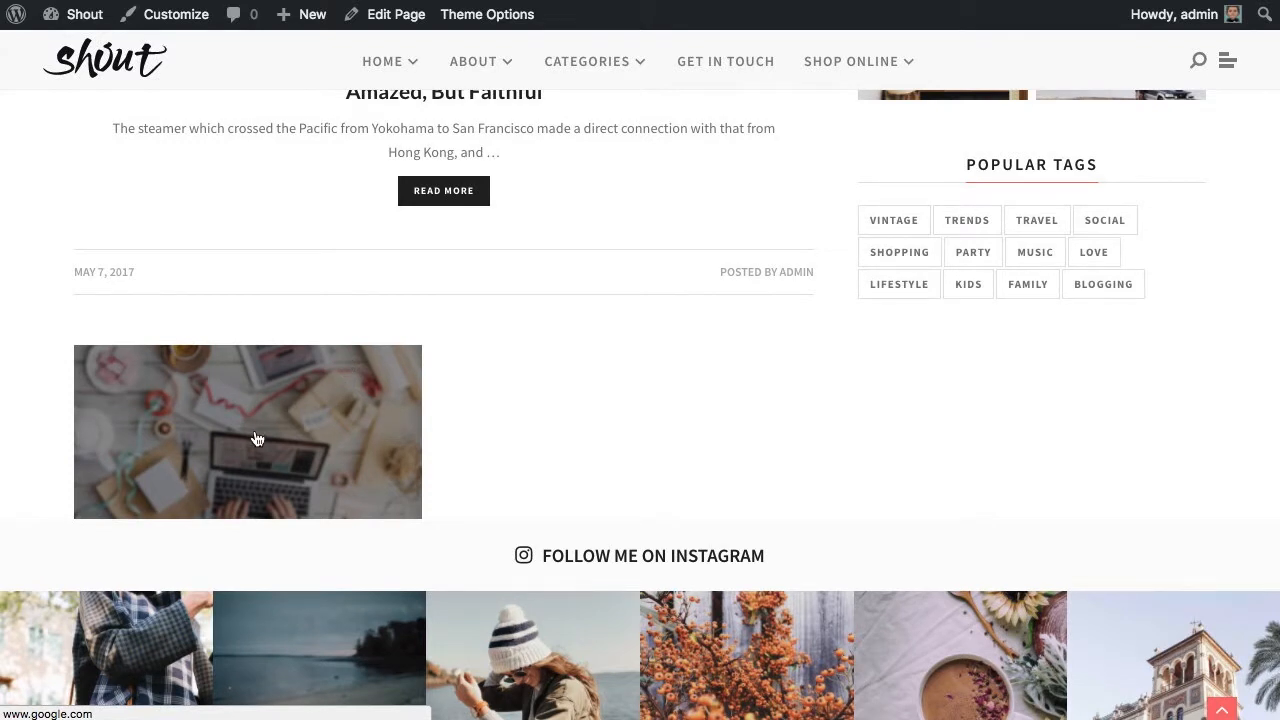
pyautogui.scroll(1, 257, 439)
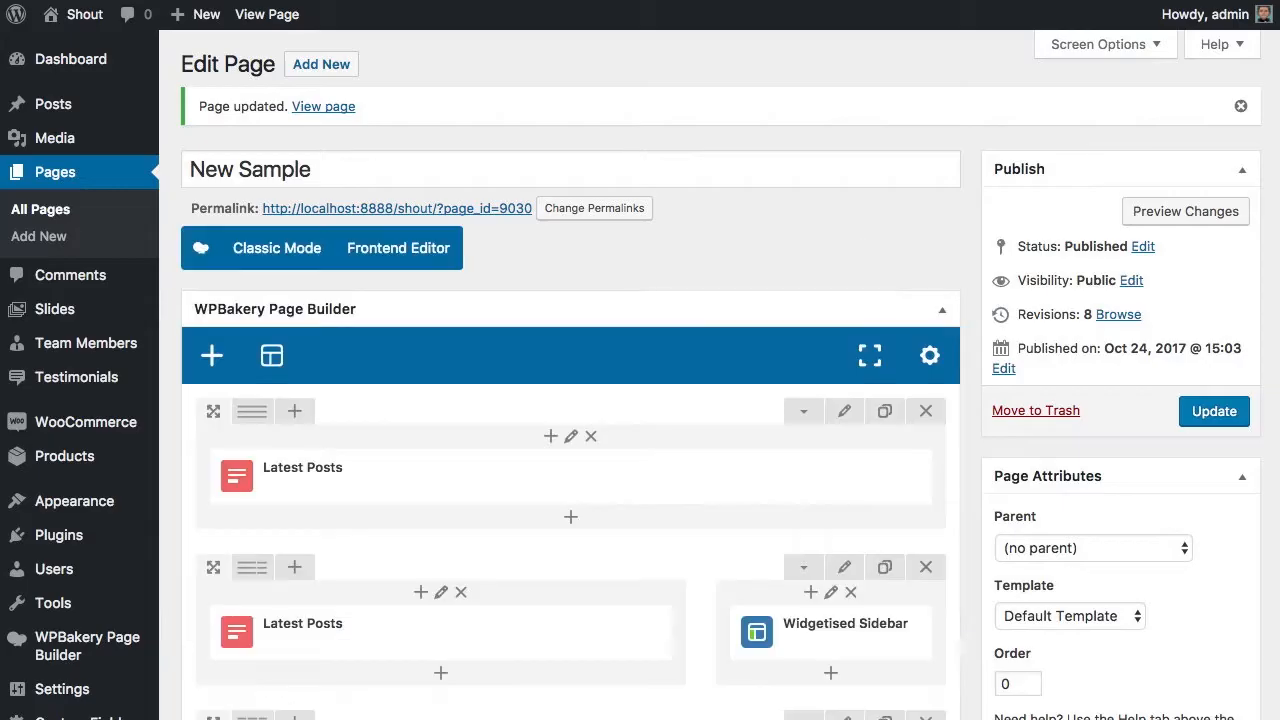
# - Enable the caption on the Single Image element with the style Featured text on top of image - transparent background, and save the changes
pyautogui.scroll(-5, 620, 385)
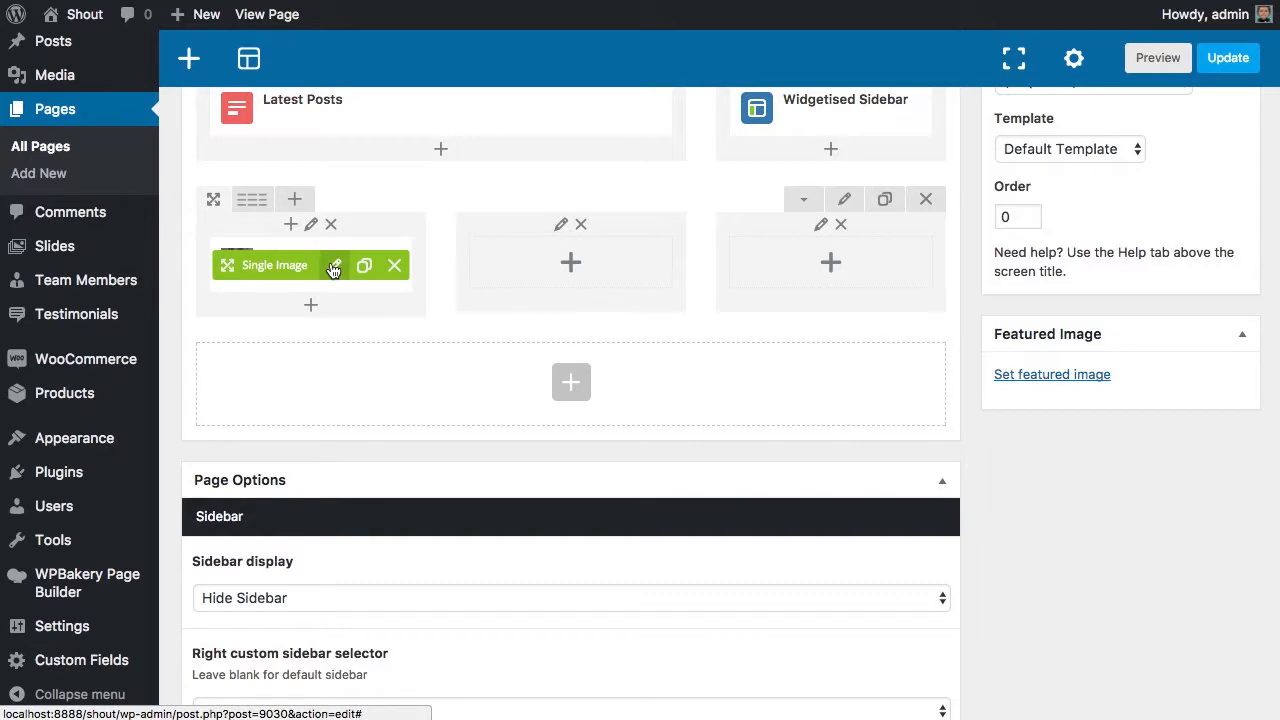
pyautogui.click(332, 264)
pyautogui.scroll(-5, 716, 308)
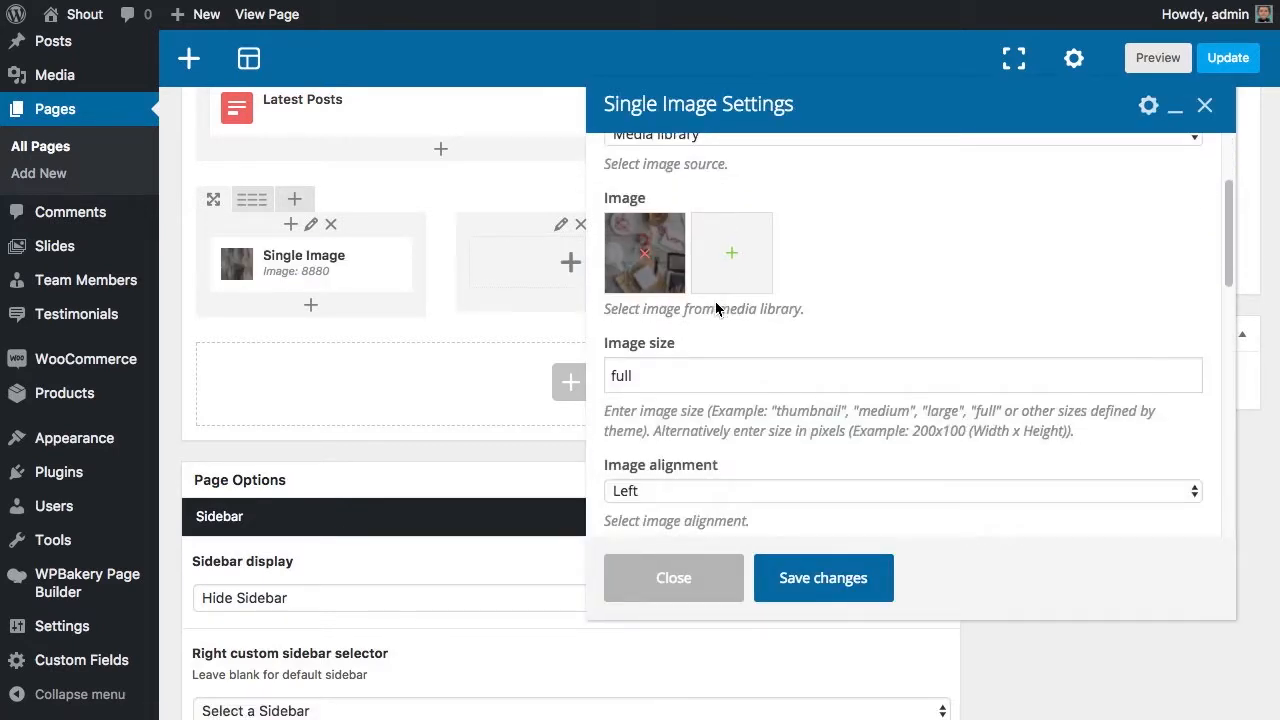
pyautogui.scroll(-4, 716, 308)
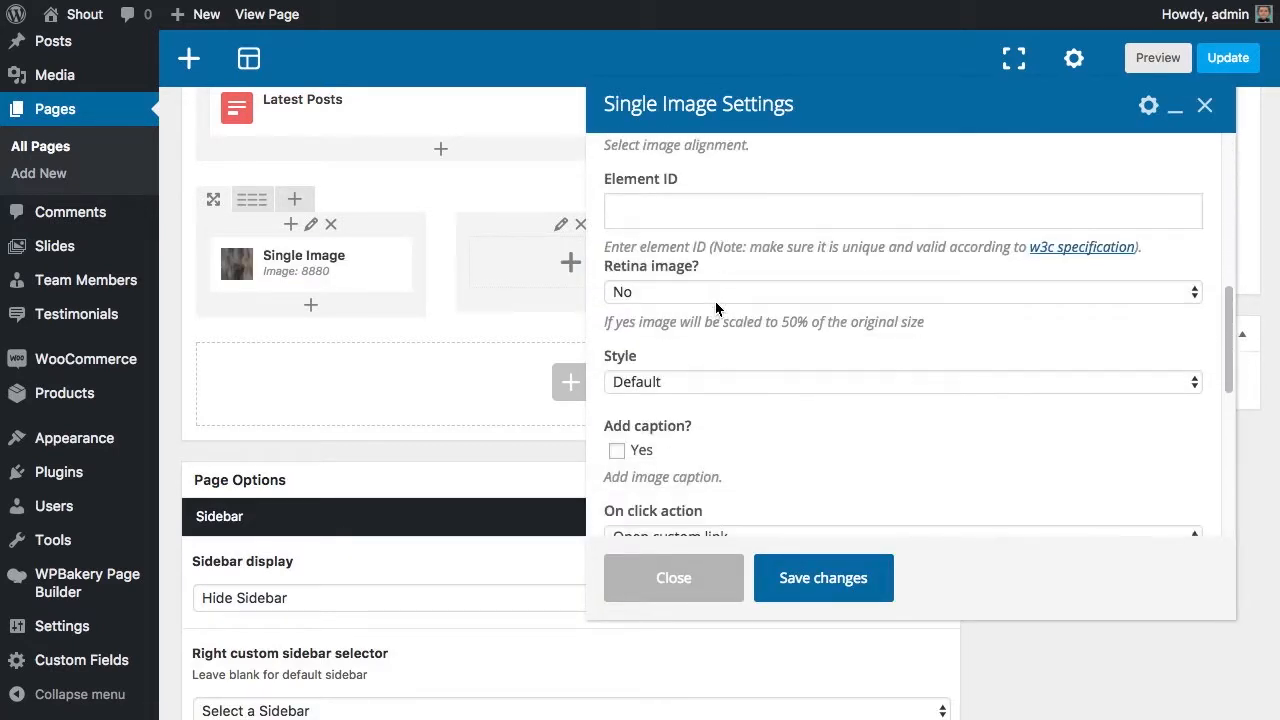
pyautogui.scroll(-1, 716, 308)
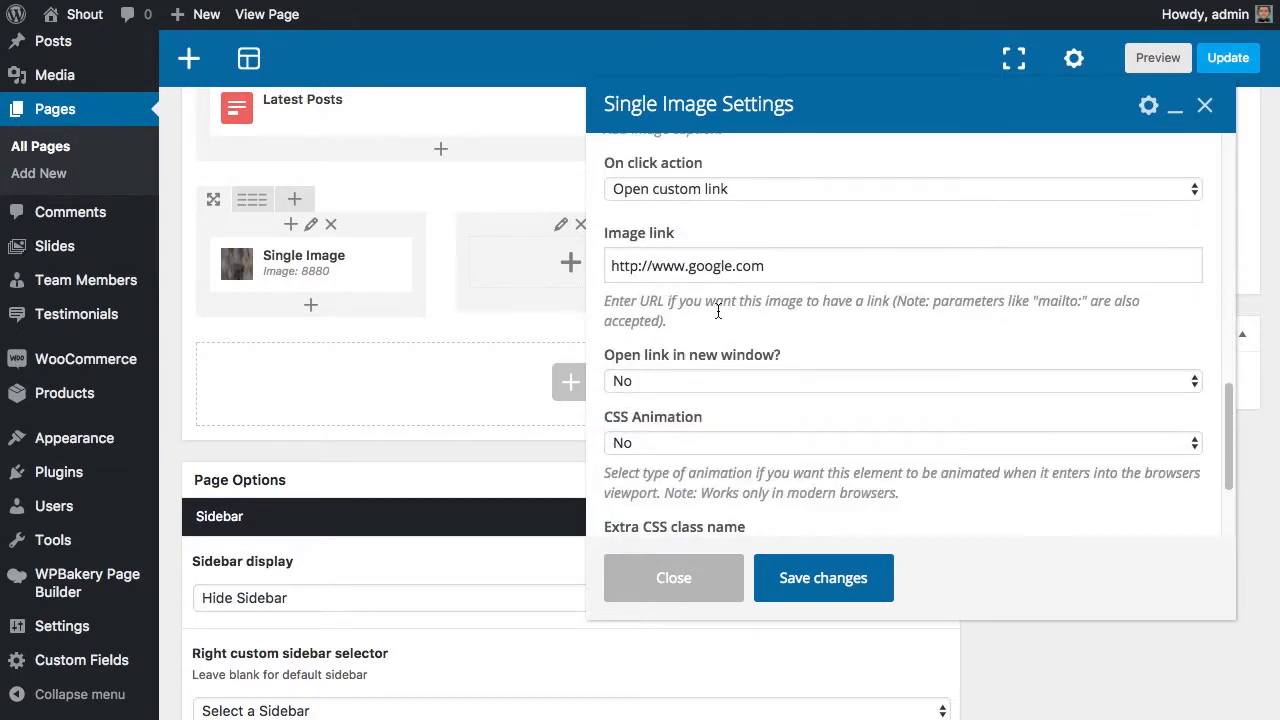
pyautogui.scroll(-1, 722, 347)
pyautogui.scroll(3, 722, 347)
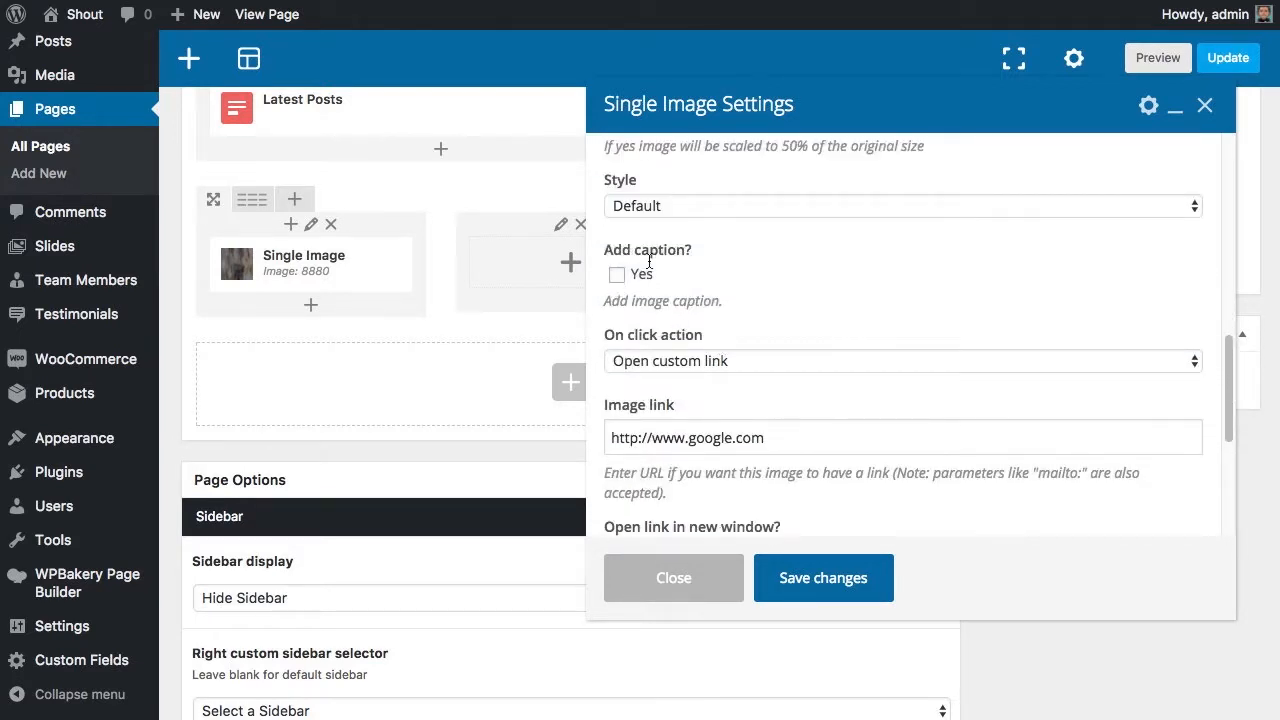
pyautogui.click(617, 275)
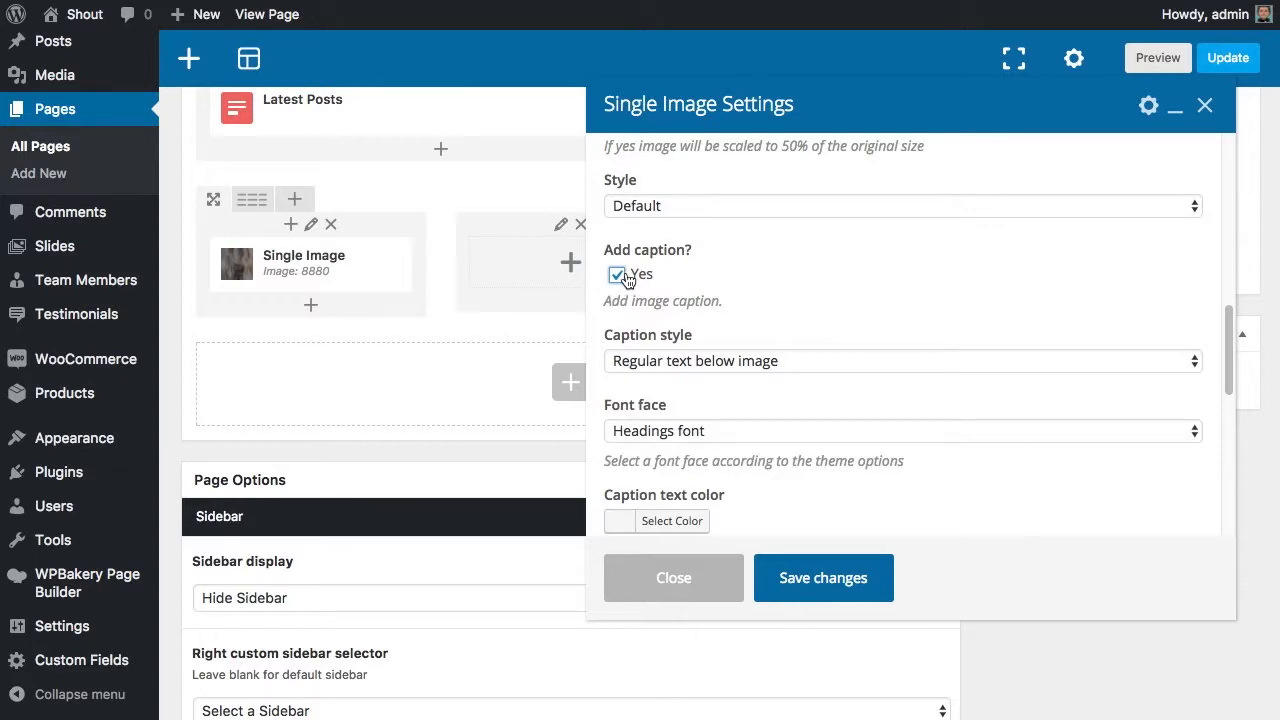
pyautogui.click(698, 363)
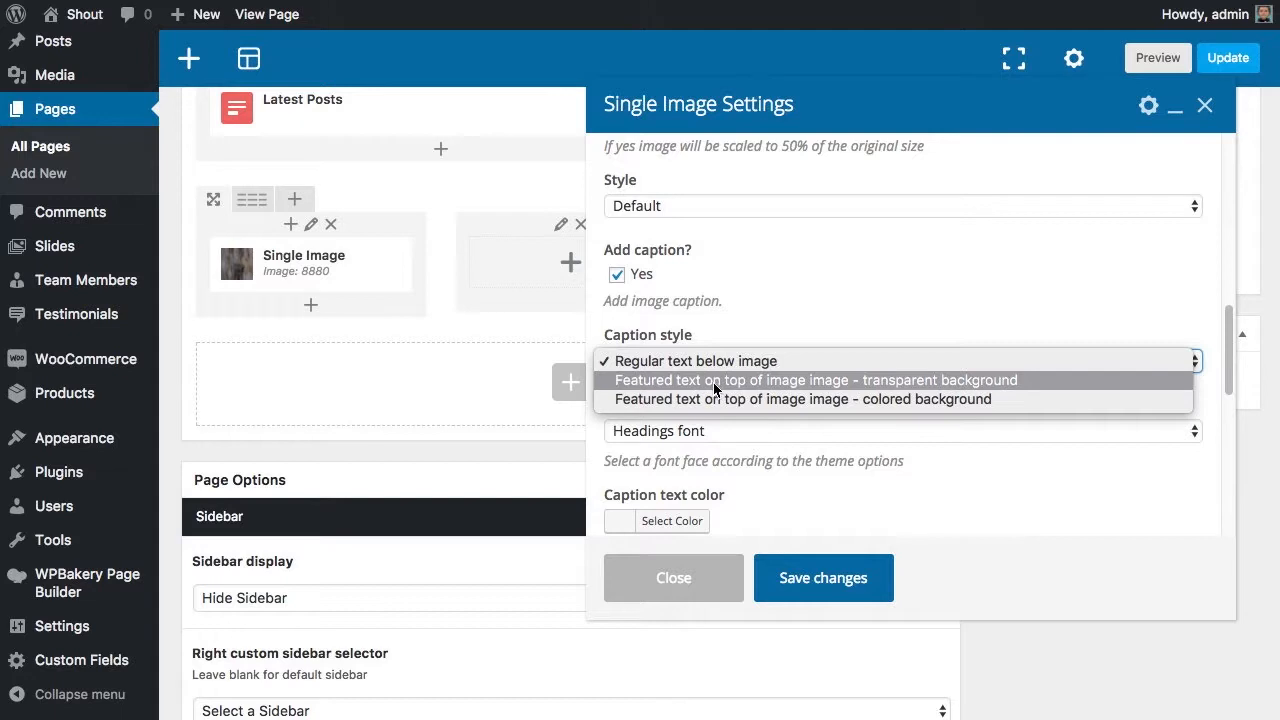
pyautogui.click(709, 381)
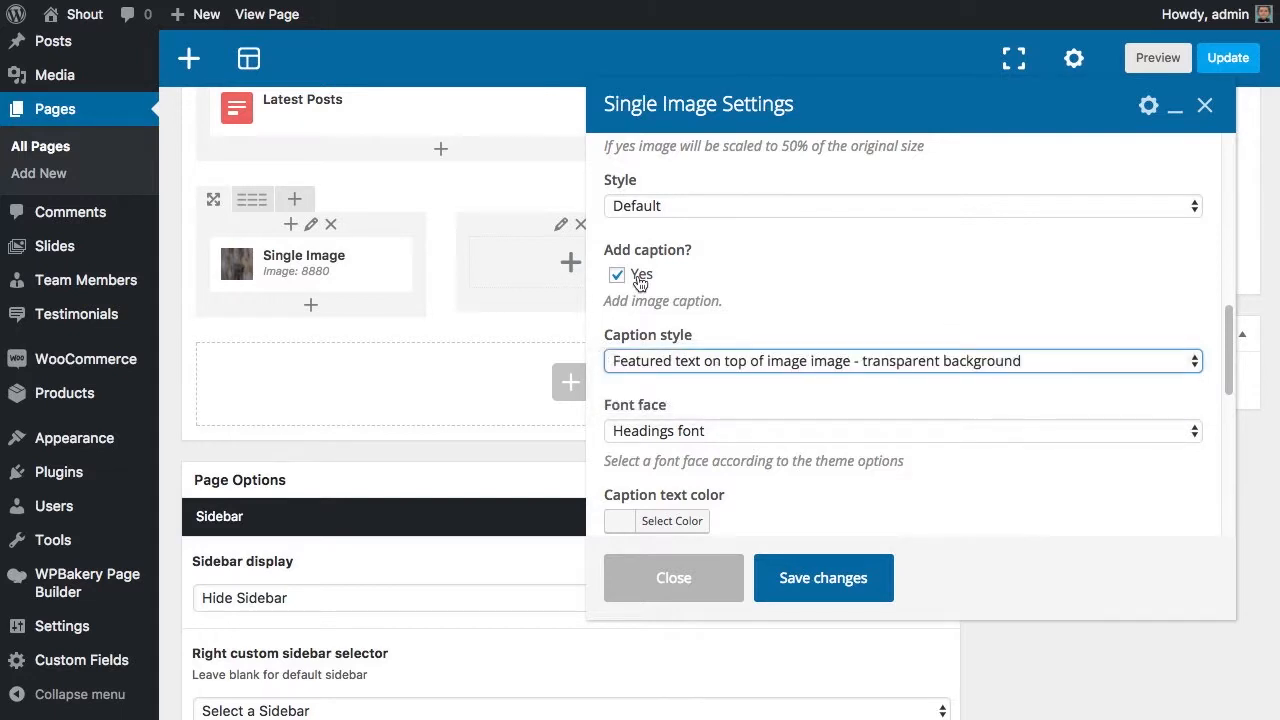
pyautogui.click(820, 580)
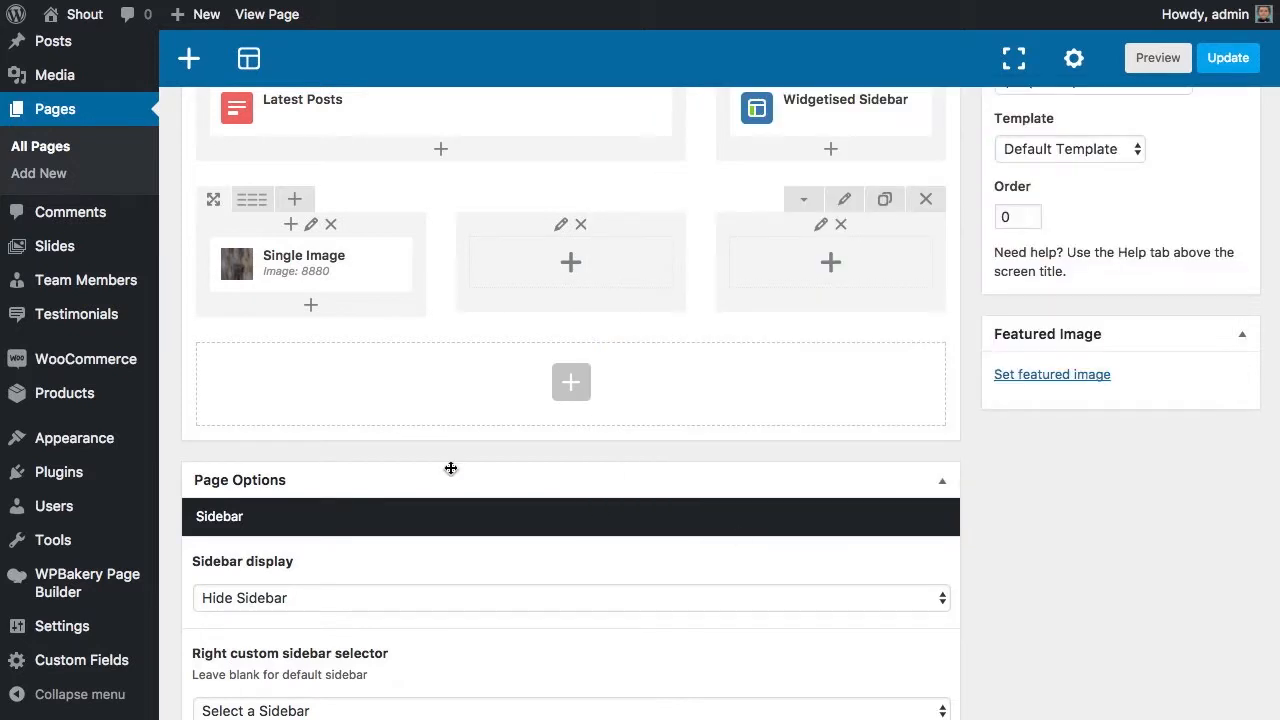
# - Duplicate the Single Image element so that the row's second and third columns each hold a copy
pyautogui.scroll(1, 451, 468)
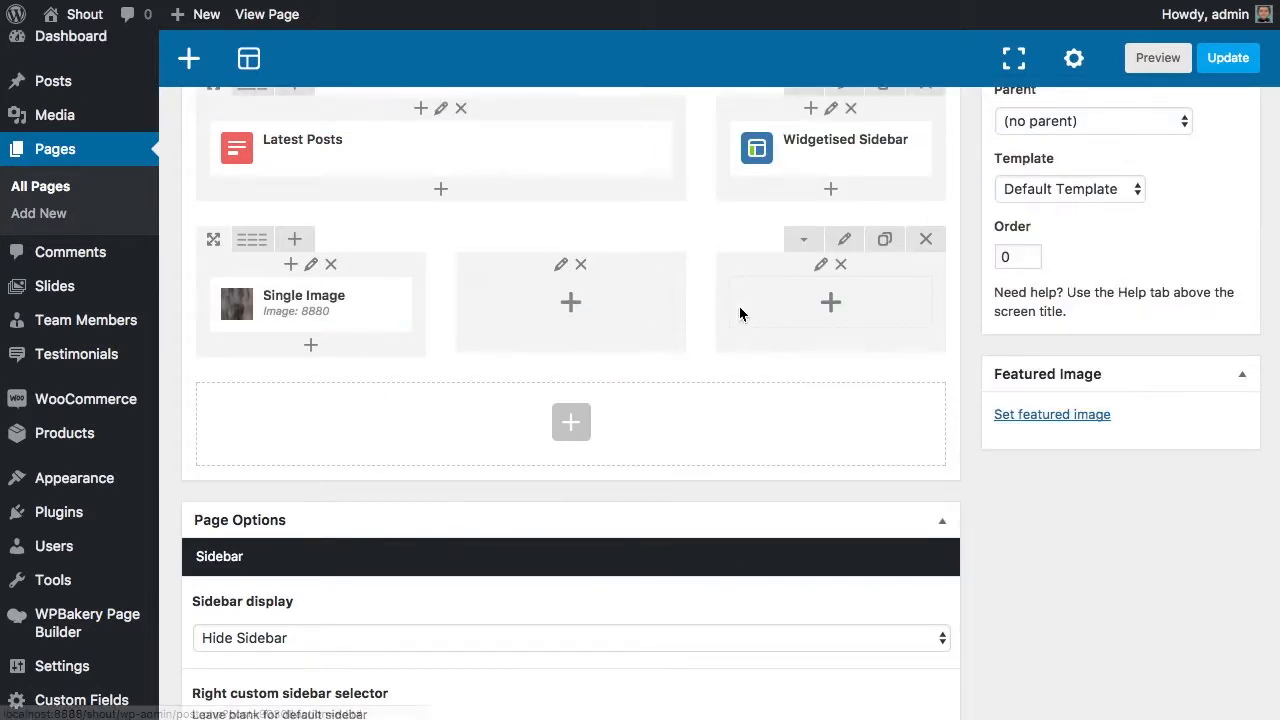
pyautogui.click(364, 305)
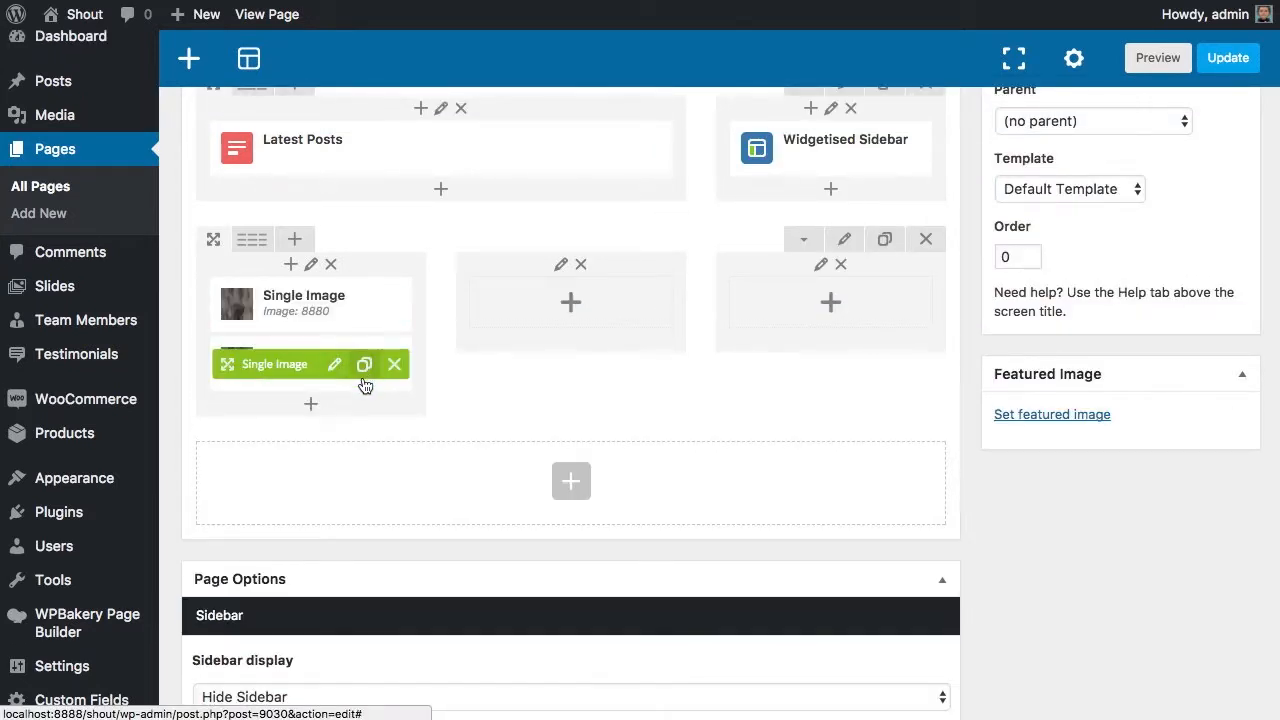
pyautogui.moveTo(305, 369)
pyautogui.mouseDown()
pyautogui.moveTo(540, 318)
pyautogui.moveTo(586, 332)
pyautogui.moveTo(560, 364)
pyautogui.moveTo(830, 302)
pyautogui.mouseUp()
pyautogui.click(622, 305)
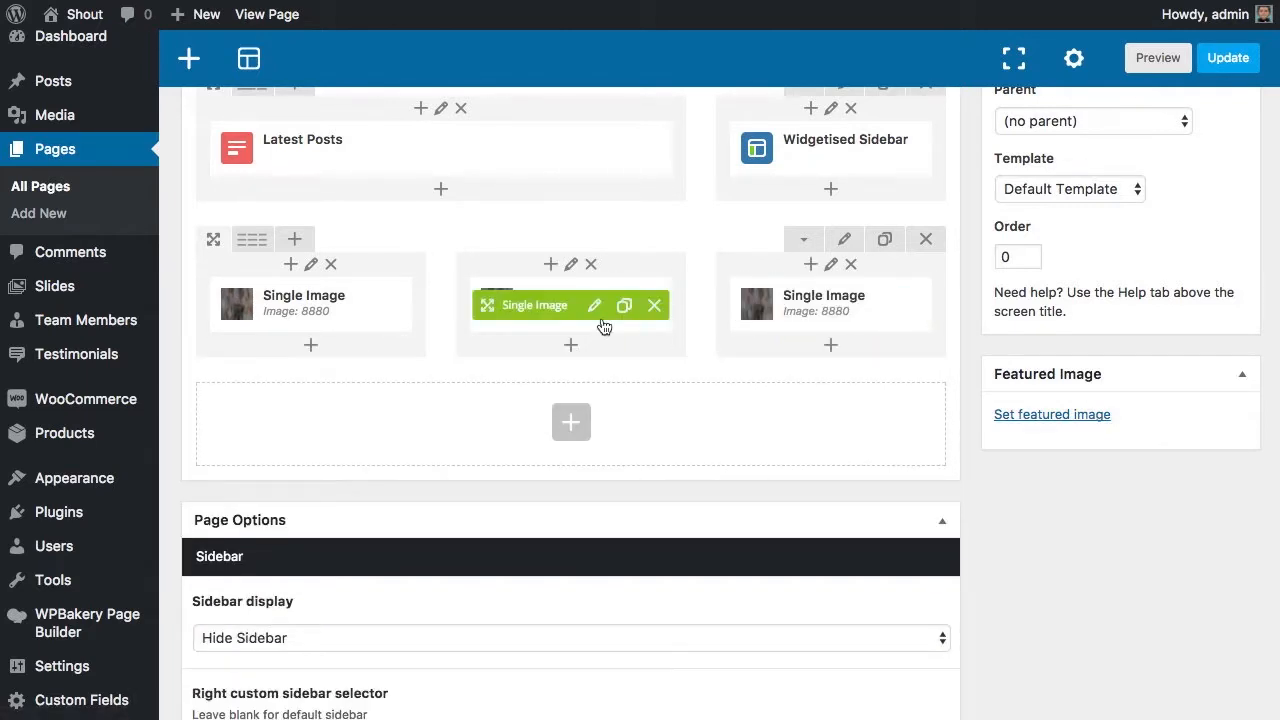
pyautogui.click(594, 306)
pyautogui.scroll(-3, 712, 404)
pyautogui.scroll(-4, 712, 404)
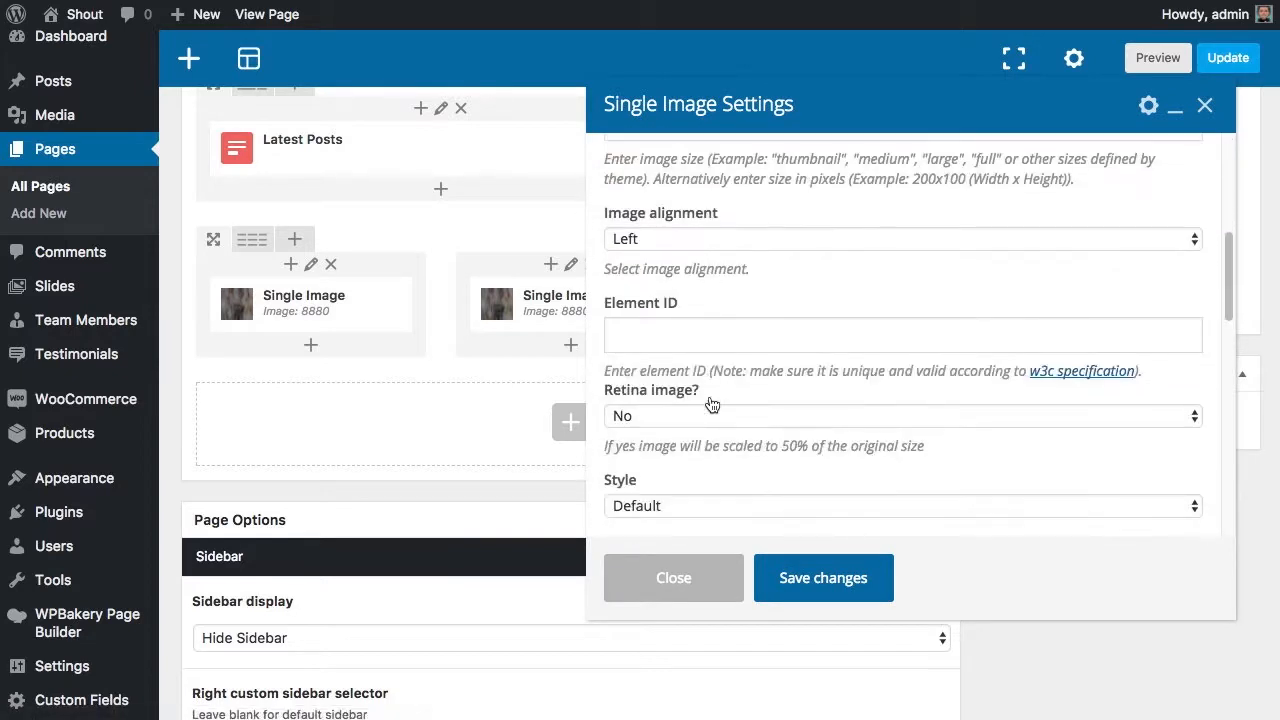
pyautogui.click(651, 580)
# - Update the page and reload the live page to check the three captioned images above the Instagram feed
pyautogui.scroll(8, 849, 506)
pyautogui.click(1218, 412)
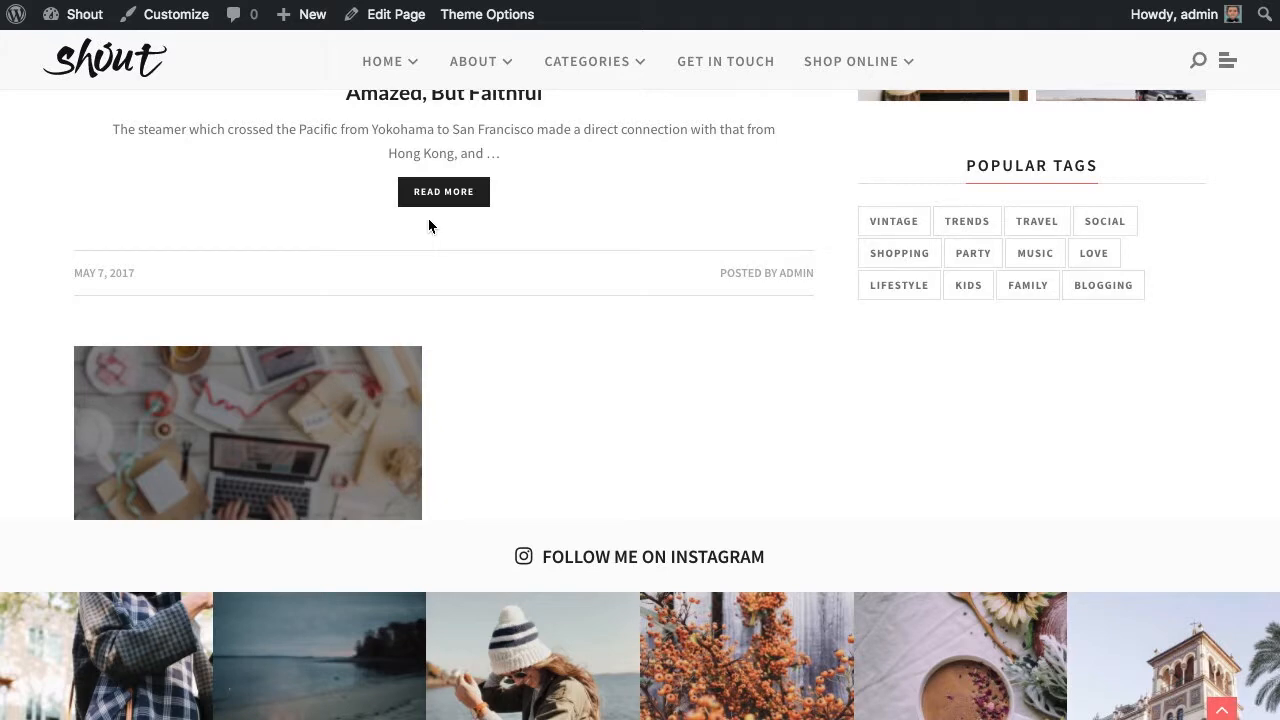
pyautogui.press('super+r')
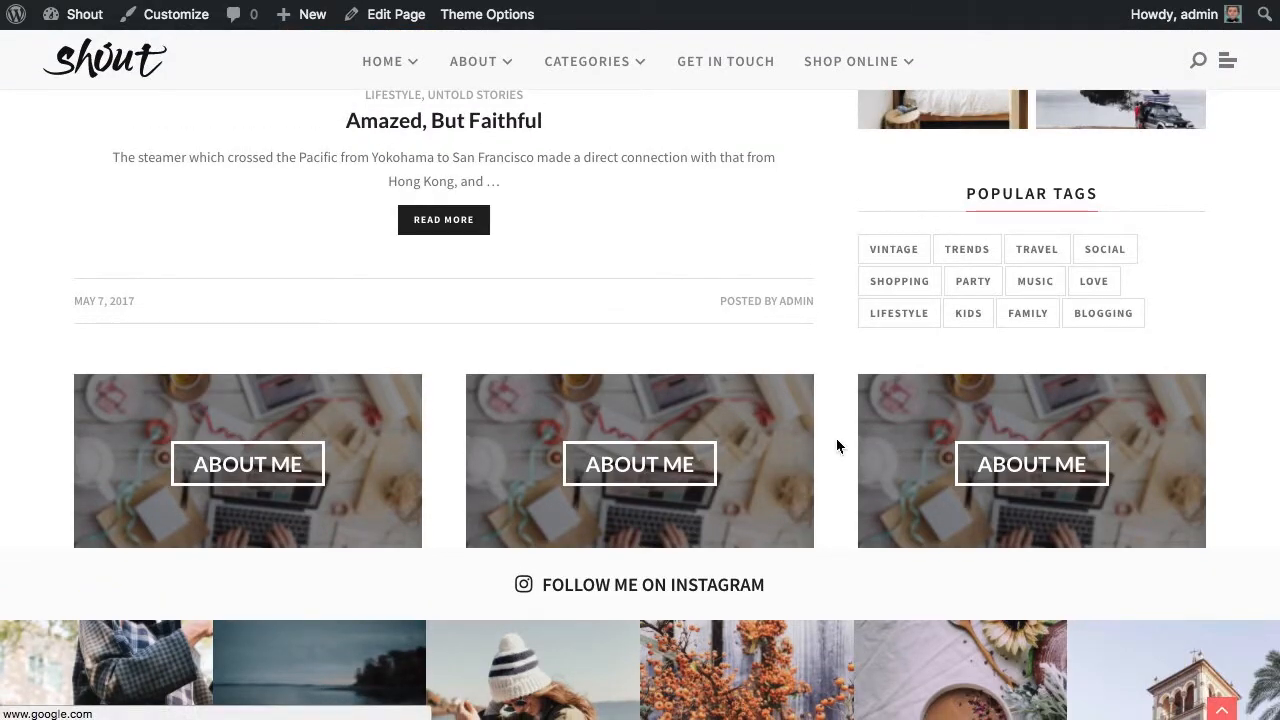
pyautogui.scroll(-2, 577, 452)
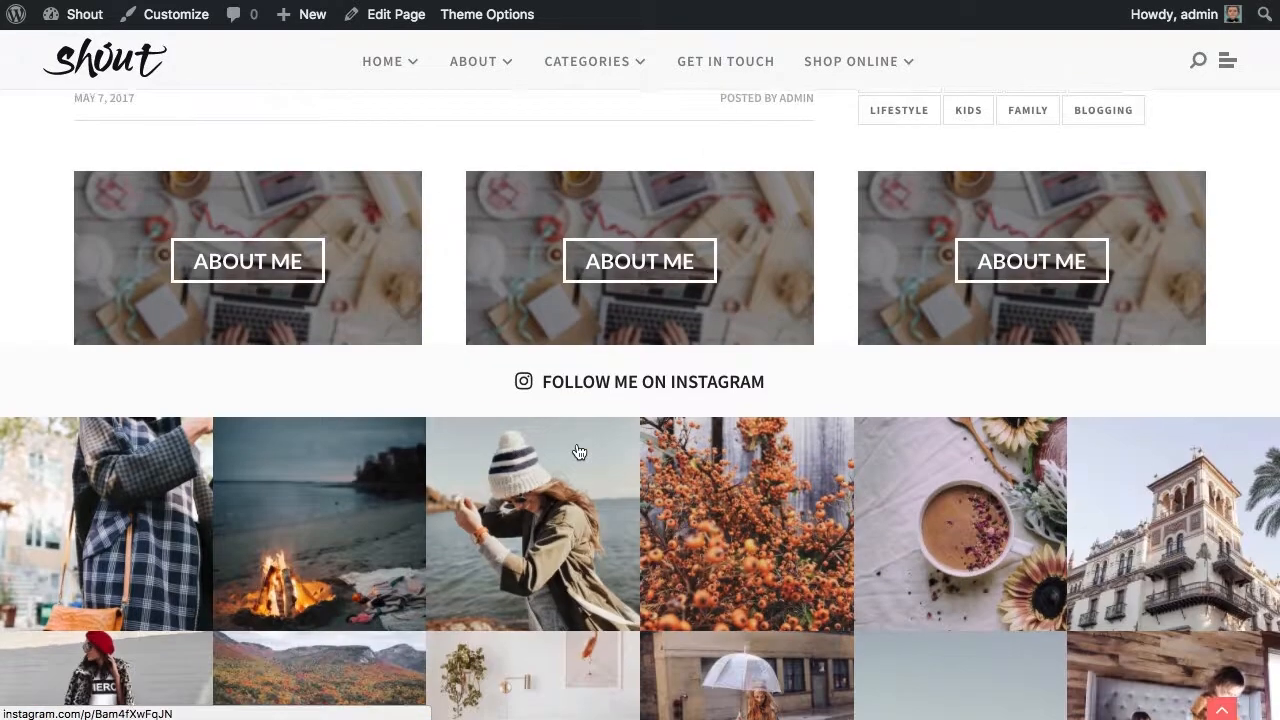
pyautogui.scroll(1, 574, 449)
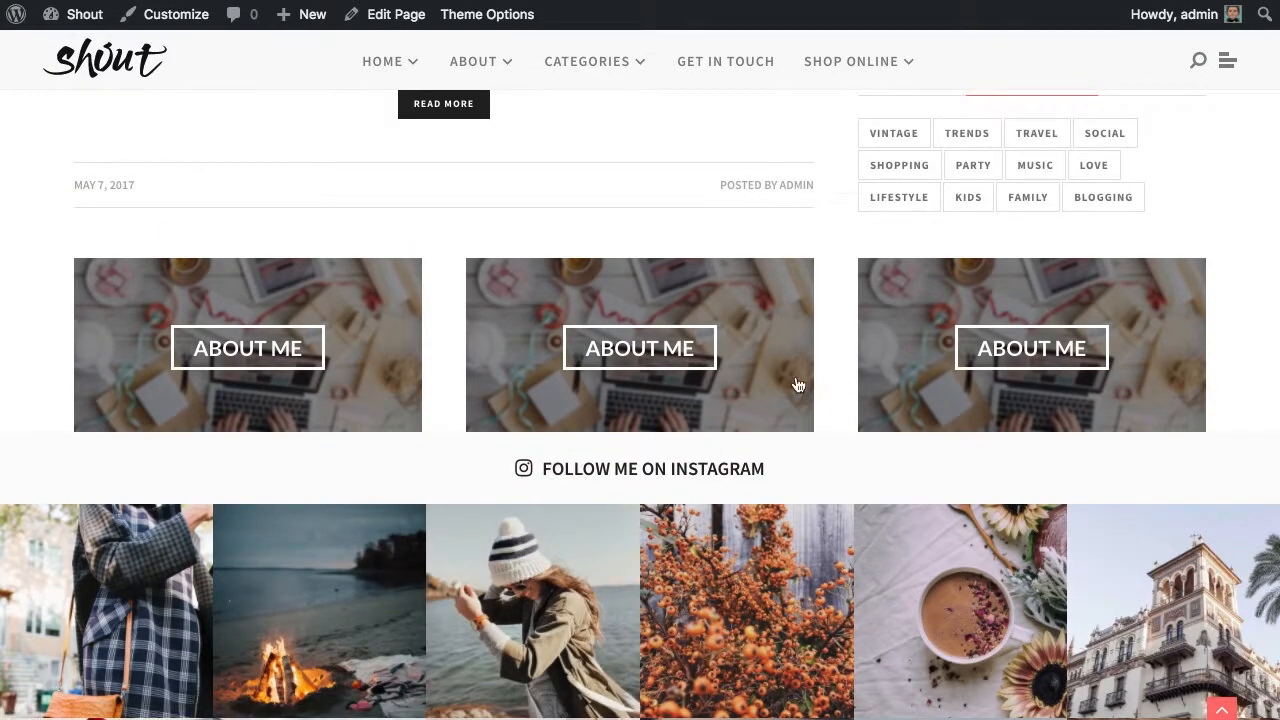
pyautogui.scroll(-1, 551, 429)
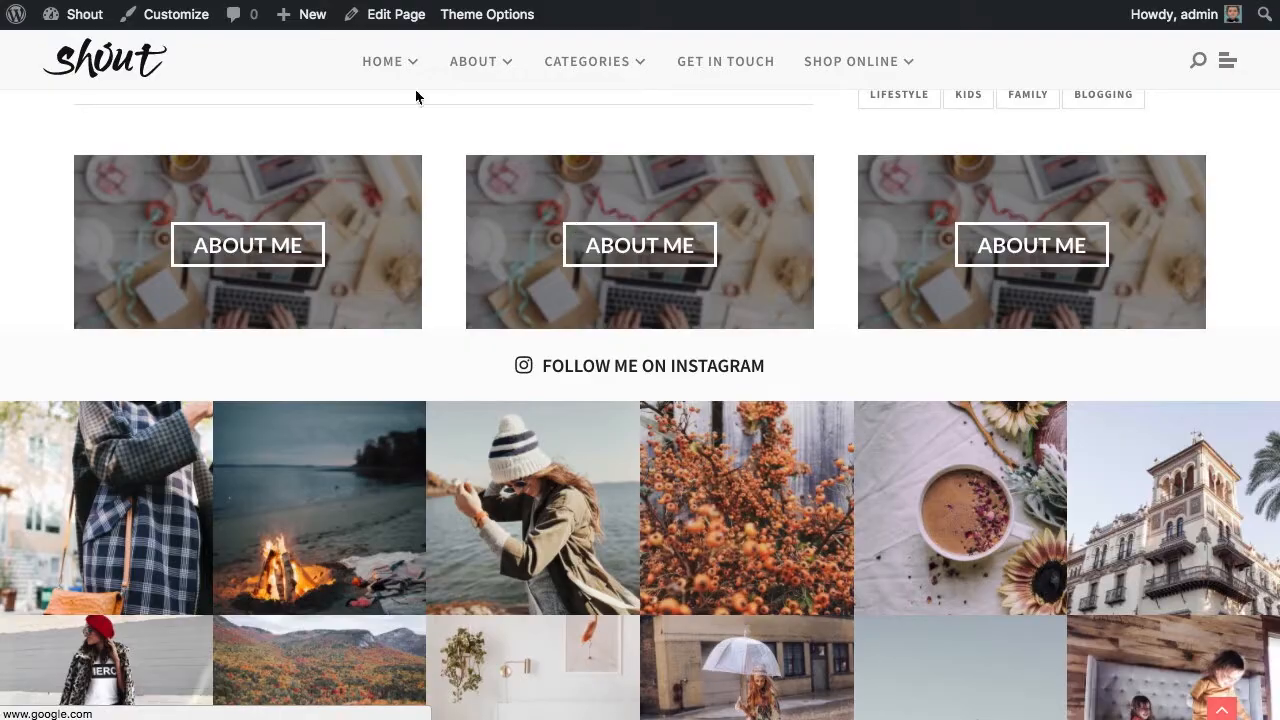
# - Set the three-column image row's bottom margin to 36px, save the row settings and update the page
pyautogui.click(332, 1)
pyautogui.scroll(-1, 514, 275)
pyautogui.scroll(-5, 510, 270)
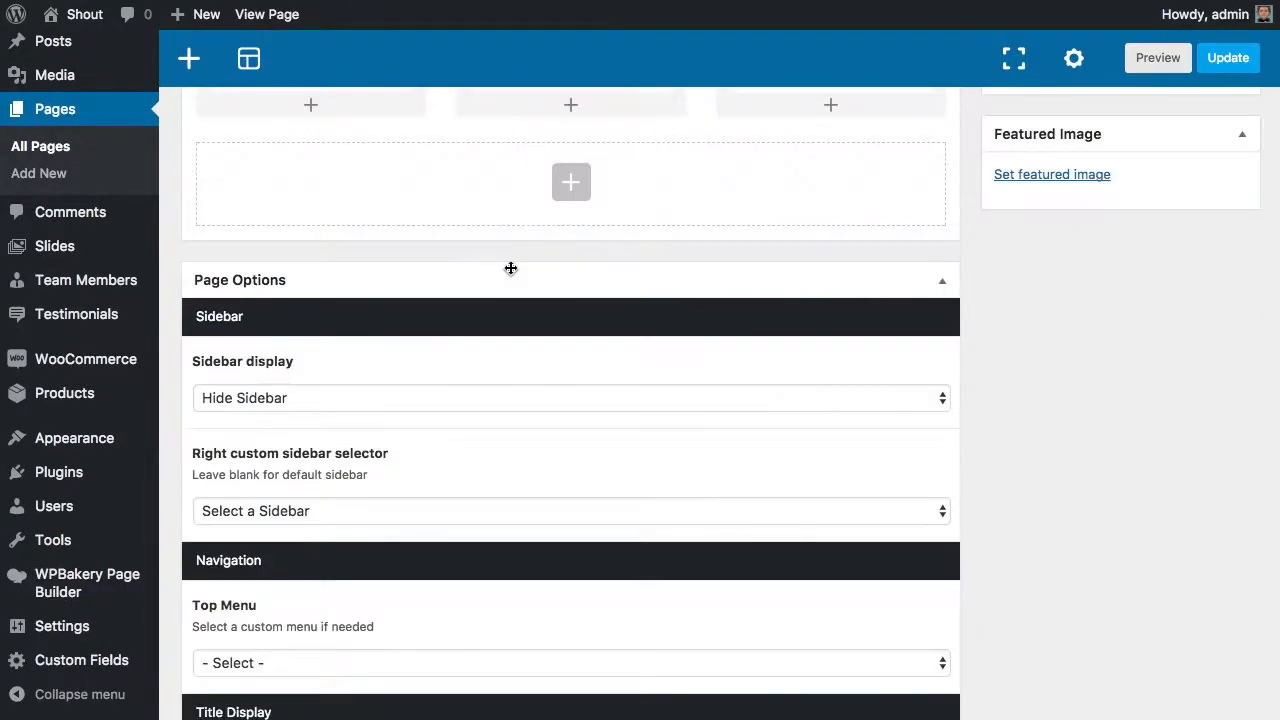
pyautogui.scroll(3, 583, 283)
pyautogui.click(846, 283)
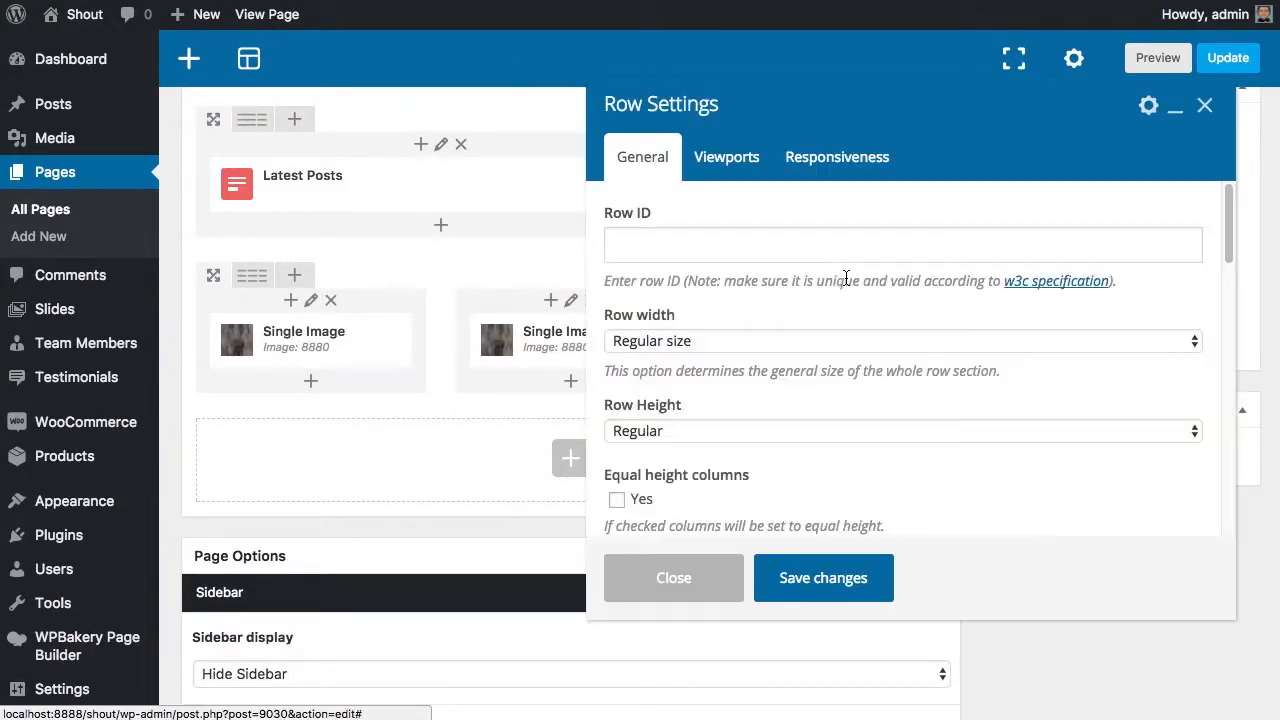
pyautogui.scroll(-5, 734, 365)
pyautogui.scroll(-1, 732, 370)
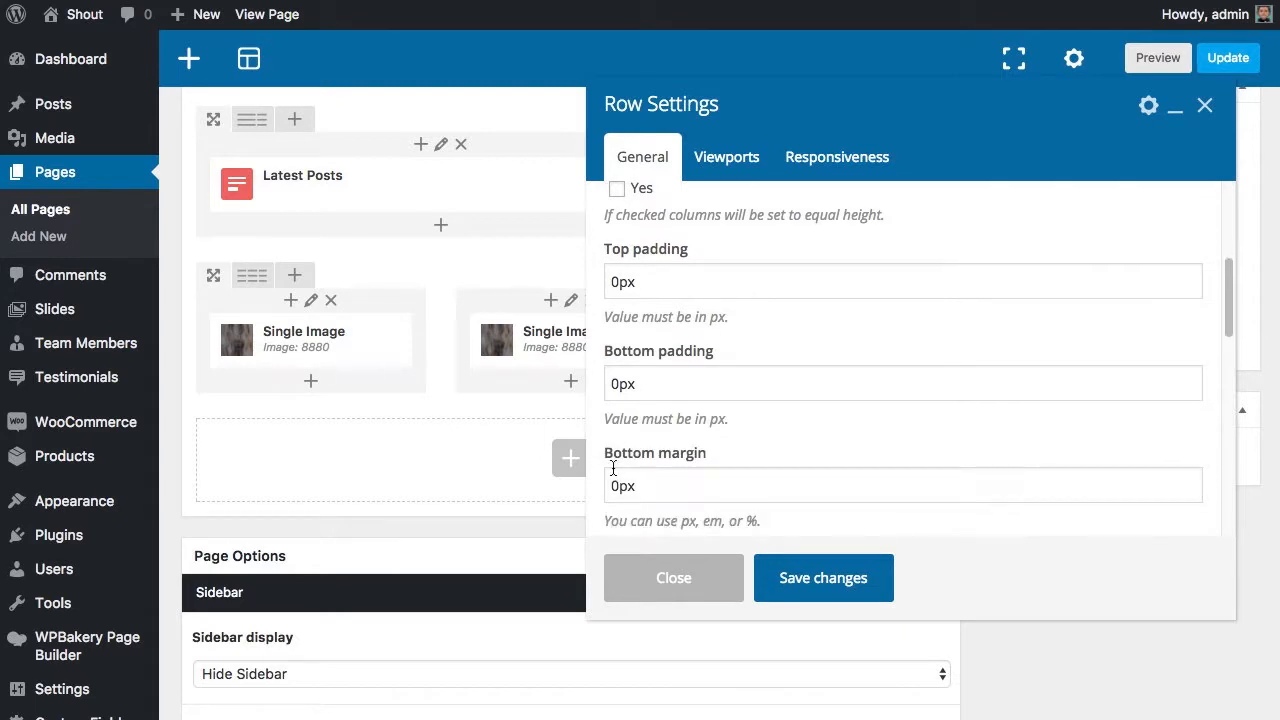
pyautogui.click(616, 486)
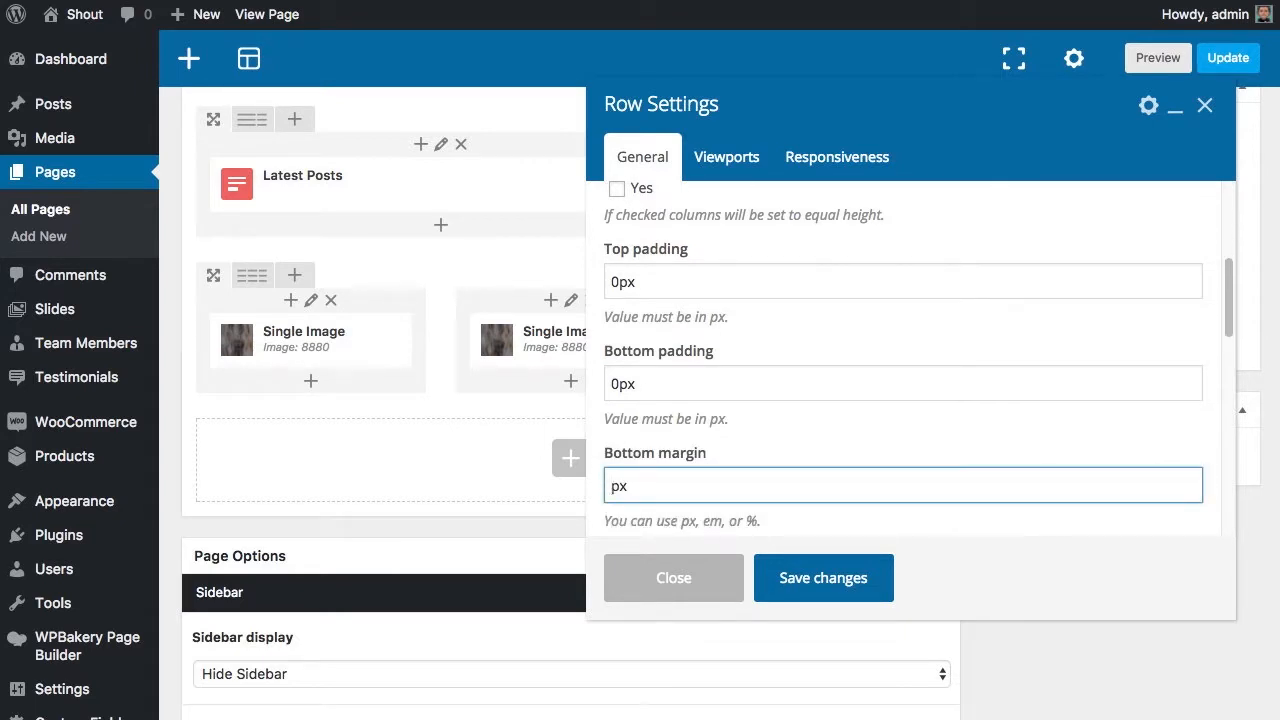
pyautogui.write('36')
pyautogui.click(845, 572)
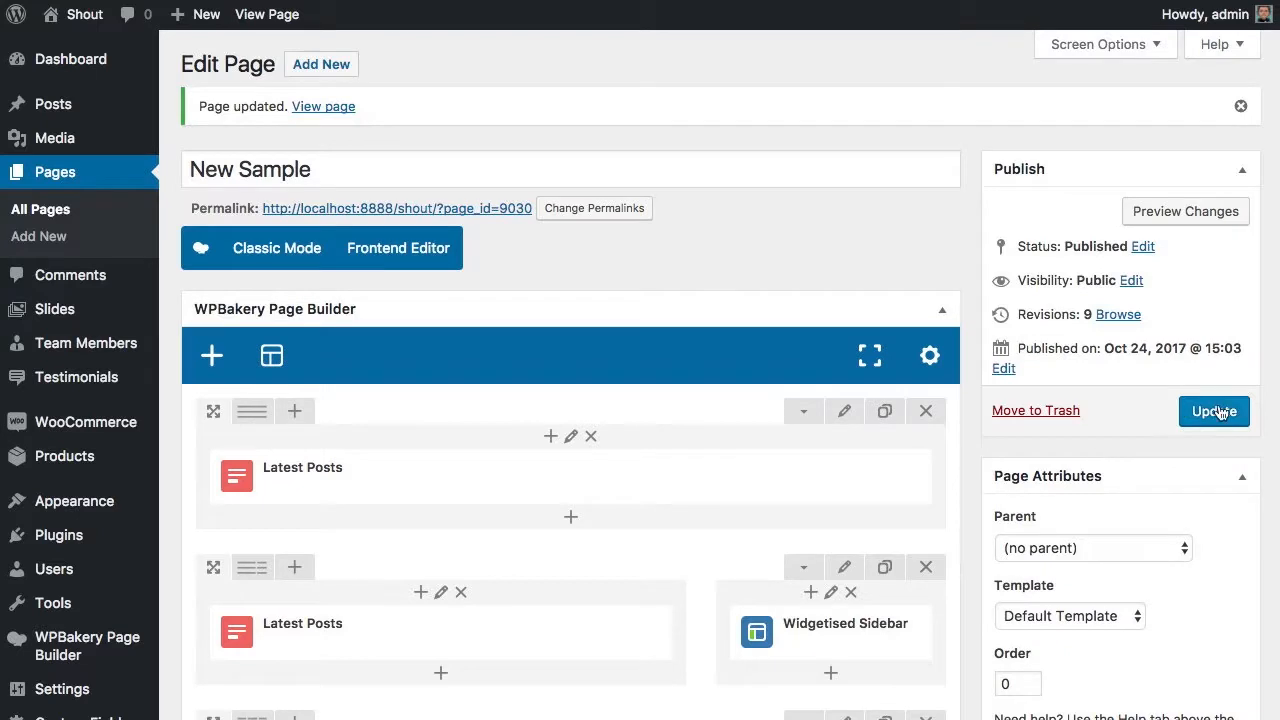
pyautogui.click(1216, 411)
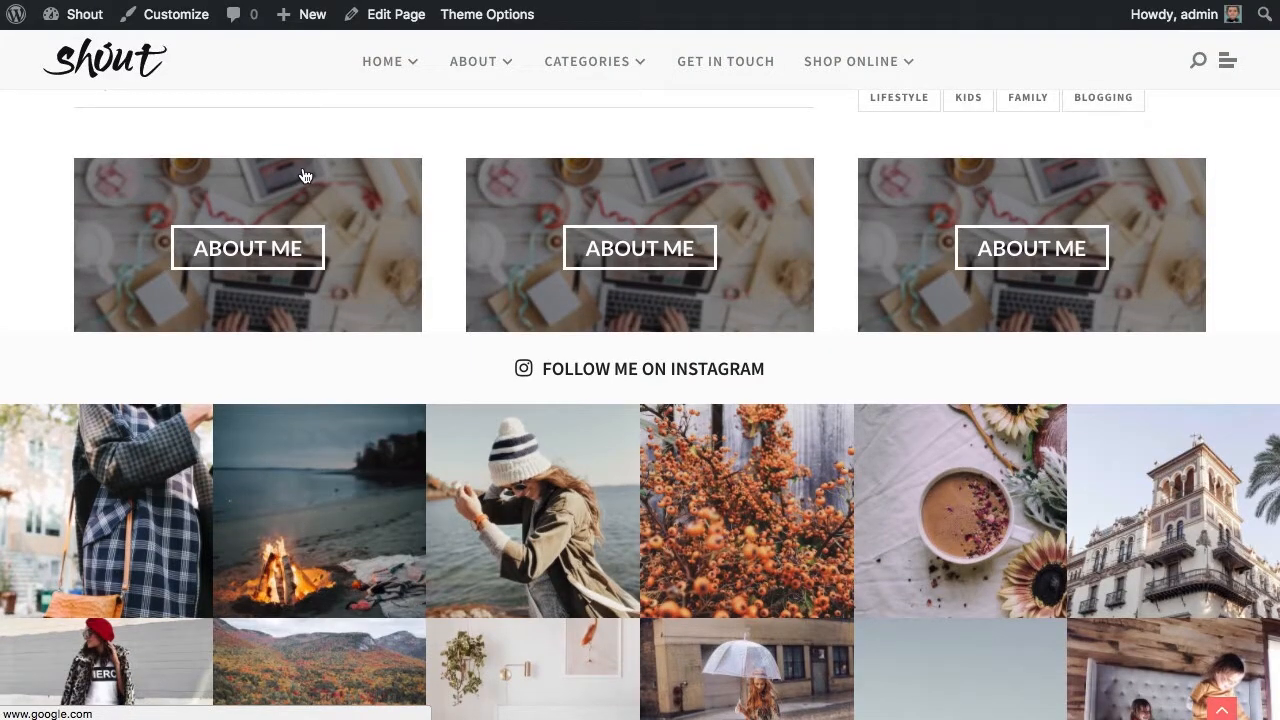
# - Reload the live page and check the spacing below the image row and the layout up to the posts slider
pyautogui.press('super+r')
pyautogui.scroll(-1, 280, 208)
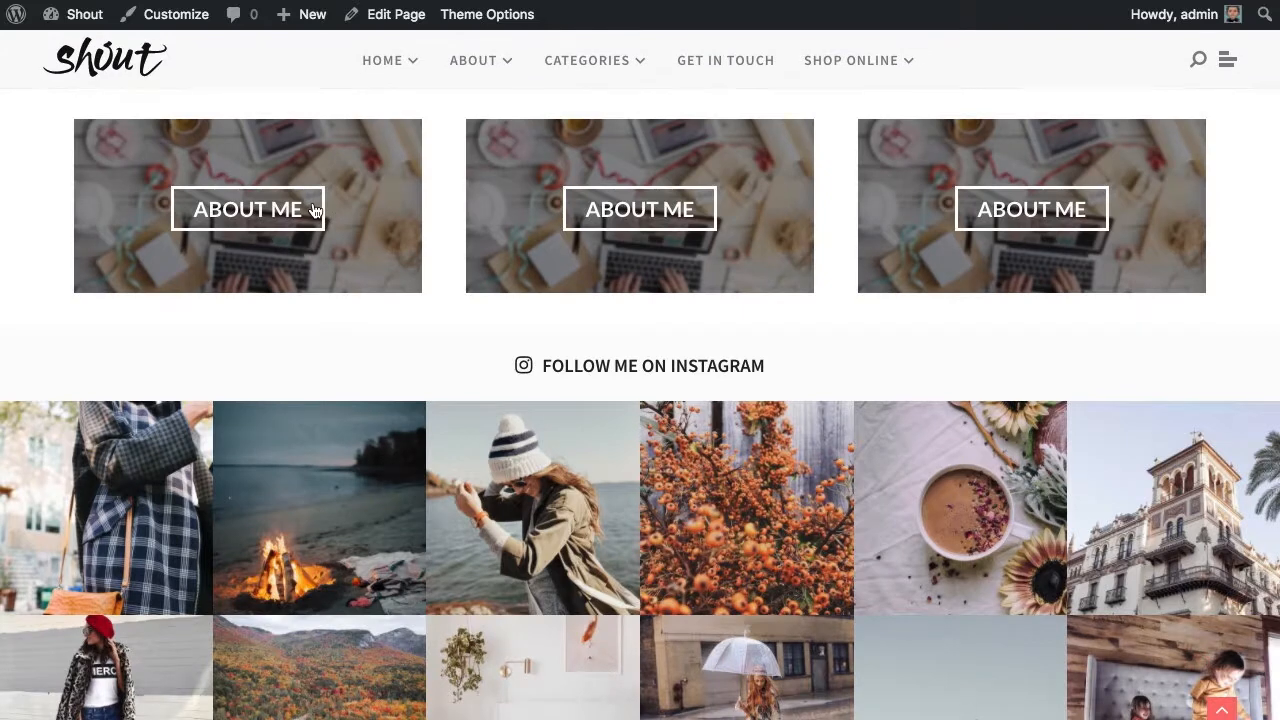
pyautogui.scroll(15, 386, 297)
pyautogui.scroll(10, 386, 300)
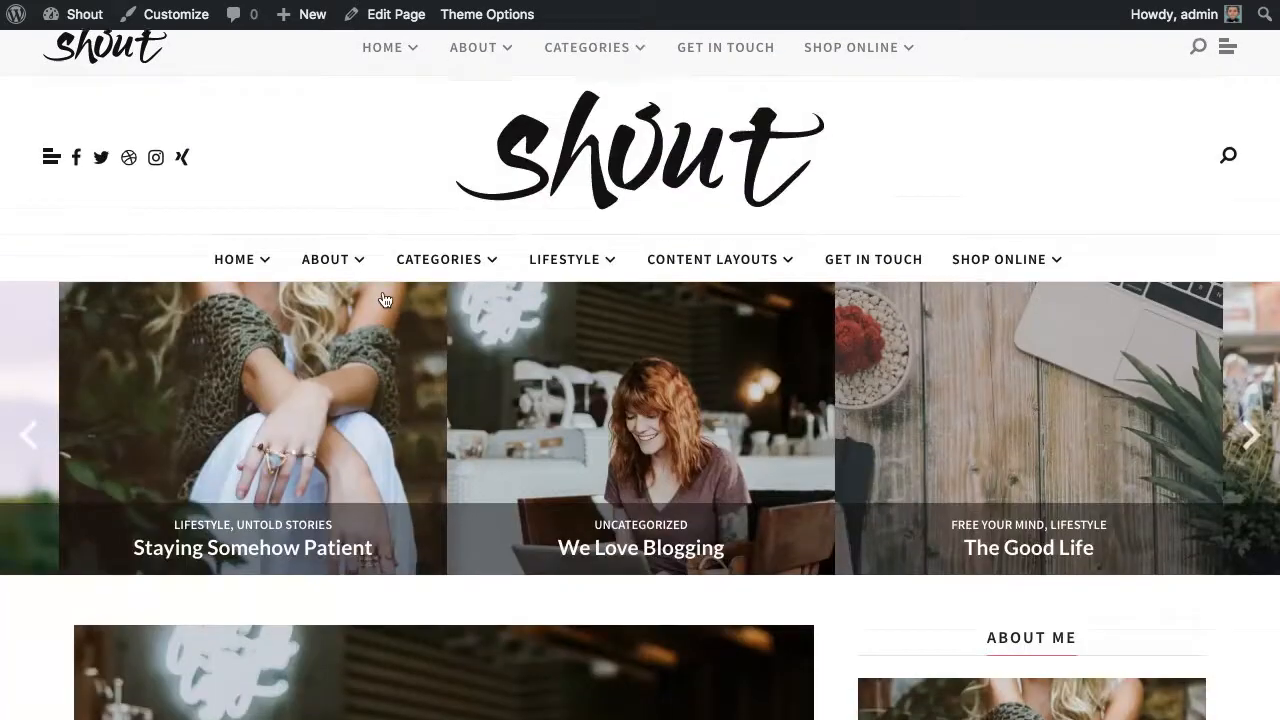
pyautogui.scroll(-1, 500, 300)
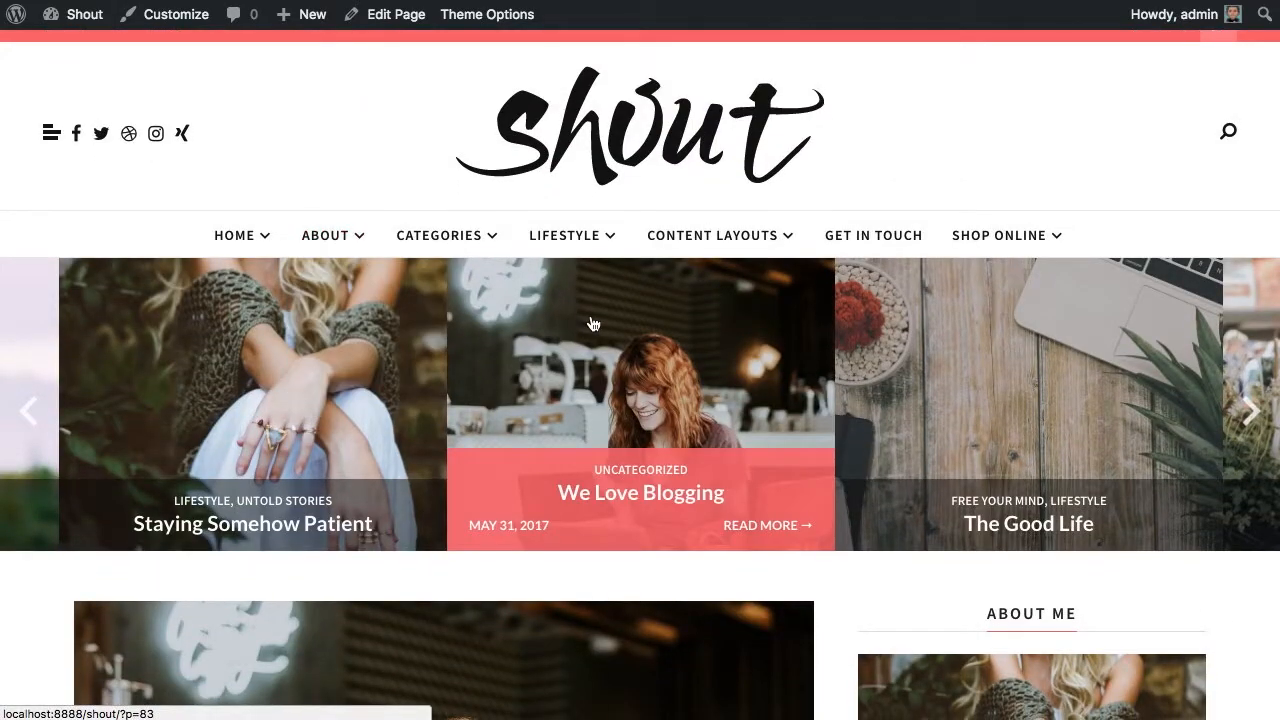